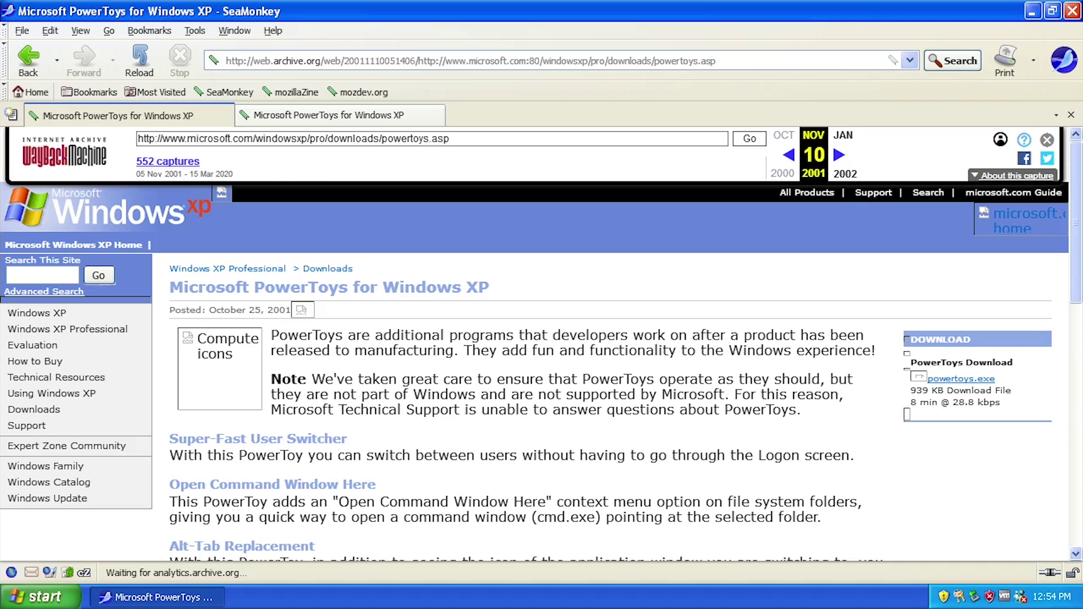
Review the PowerToys descriptions and download section on the archived November 2001 page
scroll(373, 423, down, 10)
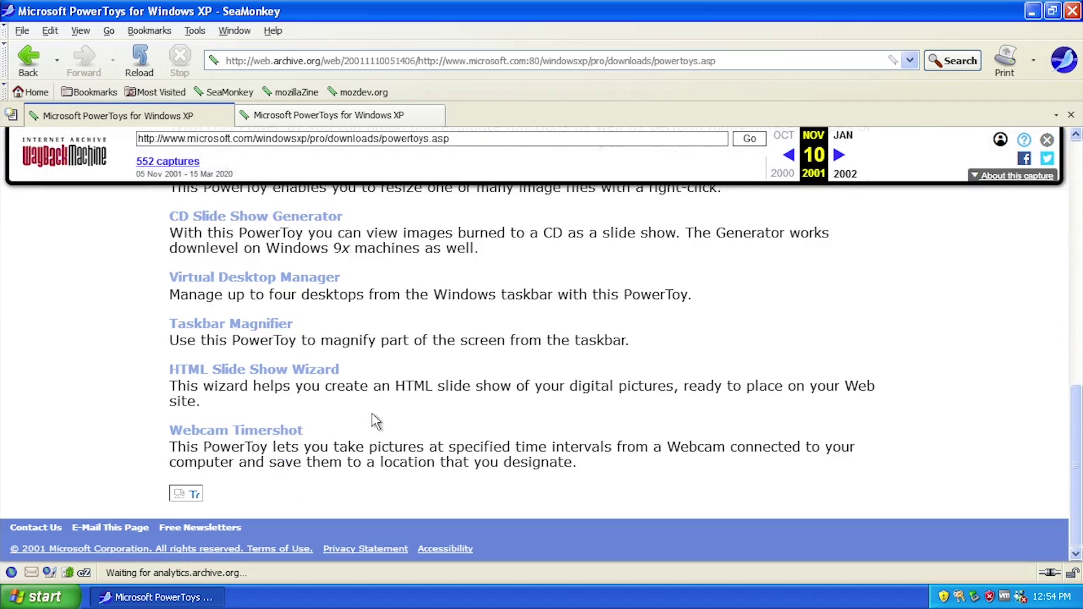
scroll(304, 430, up, 10)
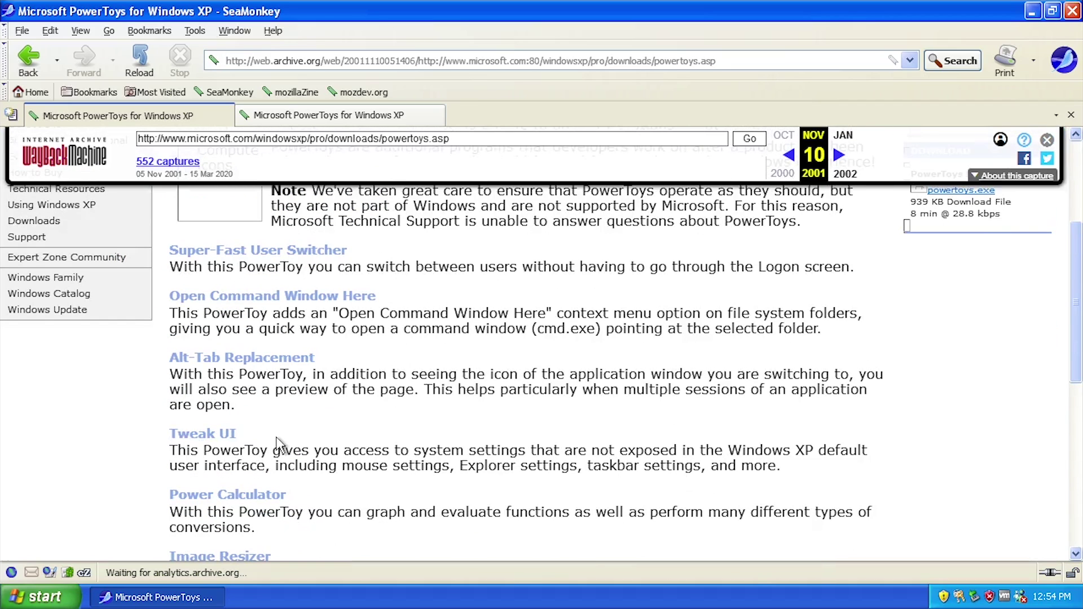
scroll(333, 299, up, 3)
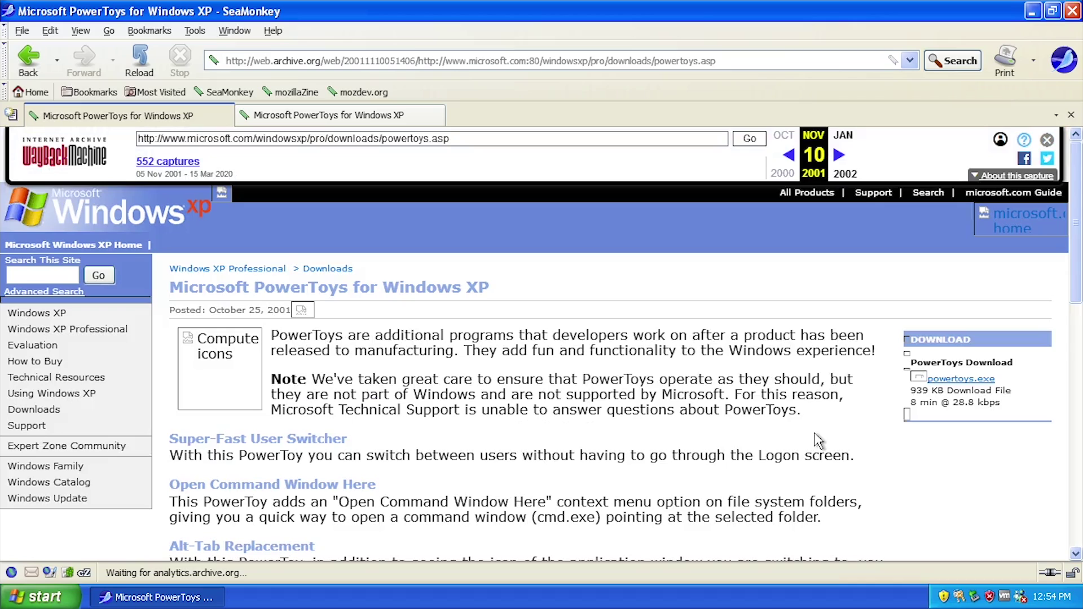
click(952, 380)
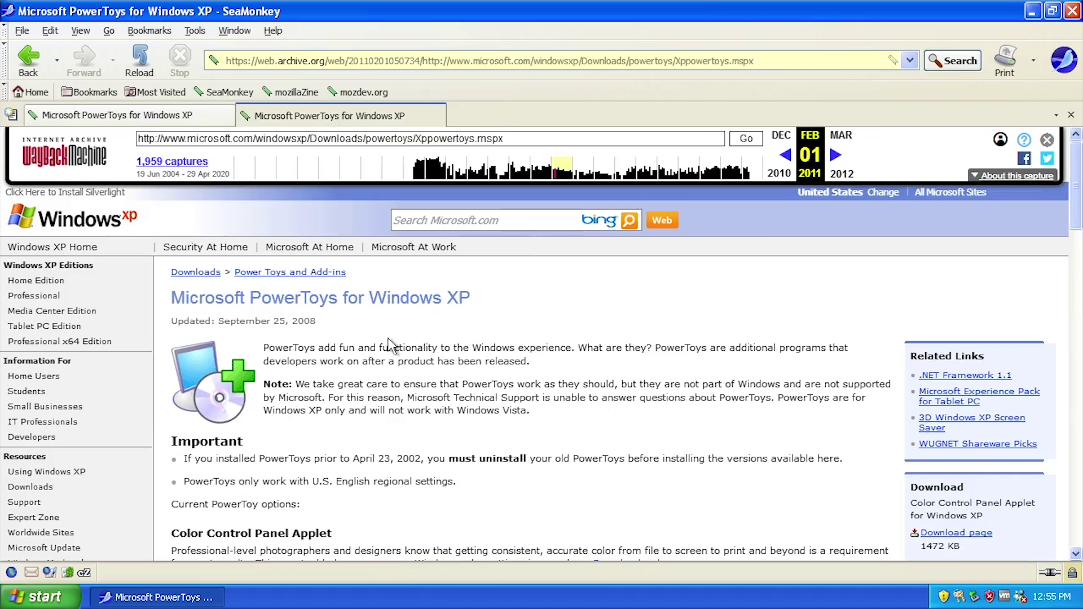
Compare the archived February 2011 PowerToys page with the 2001 version, examining its current PowerToy options and individual download links
scroll(395, 361, down, 8)
scroll(418, 395, up, 6)
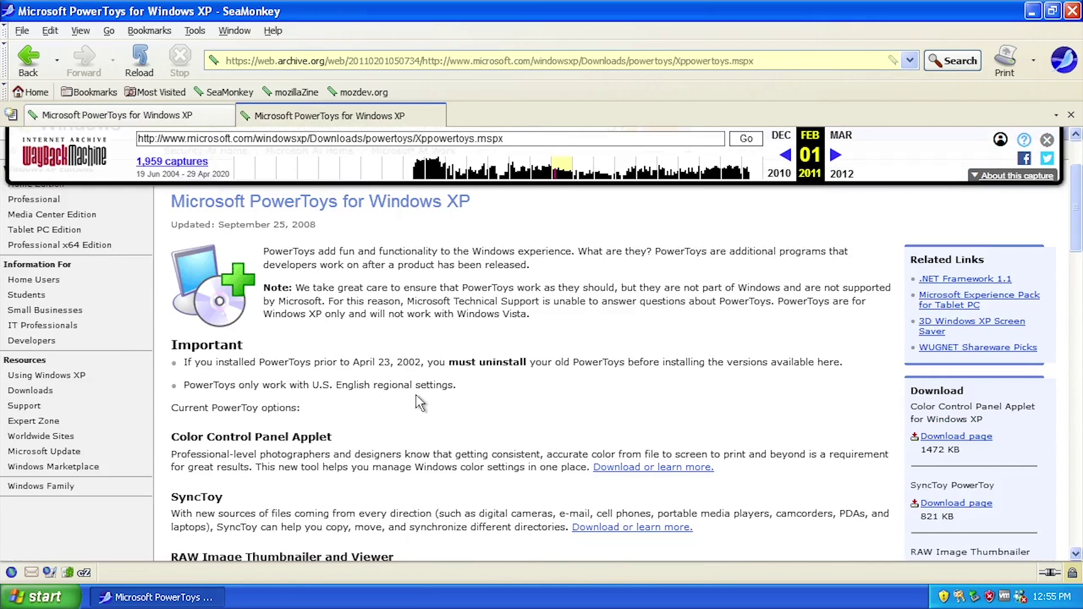
click(141, 115)
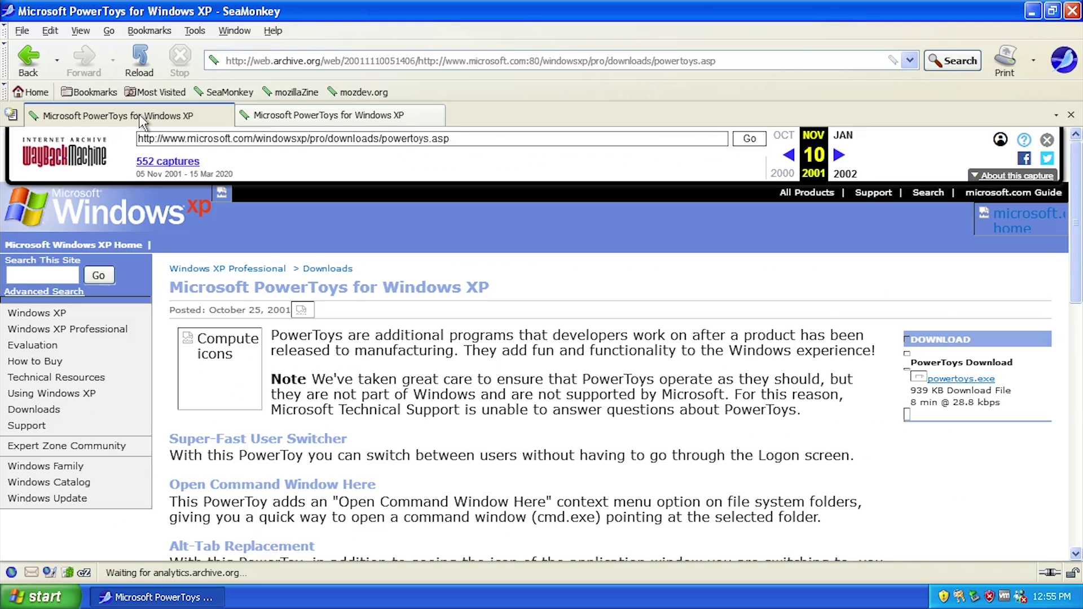
click(373, 119)
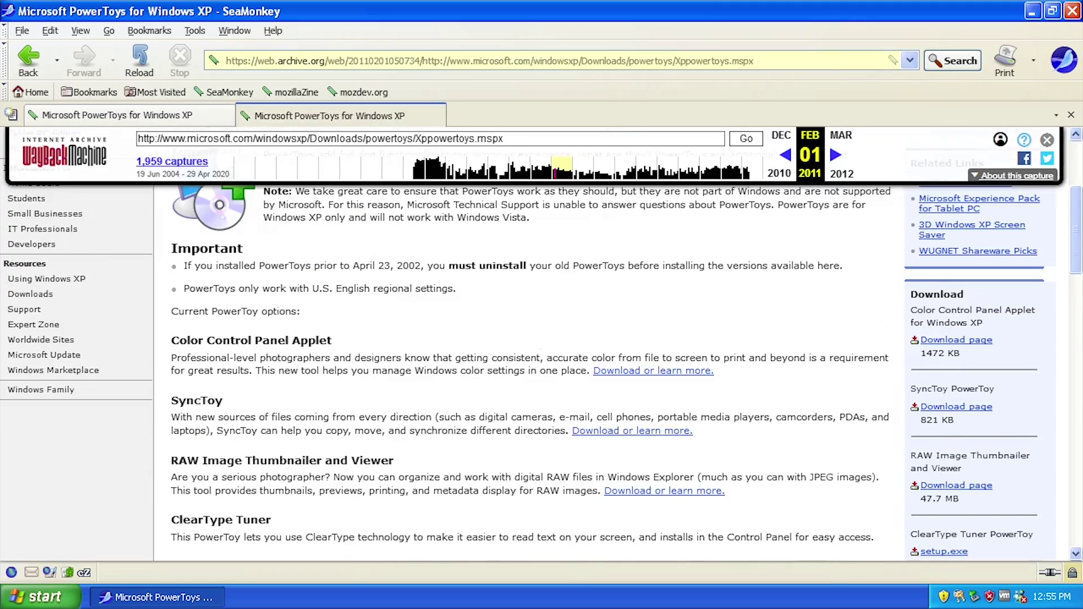
scroll(480, 366, down, 15)
scroll(412, 428, up, 15)
scroll(293, 417, down, 3)
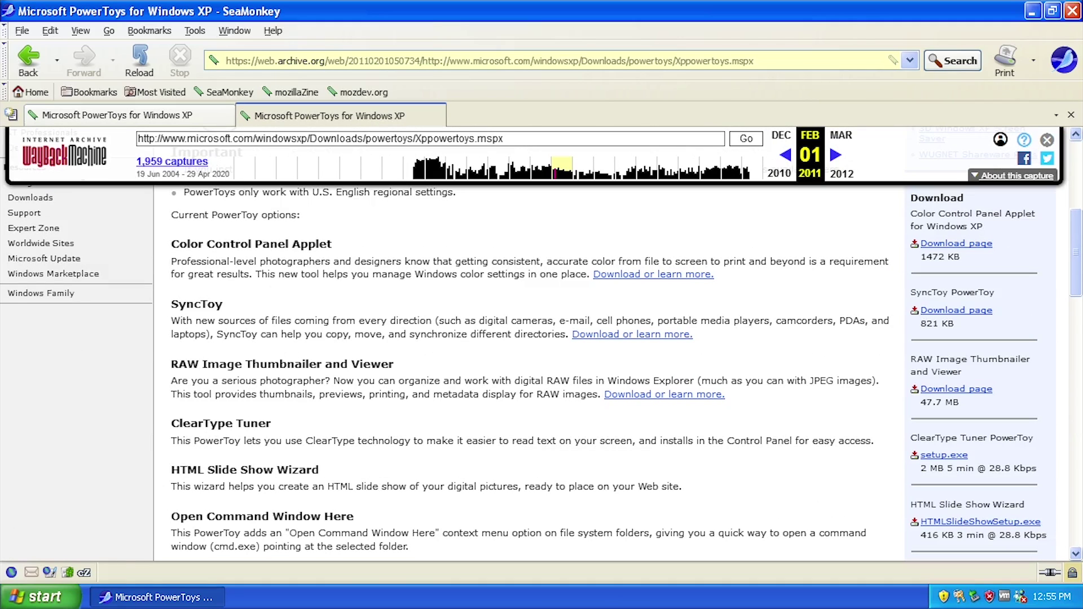
scroll(678, 431, up, 6)
scroll(981, 350, down, 3)
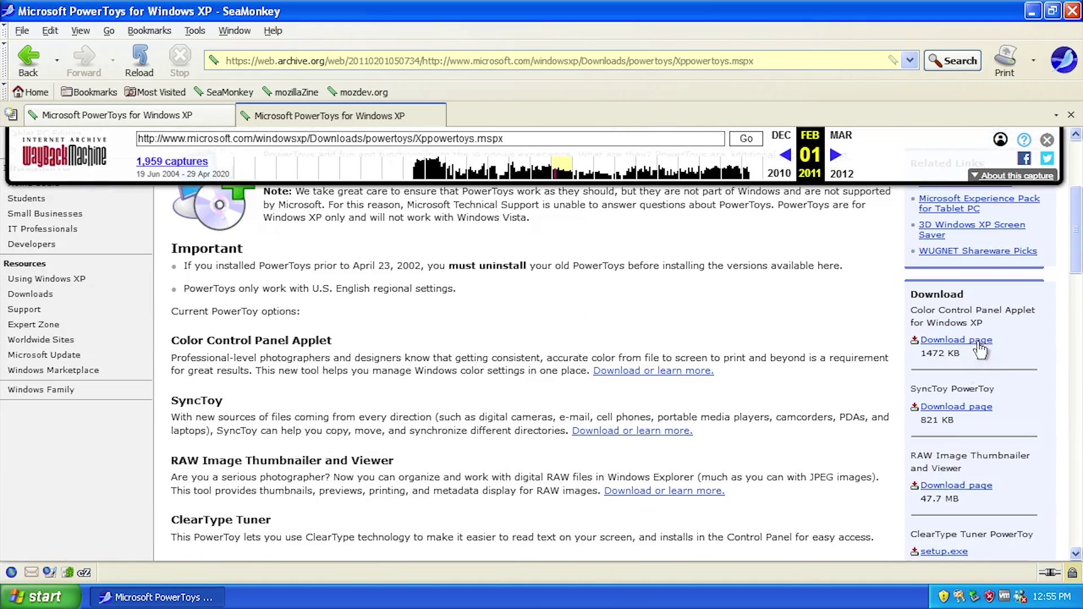
scroll(980, 350, down, 6)
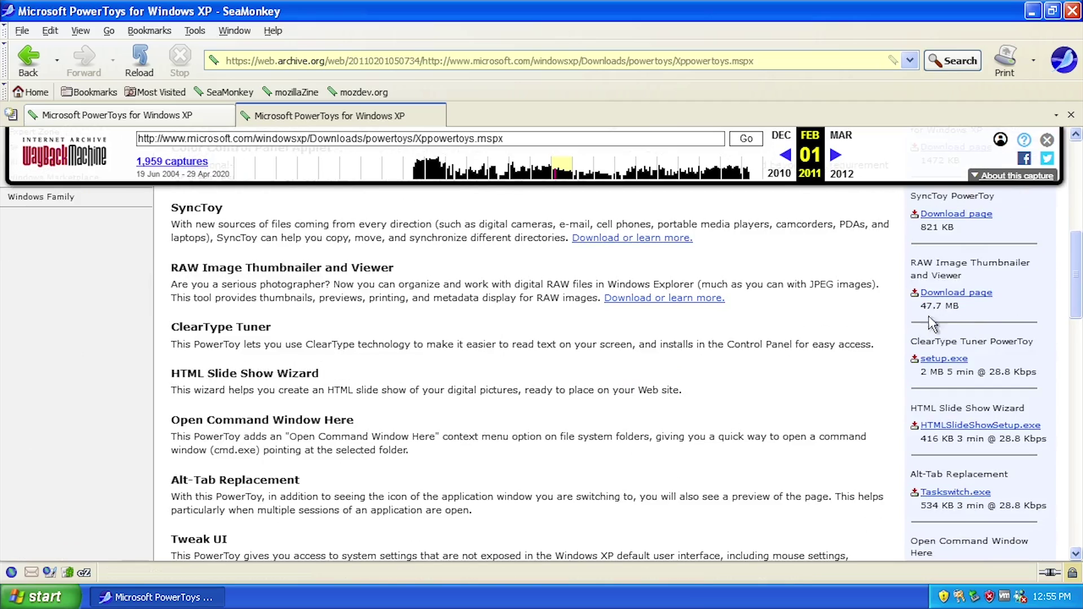
scroll(937, 328, down, 6)
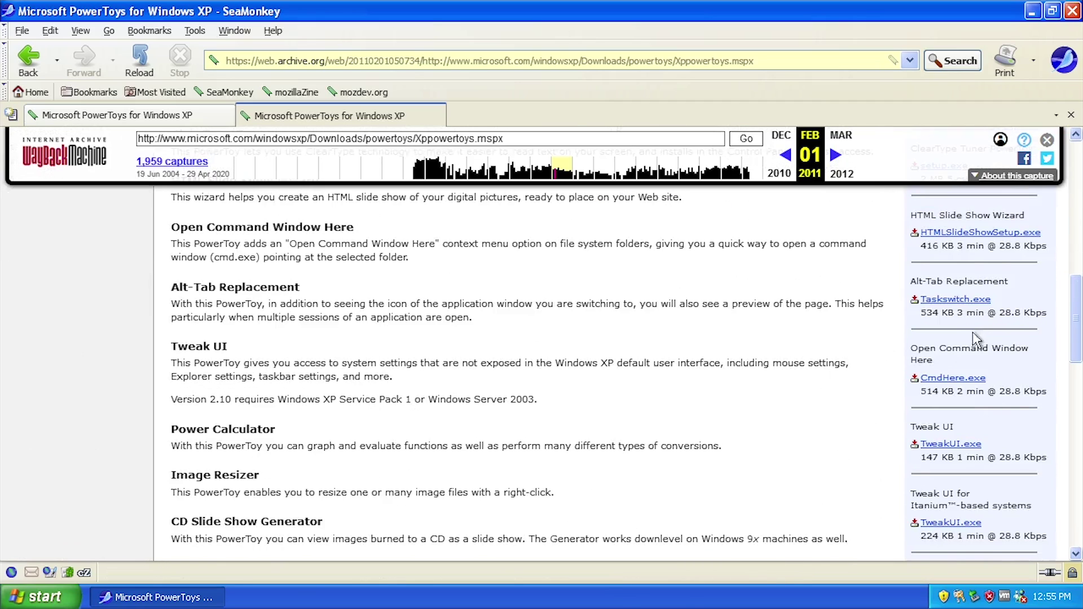
scroll(973, 332, down, 10)
scroll(684, 327, up, 15)
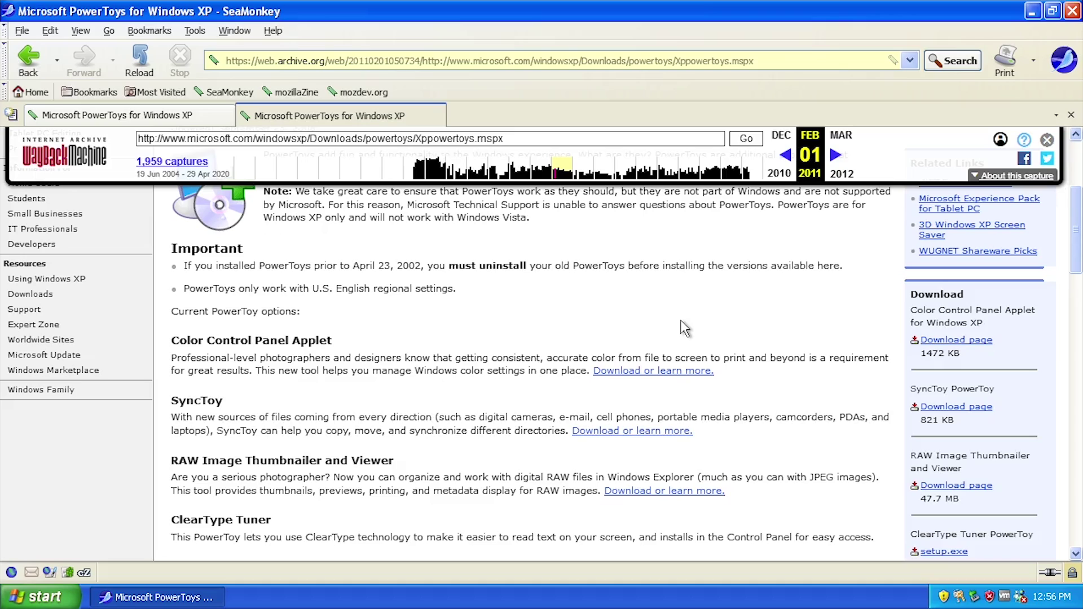
scroll(684, 328, up, 6)
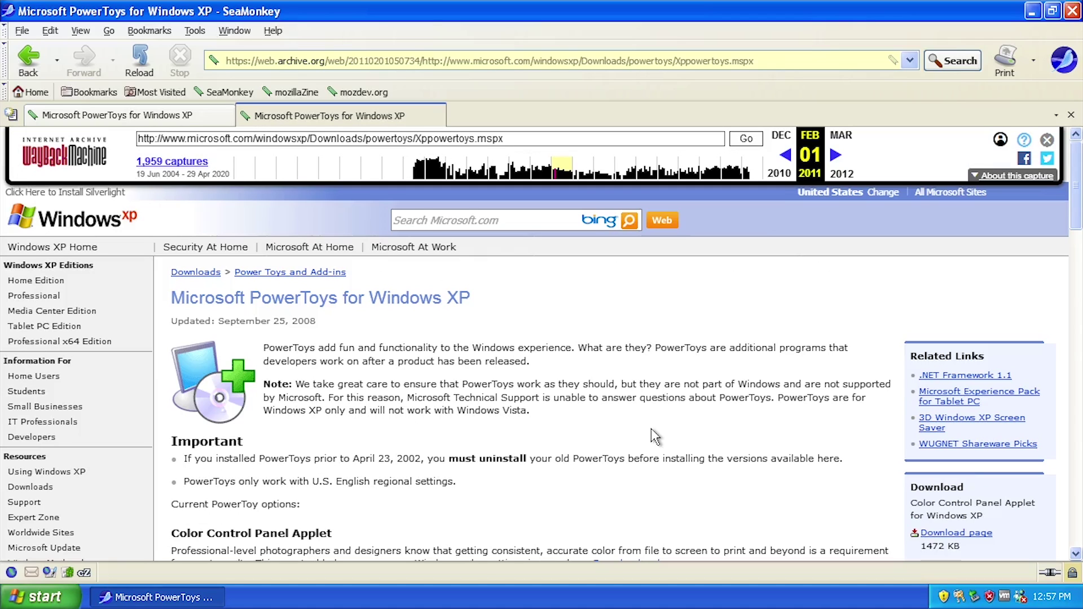
Minimize the browser, open the PowerToys folder from the desktop and move its window to show the desktop icons
click(1032, 11)
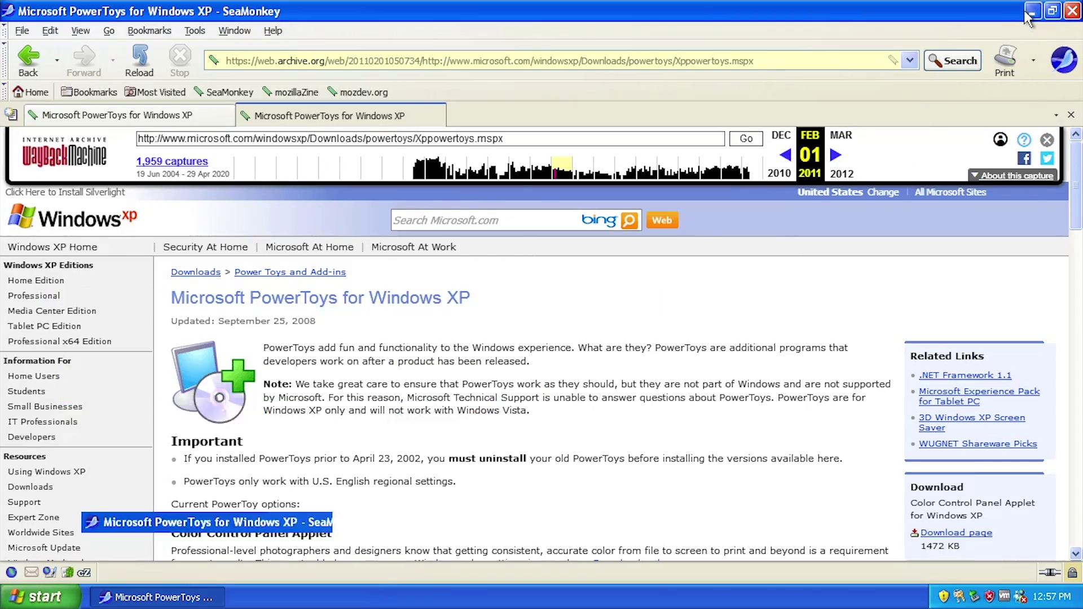
double_click(475, 212)
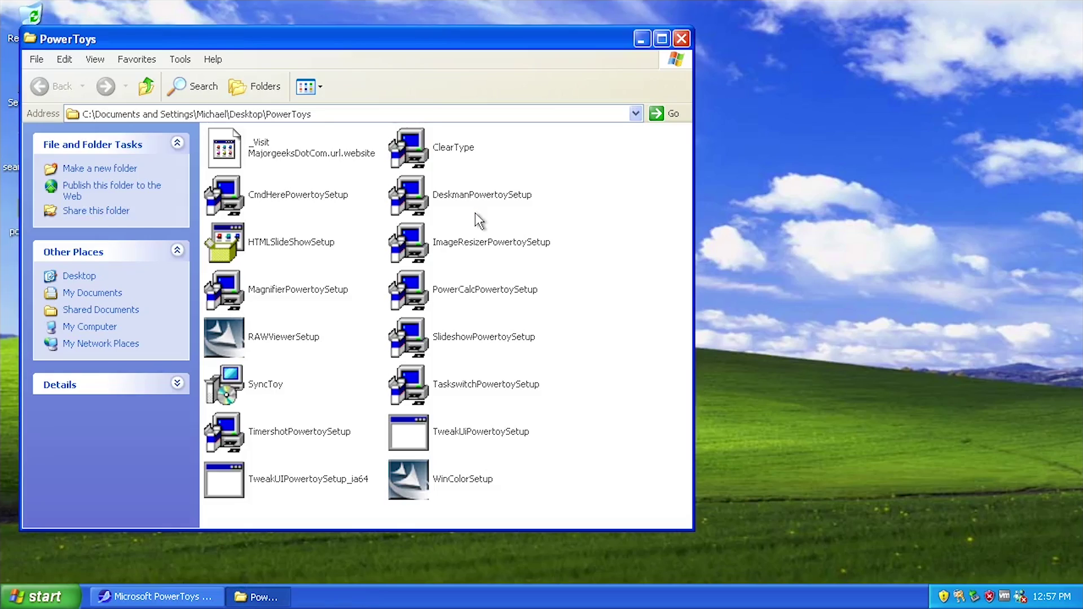
drag(334, 39, 405, 66)
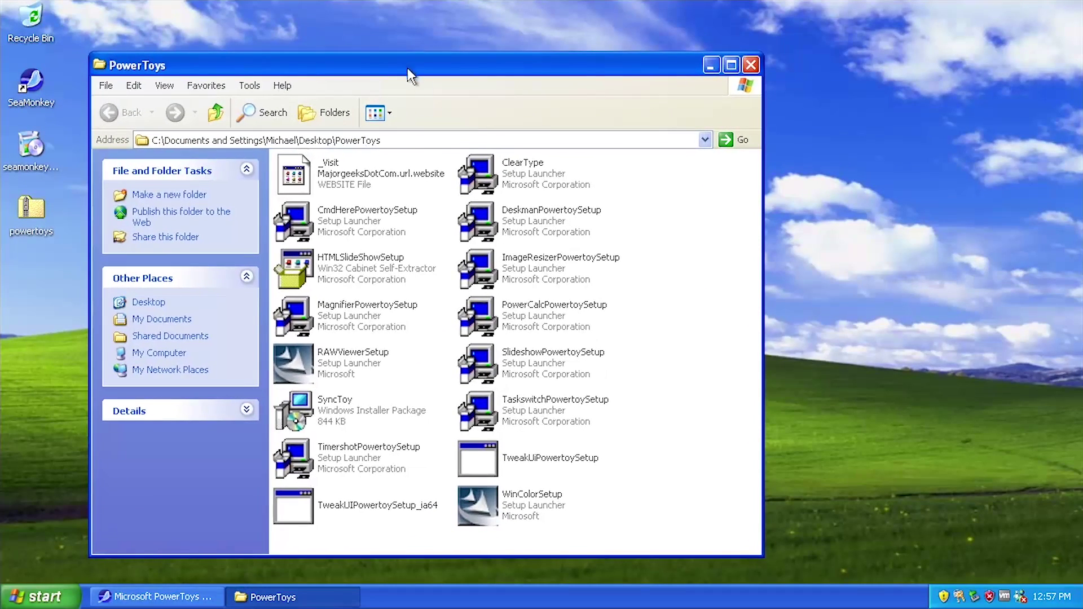
drag(722, 160, 658, 486)
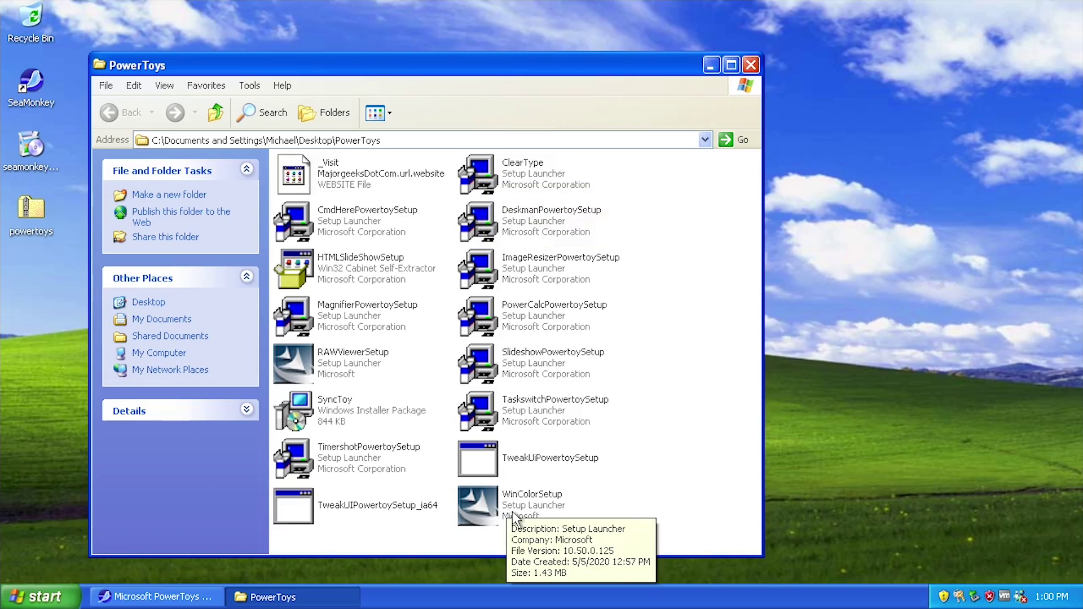
Run the ClearType setup, accept the license terms and complete the installation of the ClearType Tuning Control Panel Applet
click(485, 182)
double_click(484, 183)
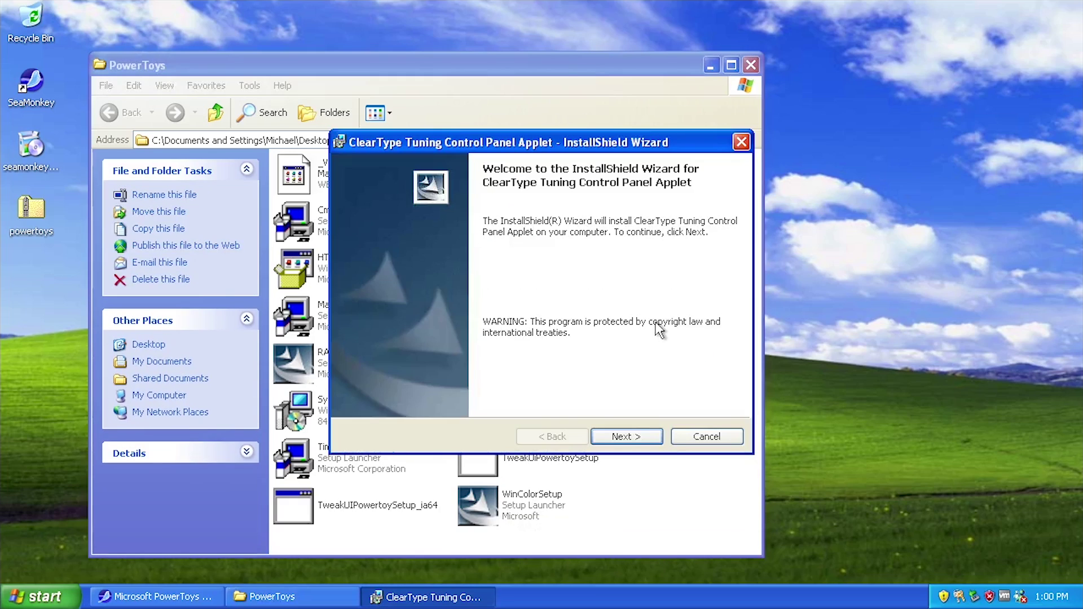
click(624, 437)
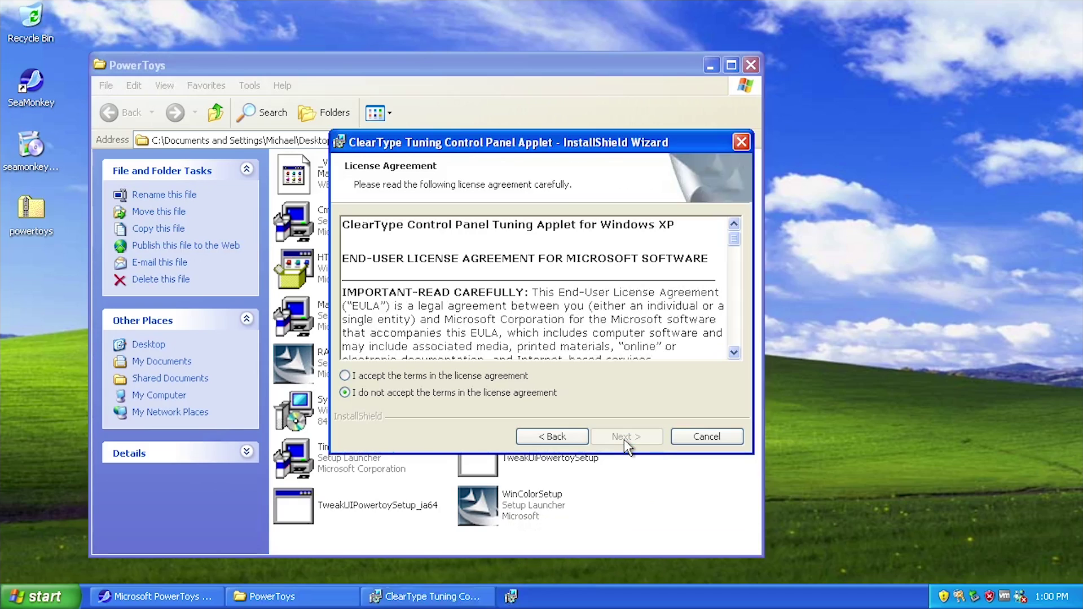
key(alt+a)
click(618, 439)
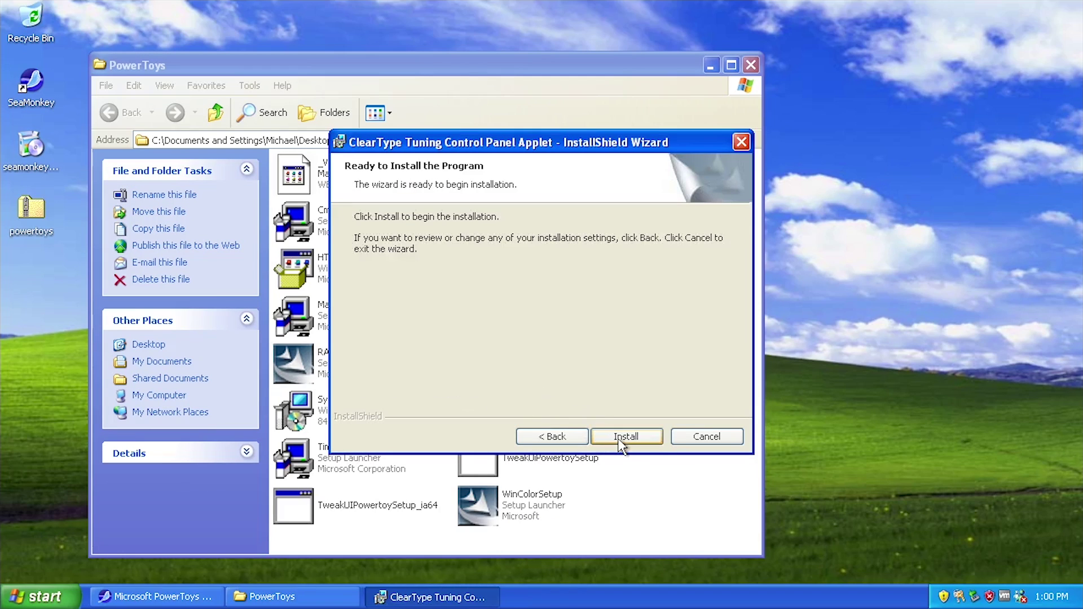
click(618, 438)
click(634, 438)
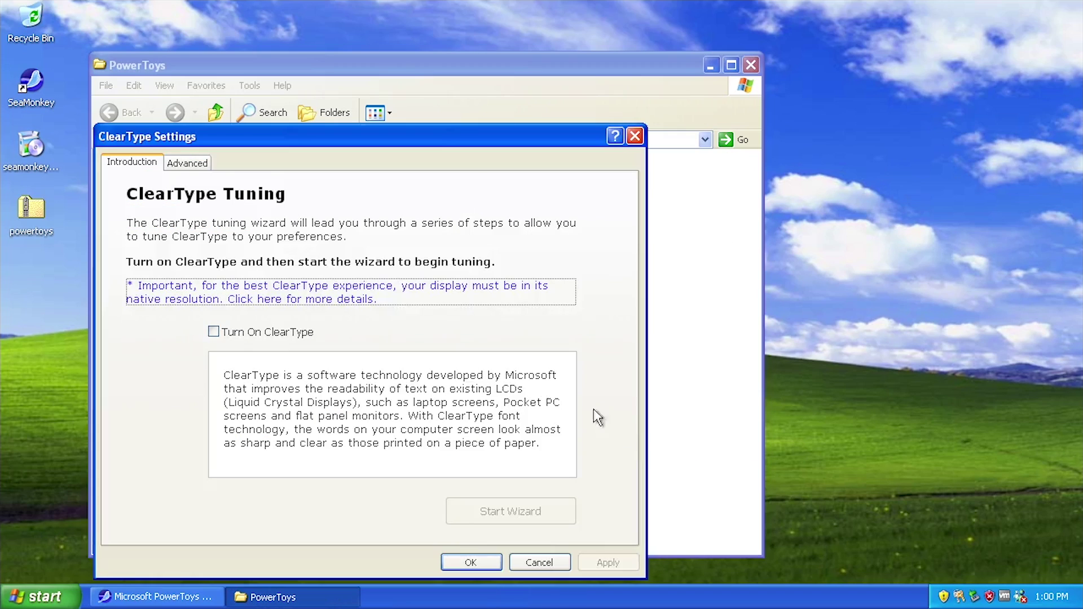
Close the ClearType Settings window and reopen it through ClearType Tuning in Control Panel
drag(231, 137, 374, 114)
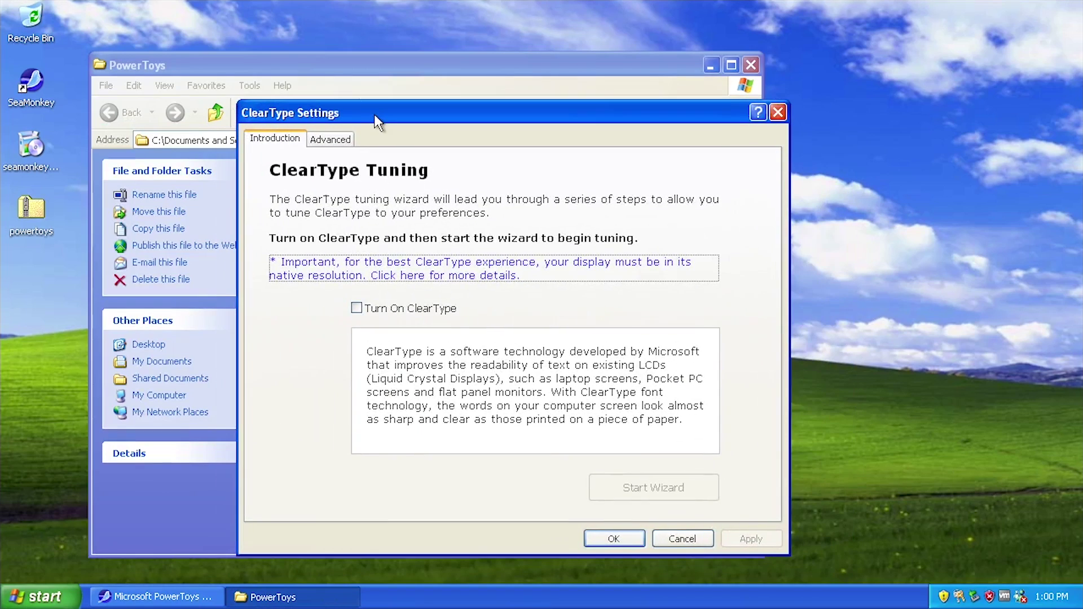
click(778, 112)
click(39, 597)
click(199, 389)
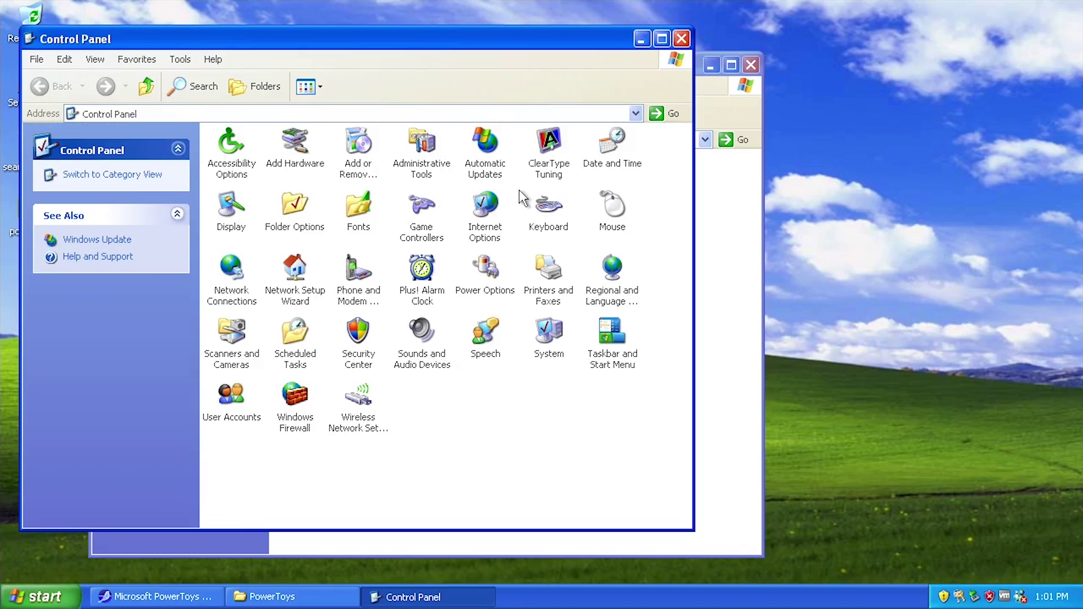
click(549, 148)
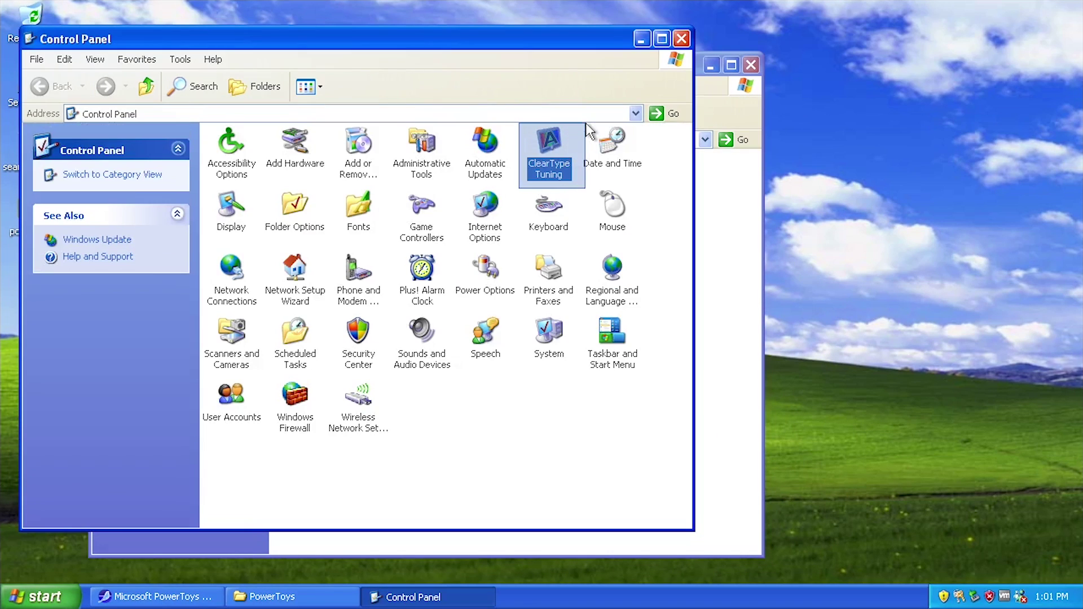
double_click(558, 139)
drag(438, 112, 493, 68)
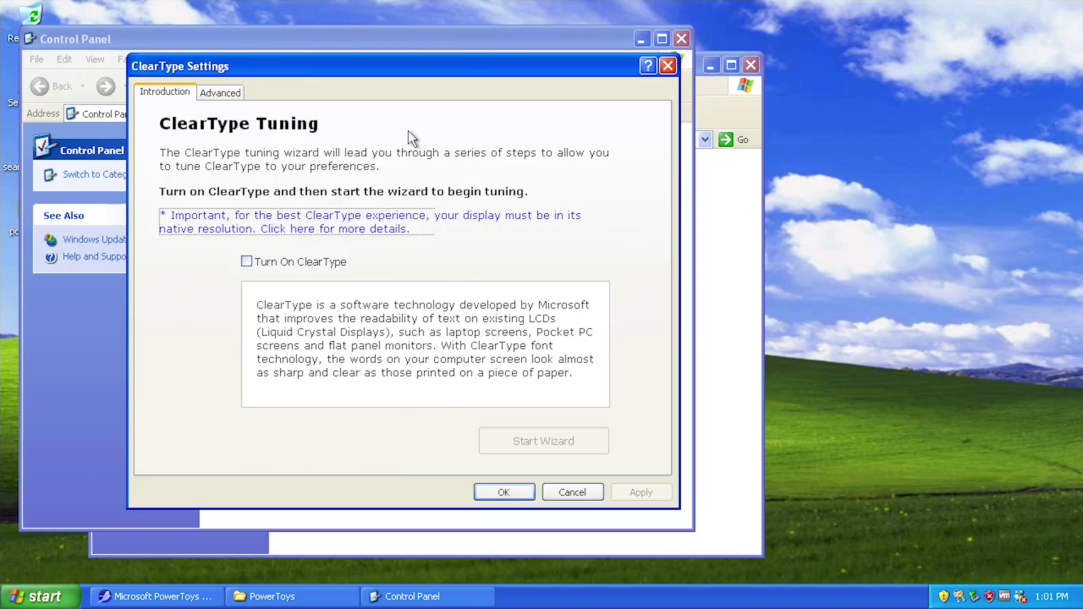
Examine the available screen-font smoothing methods in the display's appearance effects, then close Display Properties without changes
right_click(830, 161)
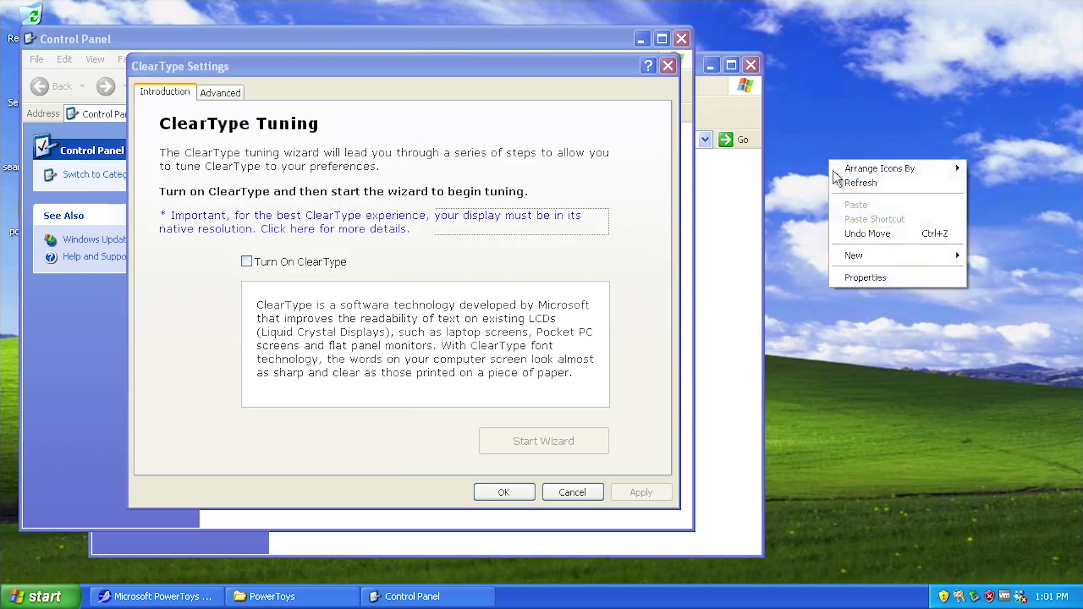
click(851, 277)
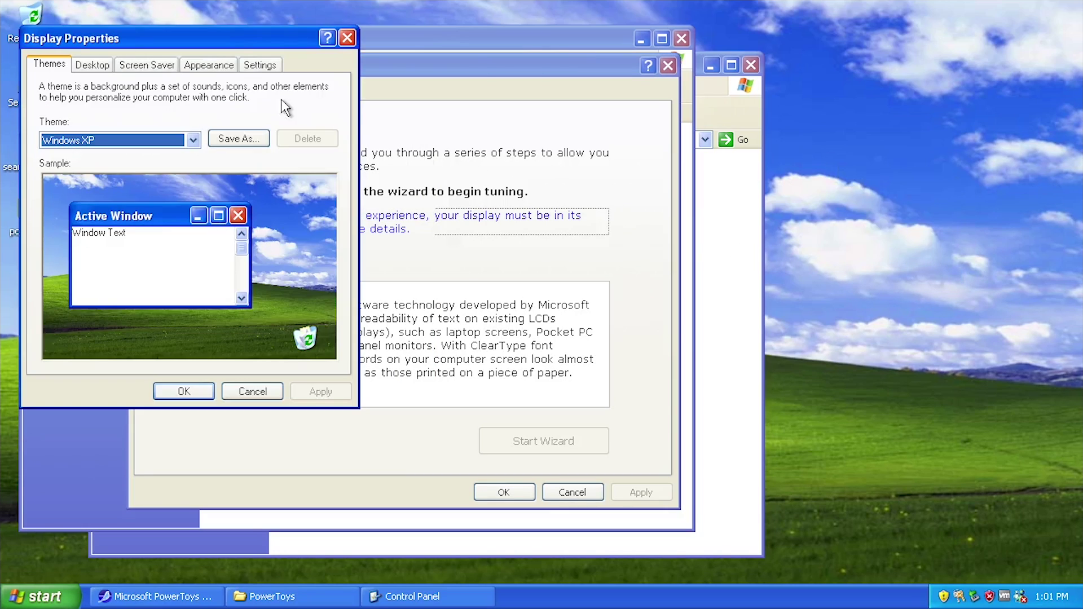
click(428, 141)
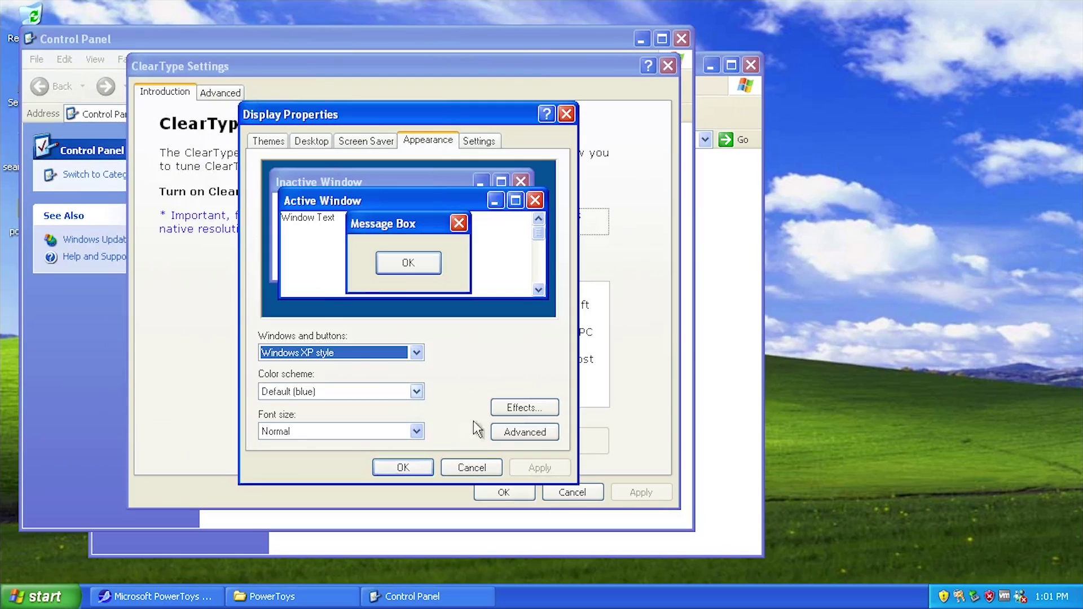
click(523, 406)
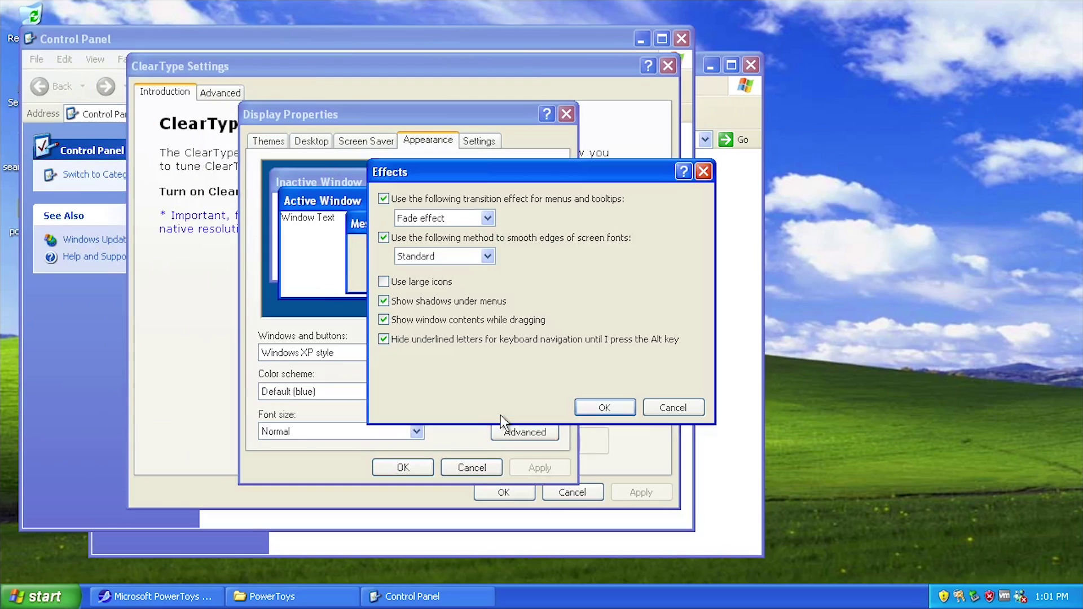
click(412, 259)
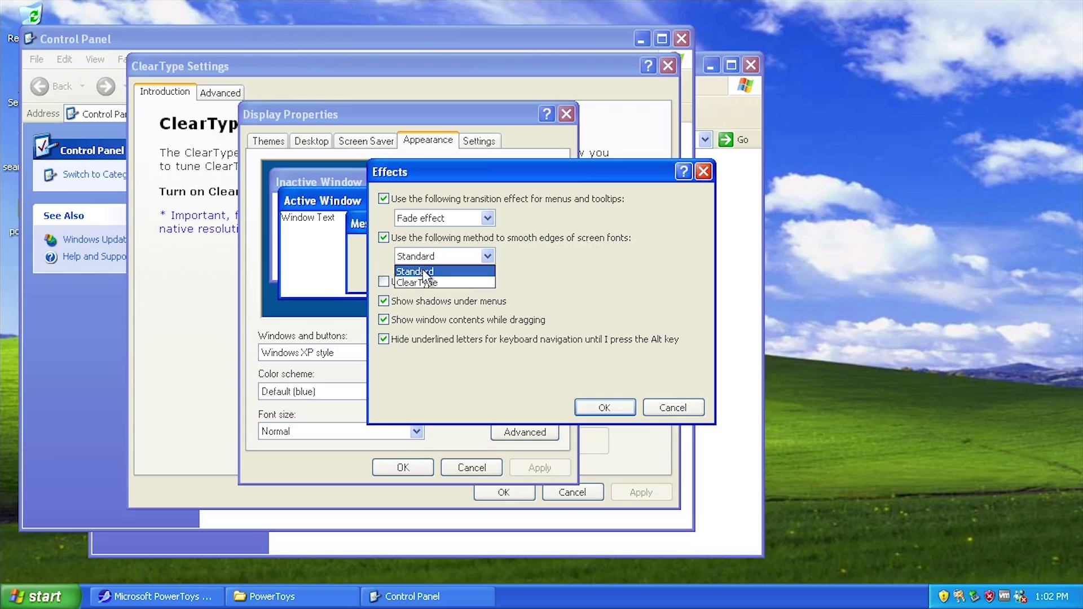
click(528, 243)
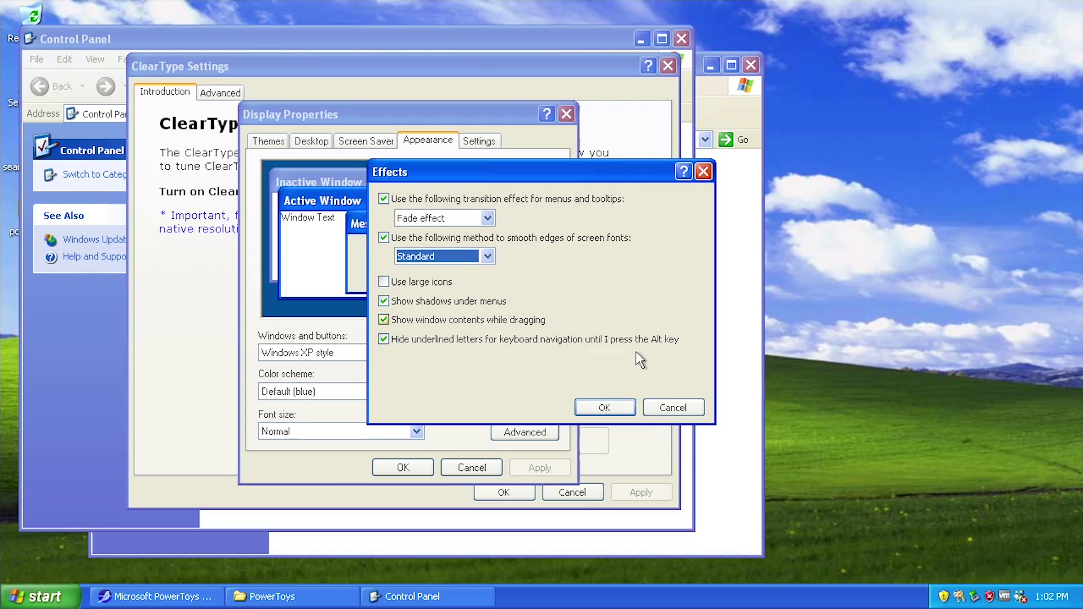
click(566, 114)
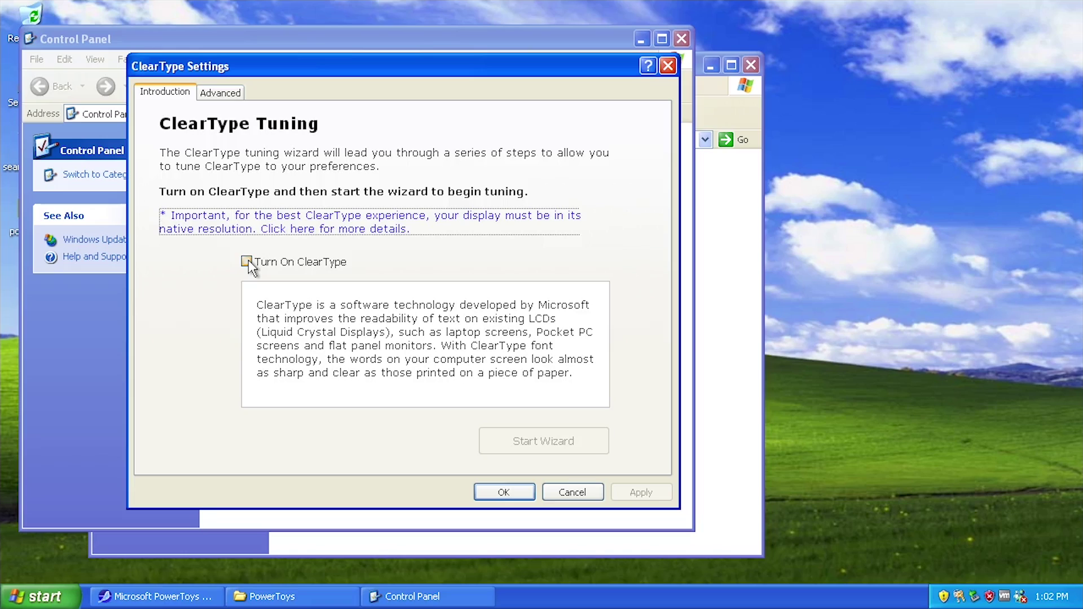
Turn on ClearType and complete the tuning wizard, choosing the first text sample on both comparison pages
click(286, 267)
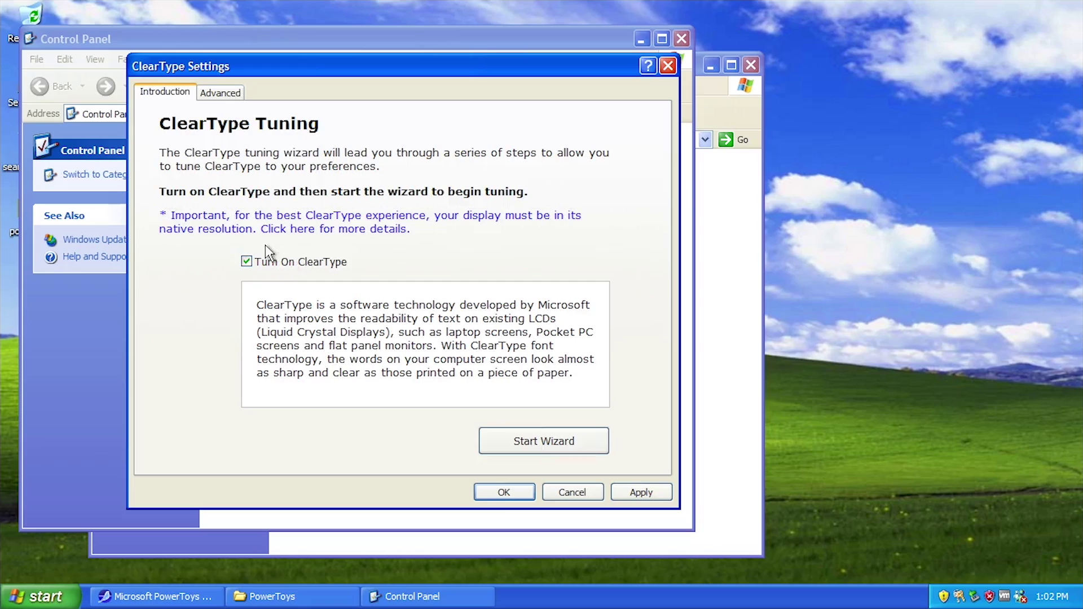
click(567, 437)
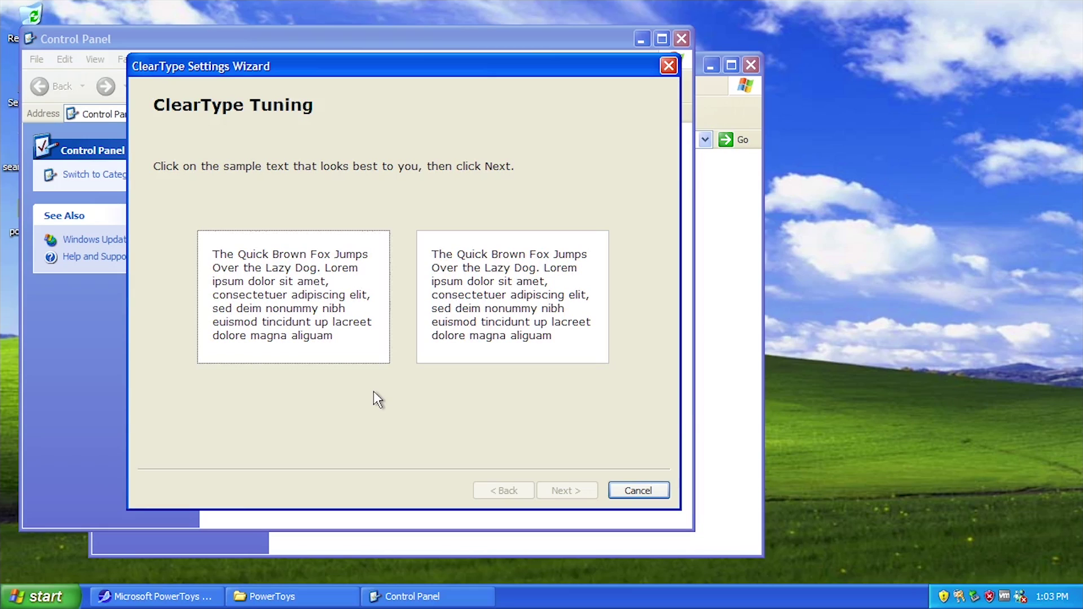
click(329, 297)
click(567, 490)
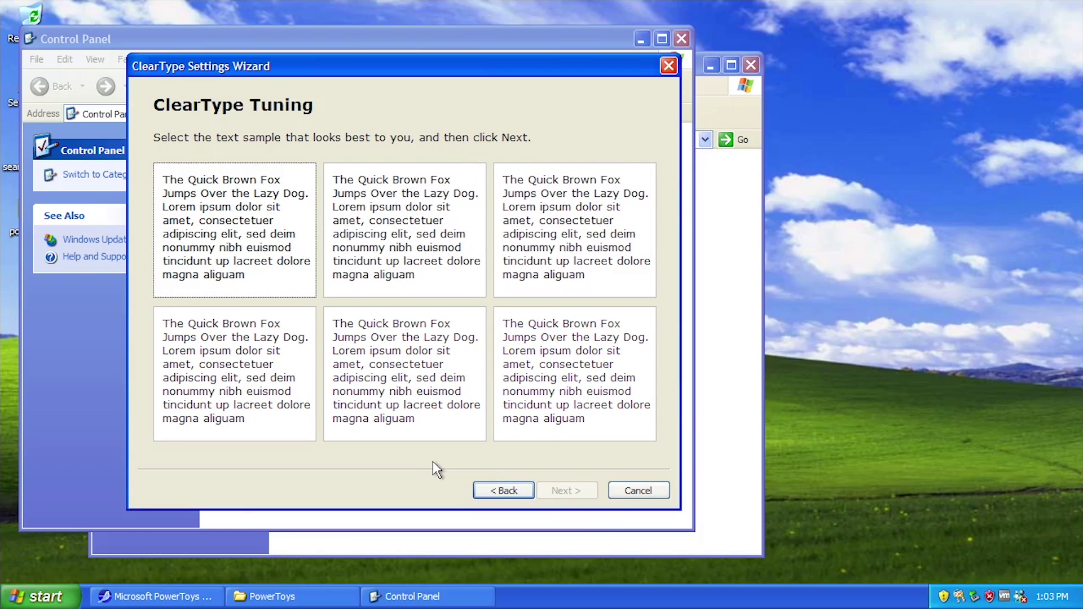
click(227, 235)
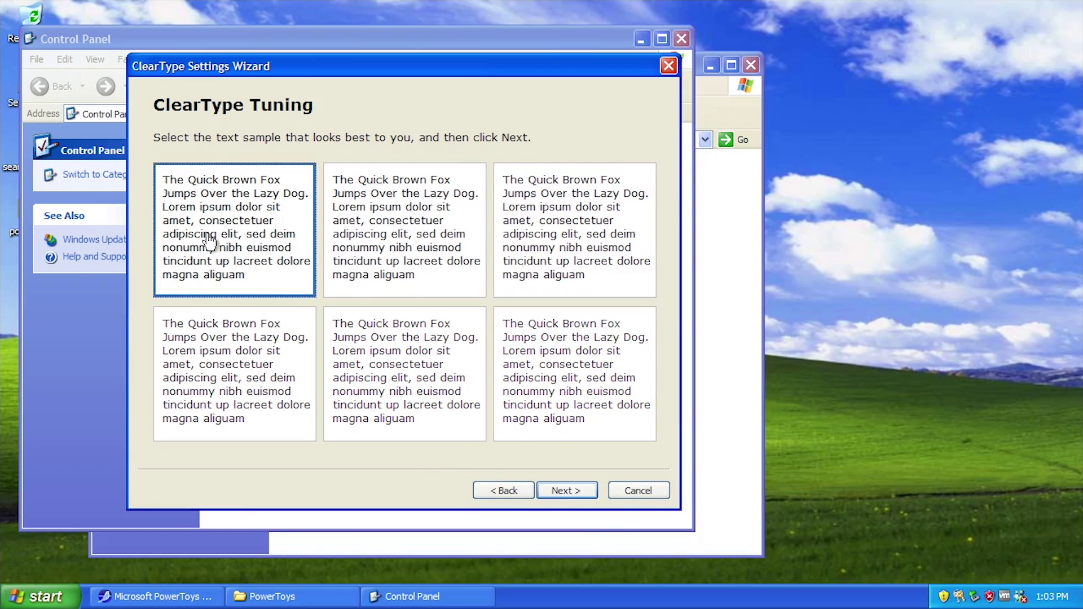
click(554, 484)
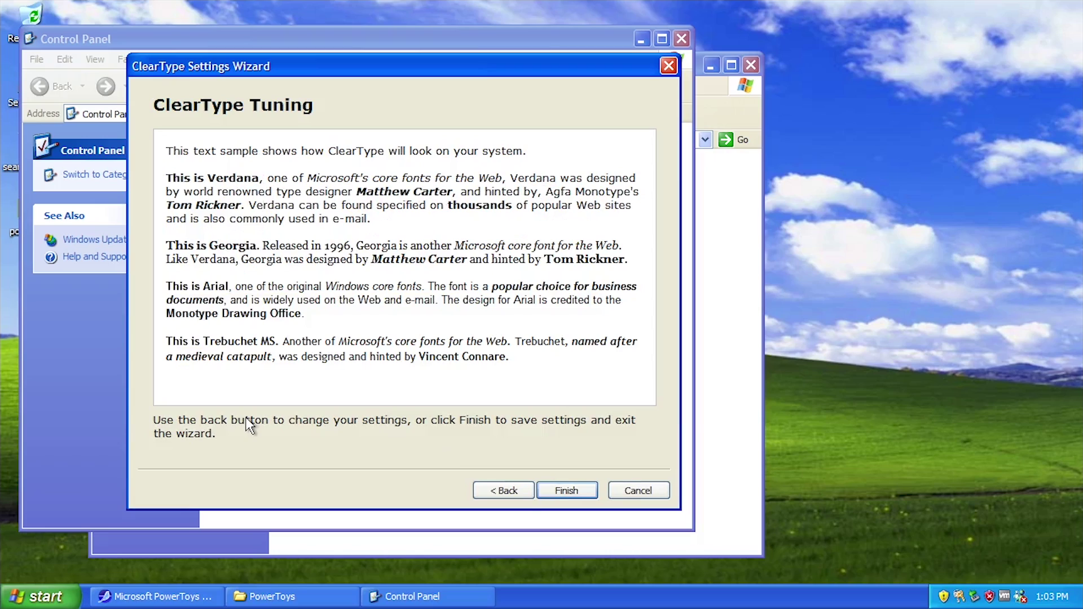
click(561, 492)
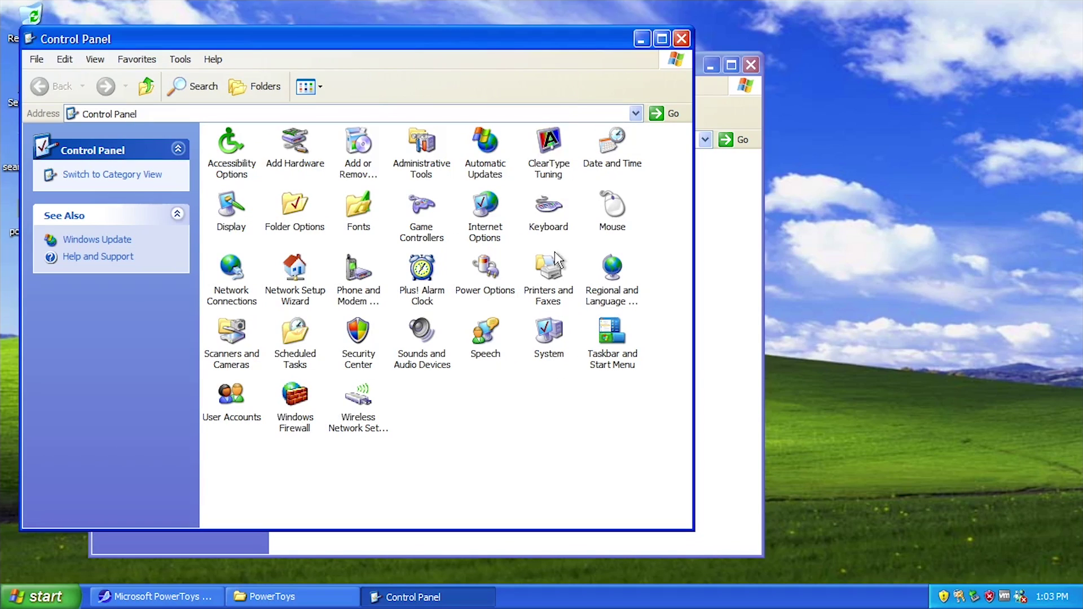
Reopen ClearType Tuning's advanced settings, try Standard font smoothing on the sample text, and set it back to ClearType
double_click(546, 172)
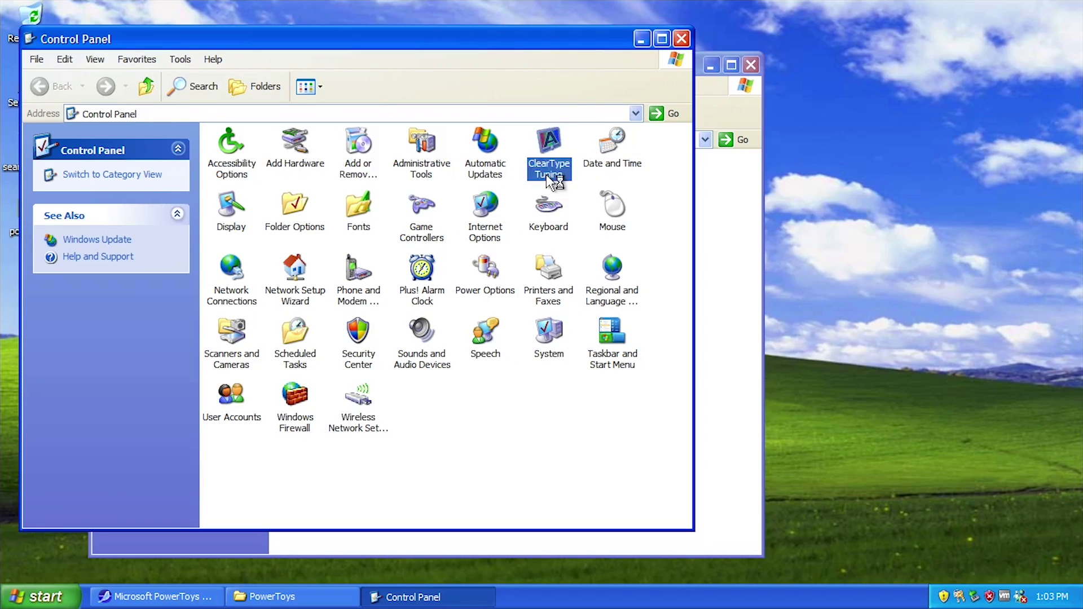
drag(289, 58, 475, 52)
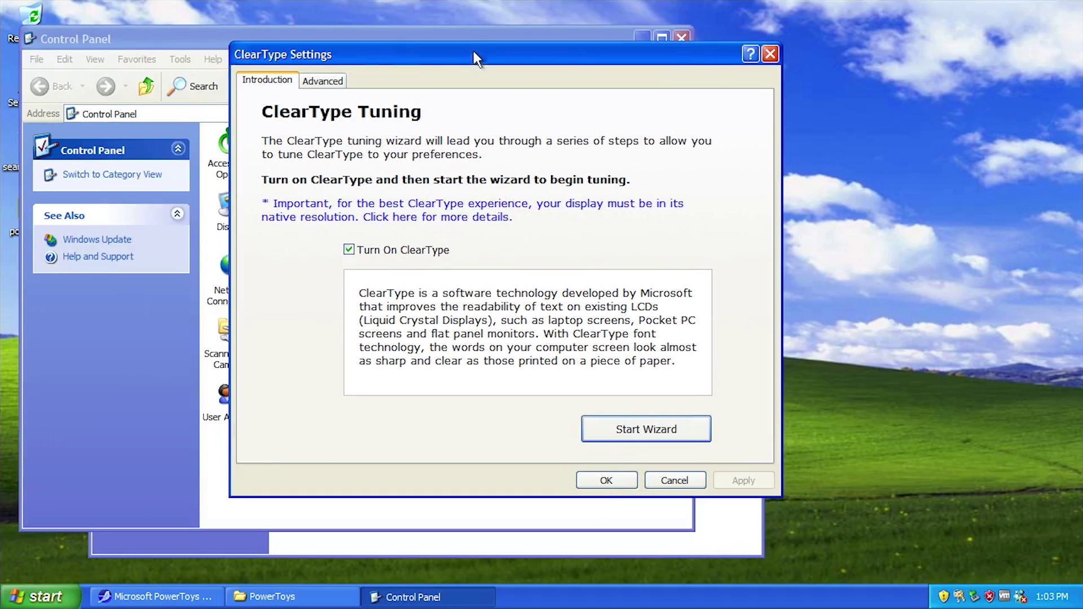
click(332, 85)
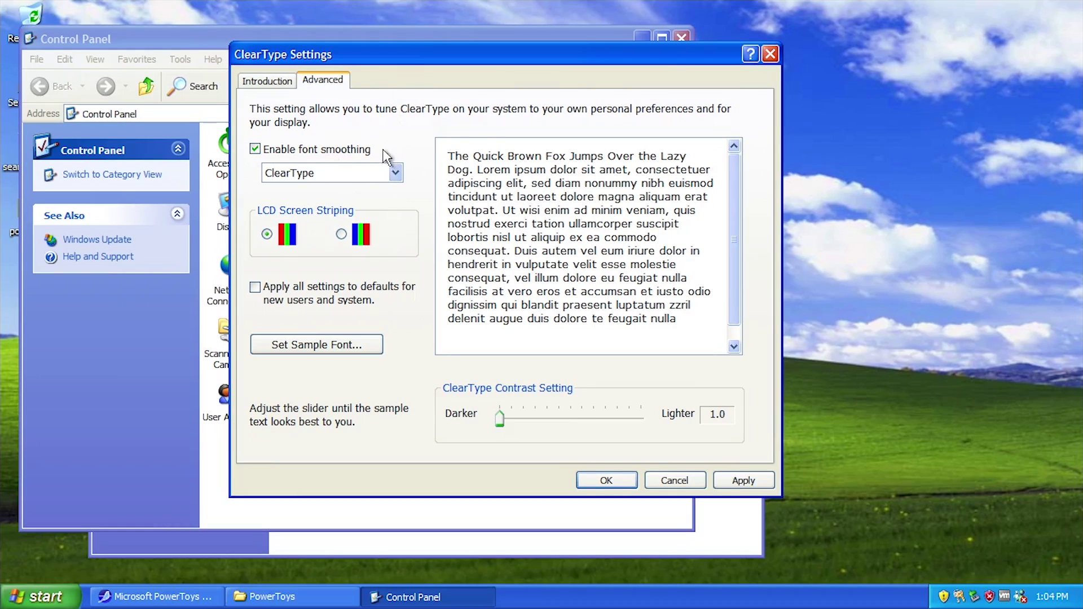
click(343, 171)
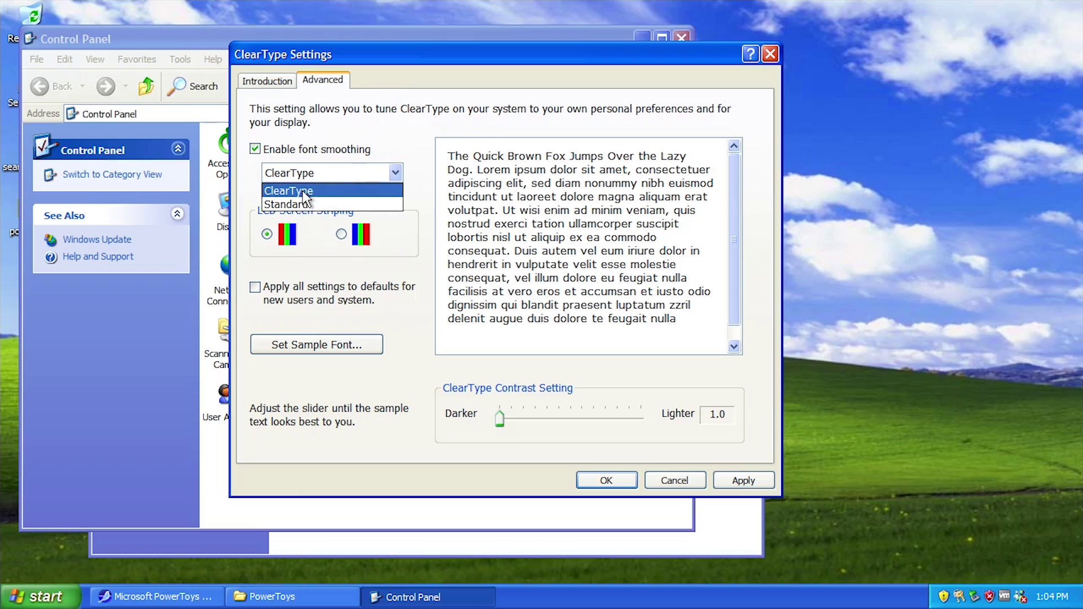
click(300, 204)
click(316, 172)
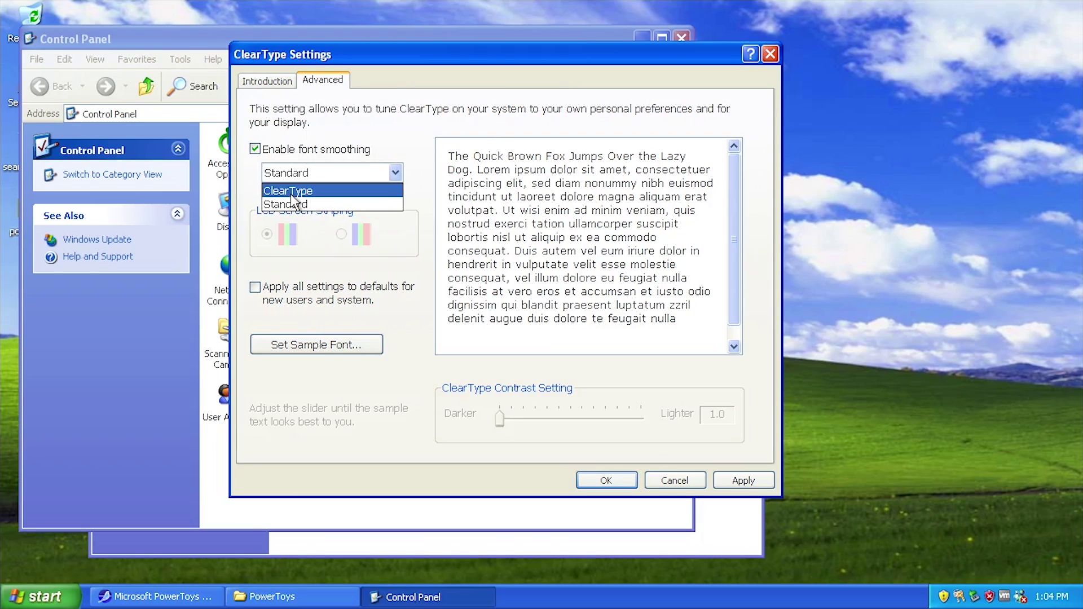
click(290, 194)
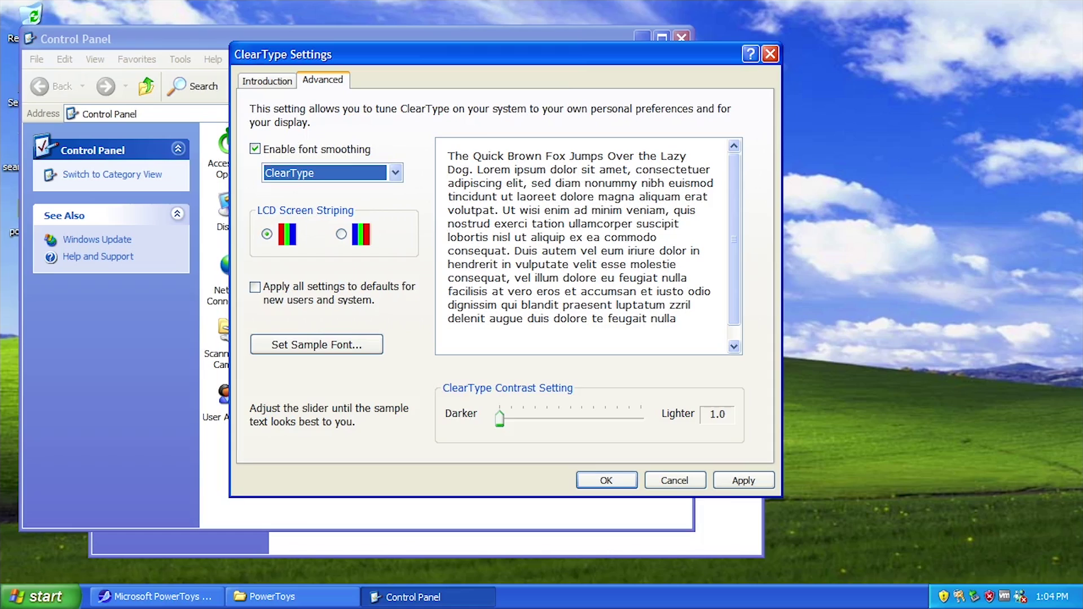
Try blue-green-red LCD striping, return to red-green-blue, and enable applying all settings to defaults for new users and system
click(341, 235)
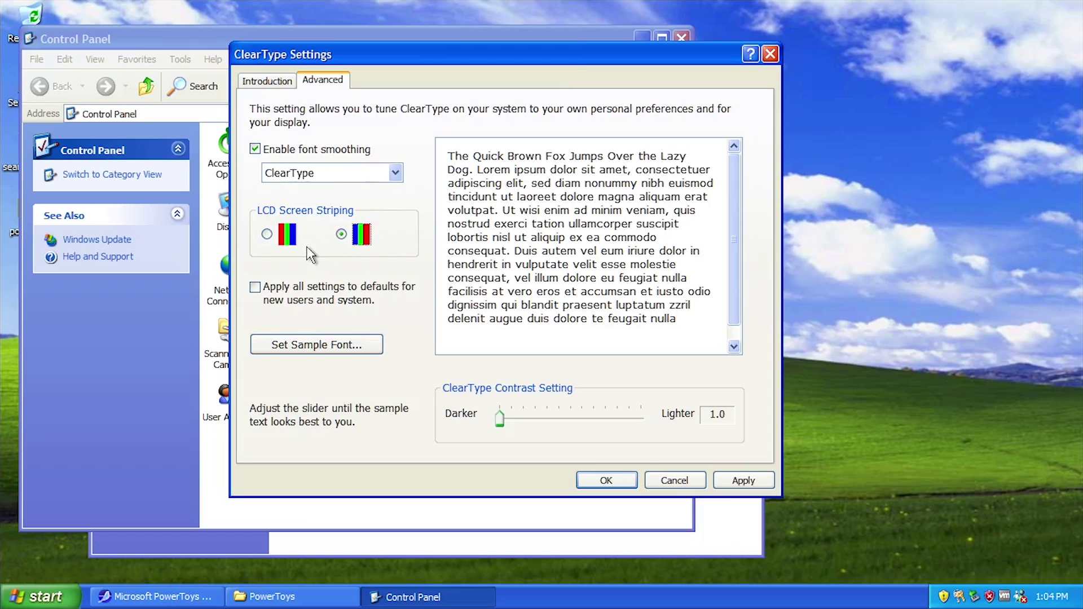
click(269, 235)
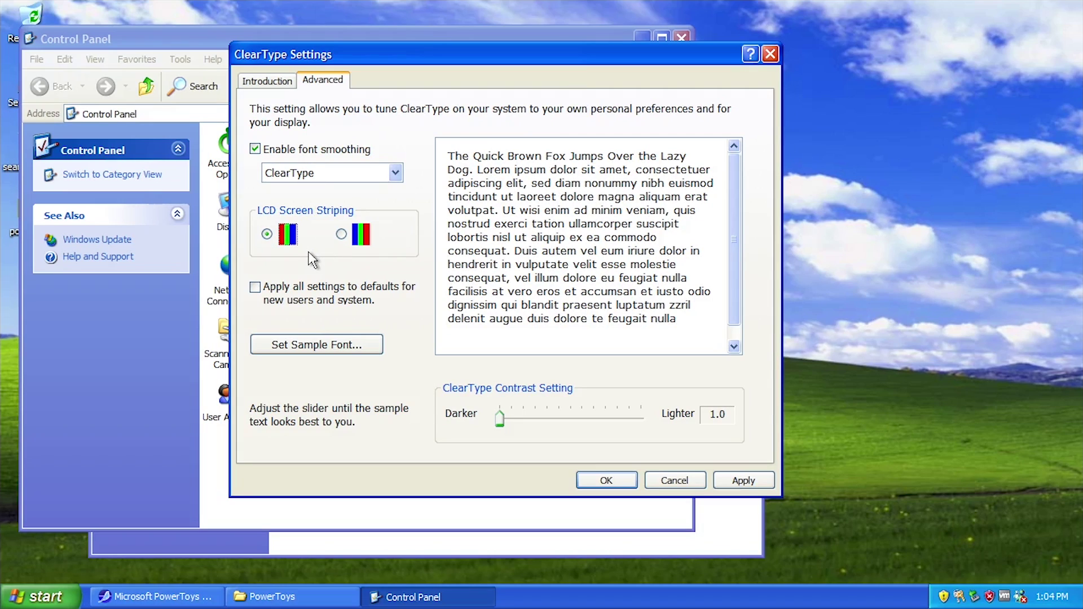
click(316, 300)
mouse_move(736, 236)
mouse_down()
mouse_move(736, 251)
mouse_move(733, 229)
mouse_up()
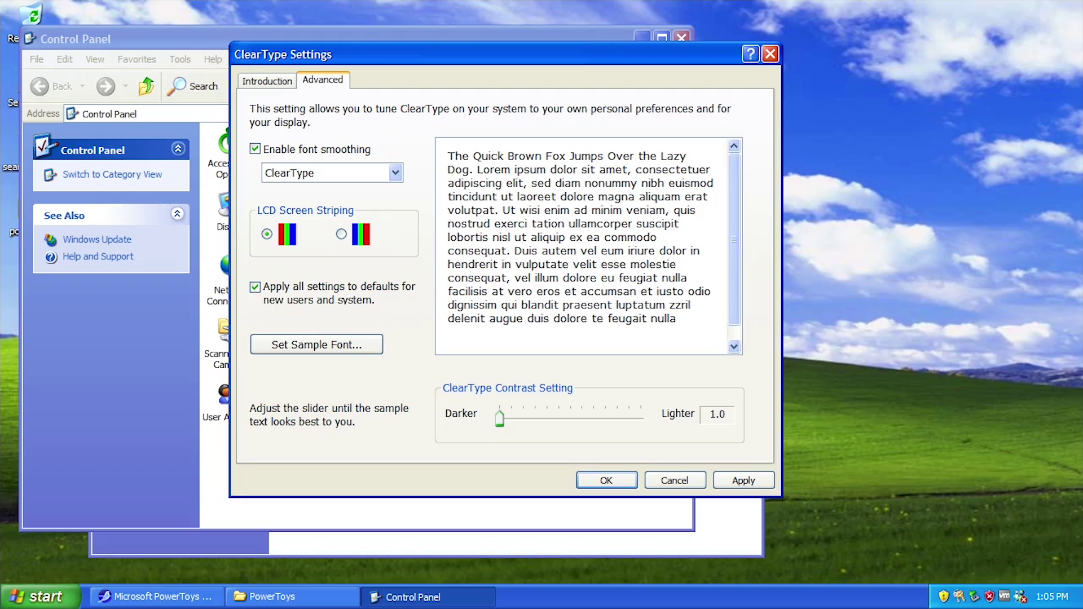
Set the ClearType sample font to Comic Sans MS, Bold, size 16
click(289, 347)
drag(377, 166, 205, 217)
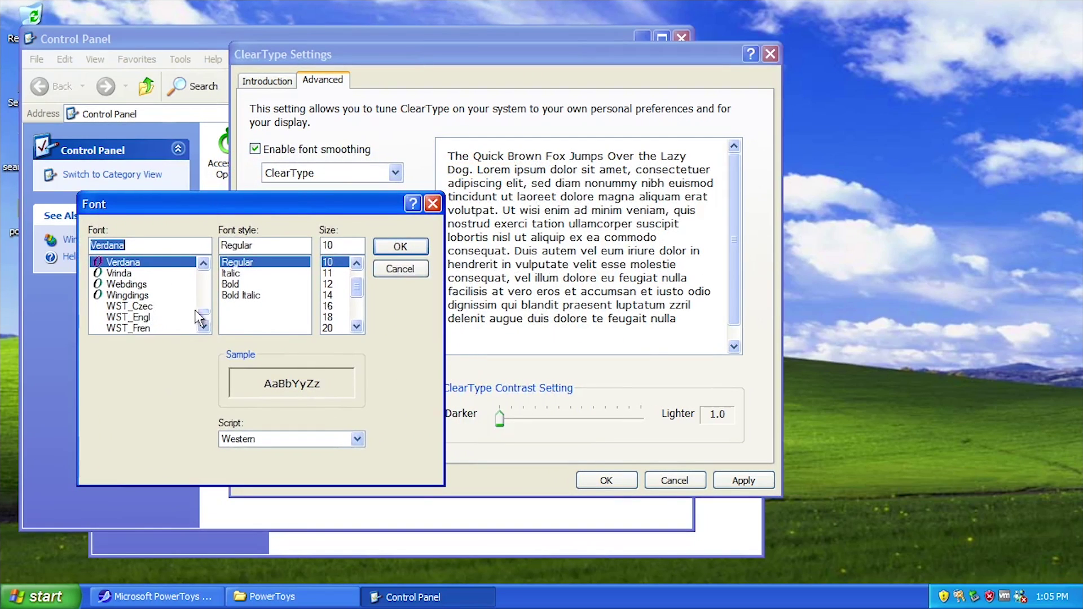
text(comic)
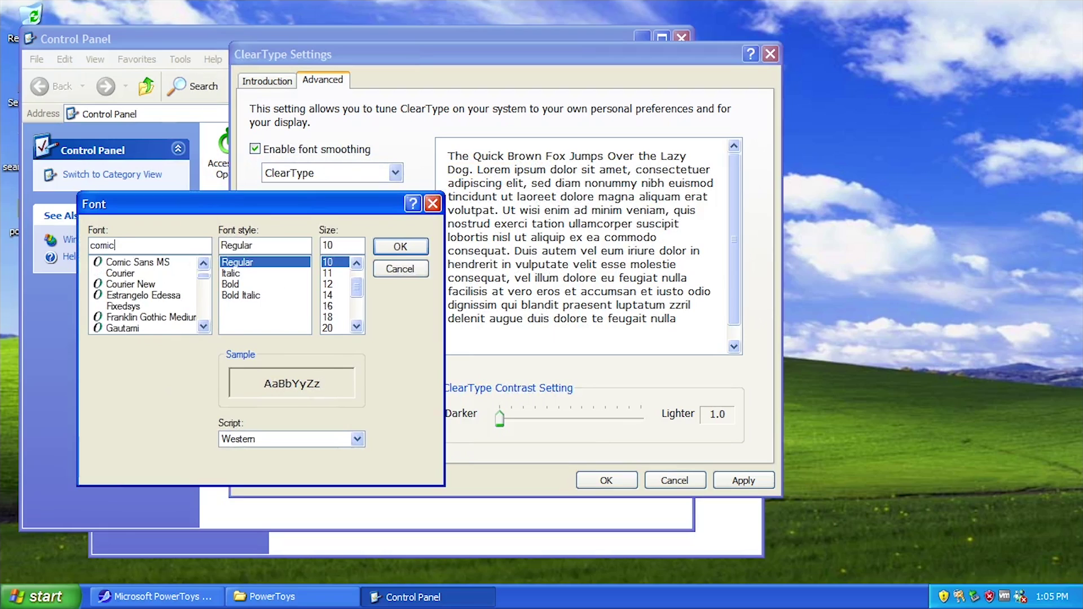
click(128, 264)
click(251, 275)
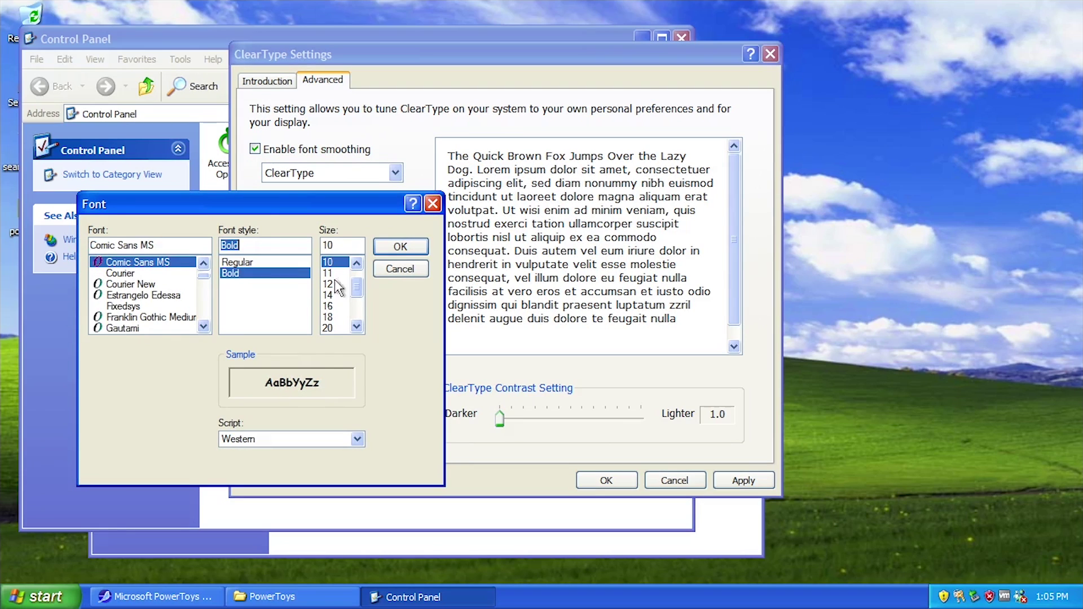
click(330, 307)
key(Return)
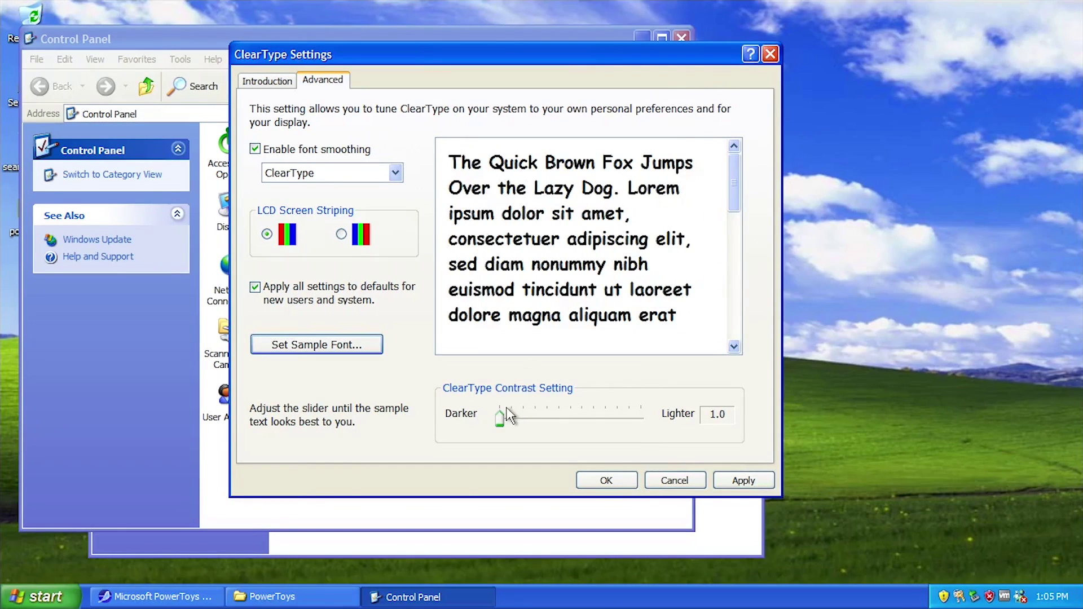
Raise the ClearType contrast to its lightest setting, 2.2, and save the ClearType settings
drag(497, 421, 685, 420)
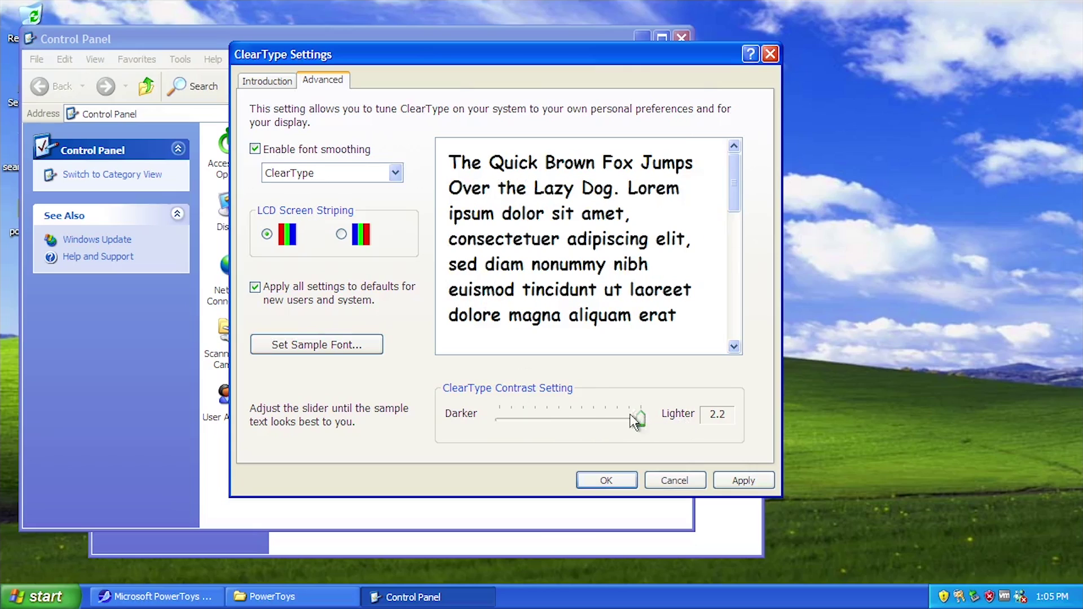
drag(643, 423, 666, 411)
click(594, 480)
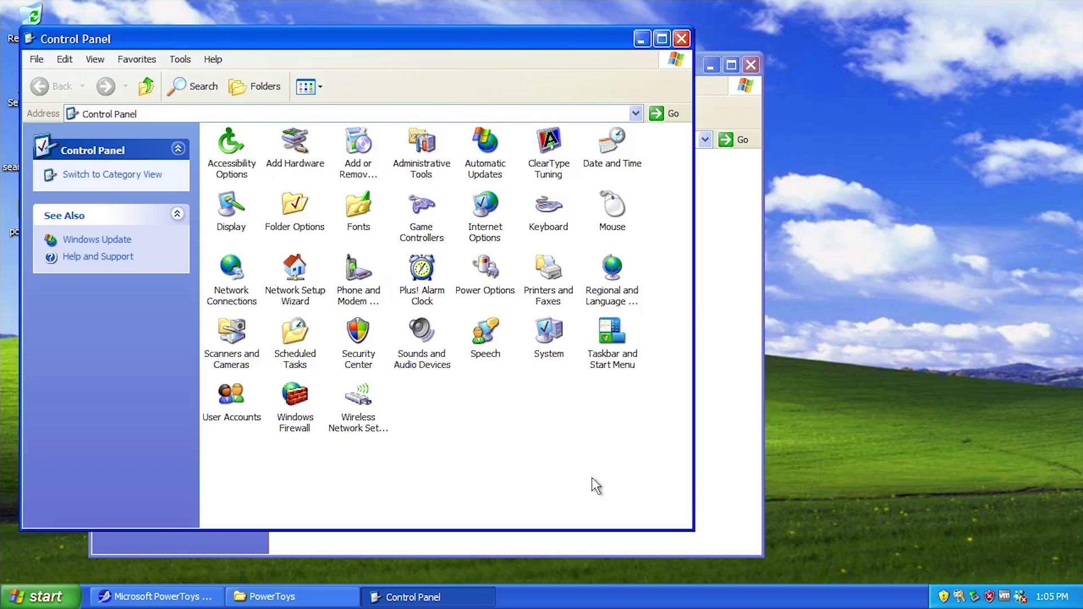
Install the CmdHere PowerToy from the PowerToys folder, accepting the license agreement and using the Complete setup type
click(718, 338)
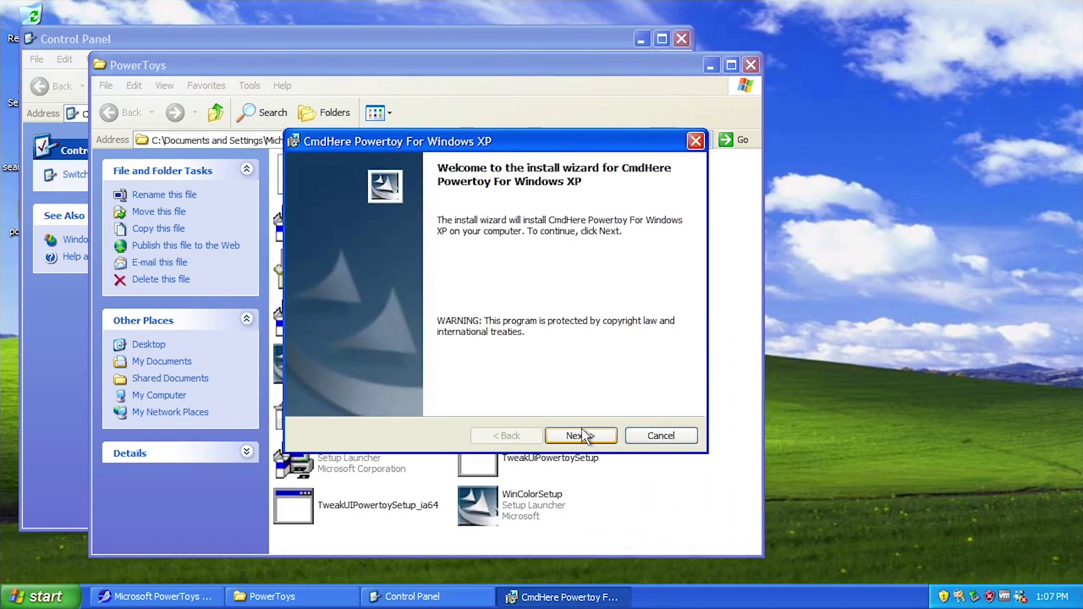
click(581, 436)
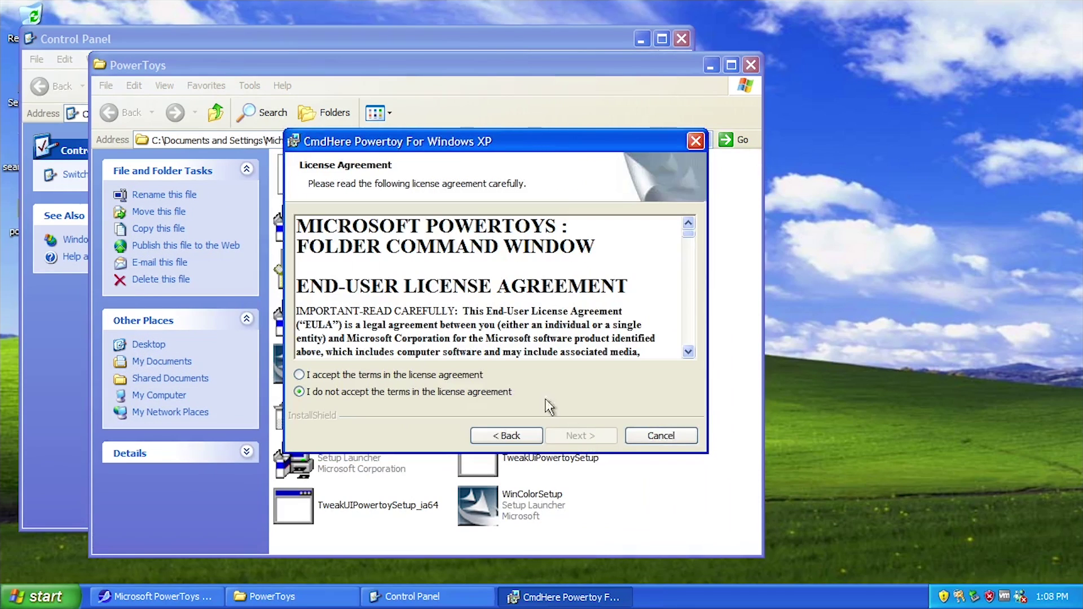
click(433, 374)
click(584, 437)
click(586, 441)
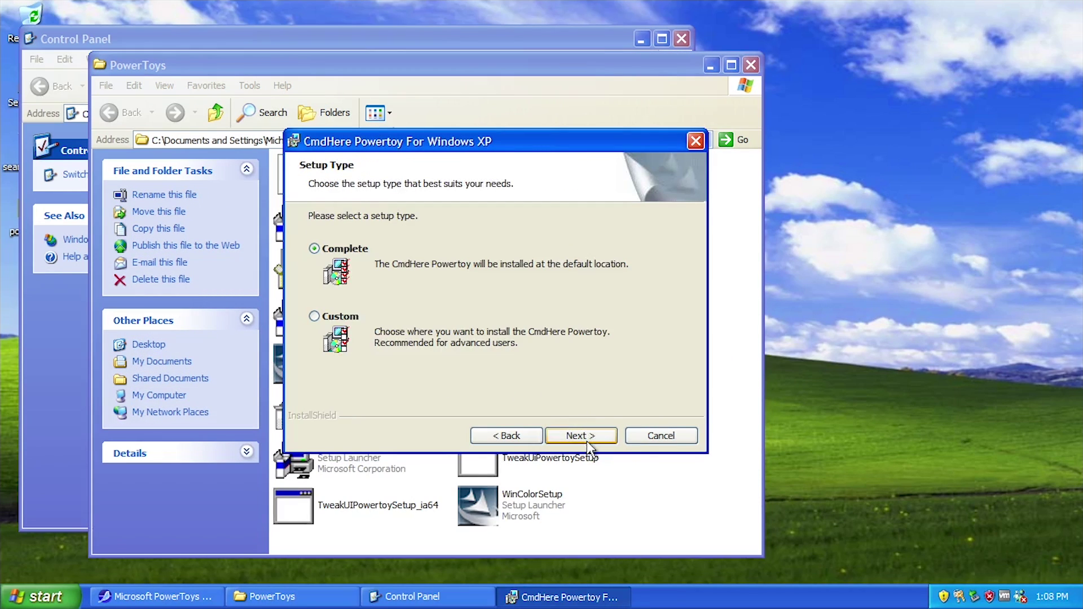
click(587, 441)
click(587, 441)
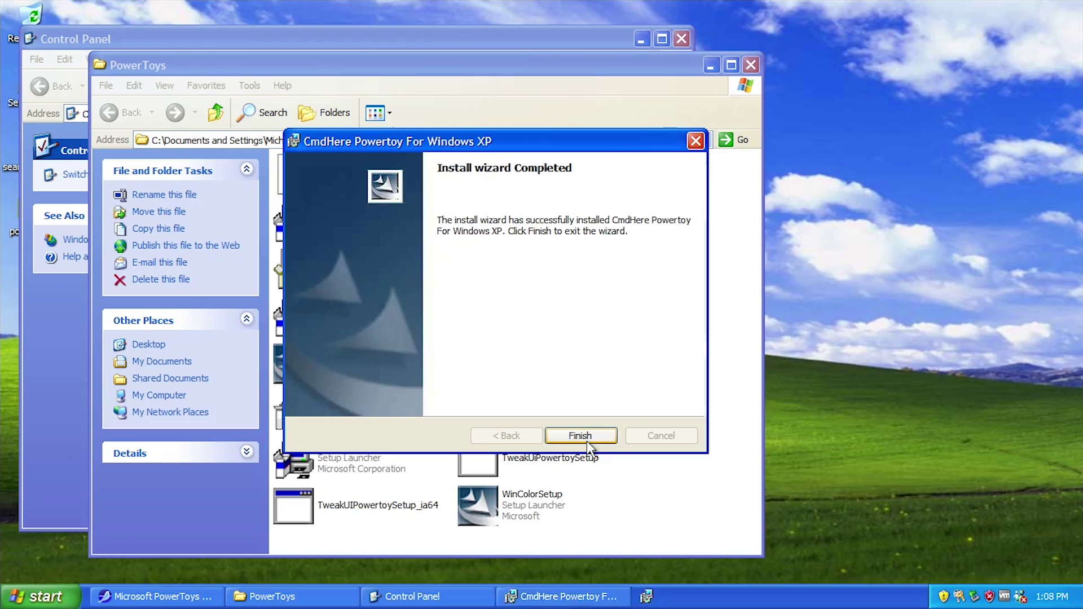
click(587, 441)
Move the Control Panel window aside and browse from the PowerToys folder to Local Disk (C:)
drag(239, 35, 447, 59)
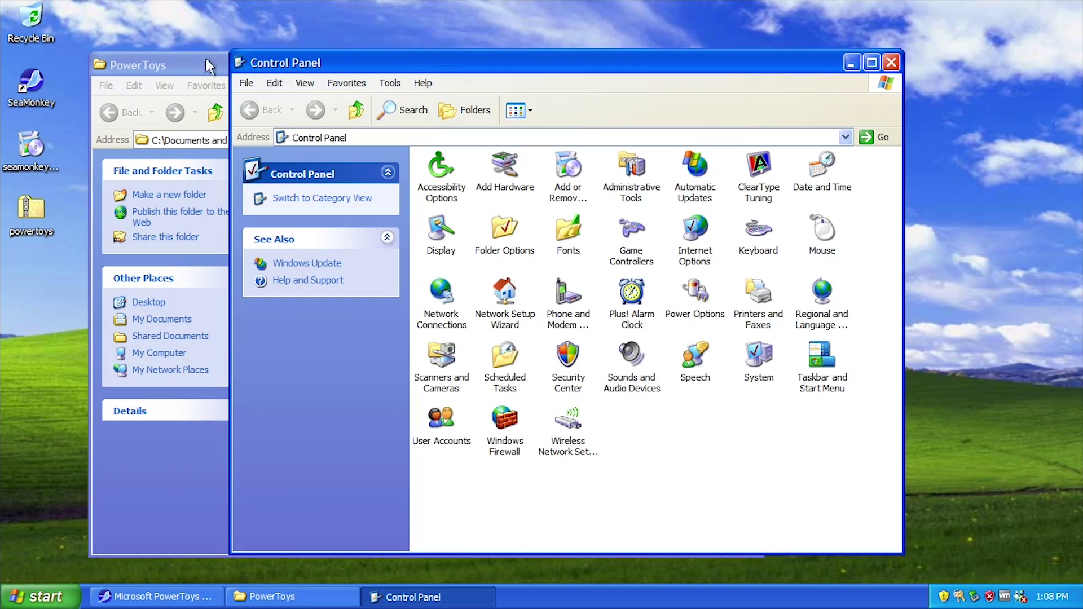
click(194, 66)
click(162, 357)
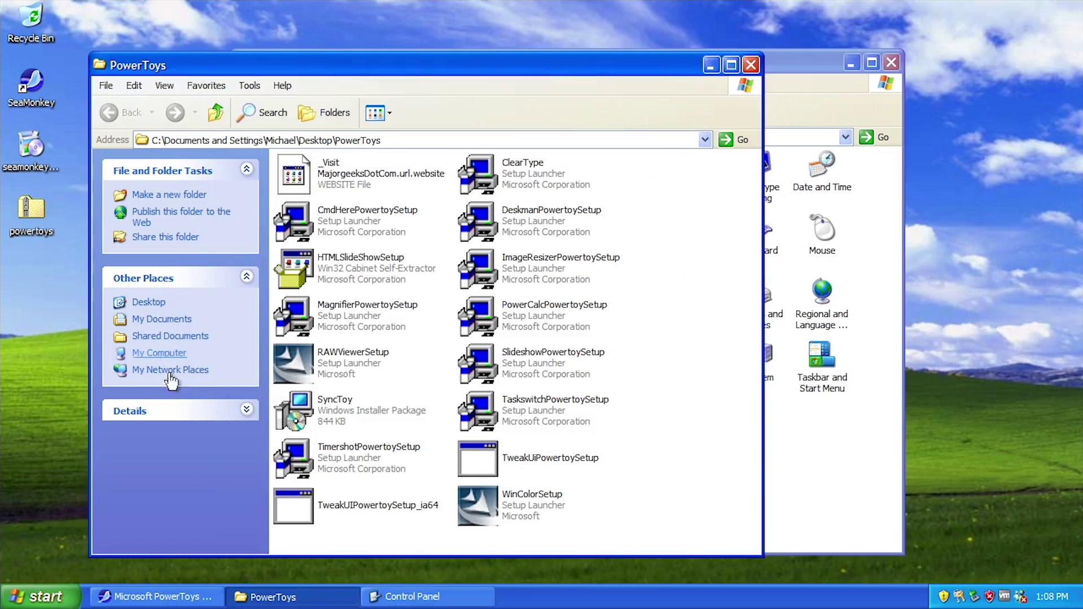
double_click(304, 282)
click(304, 275)
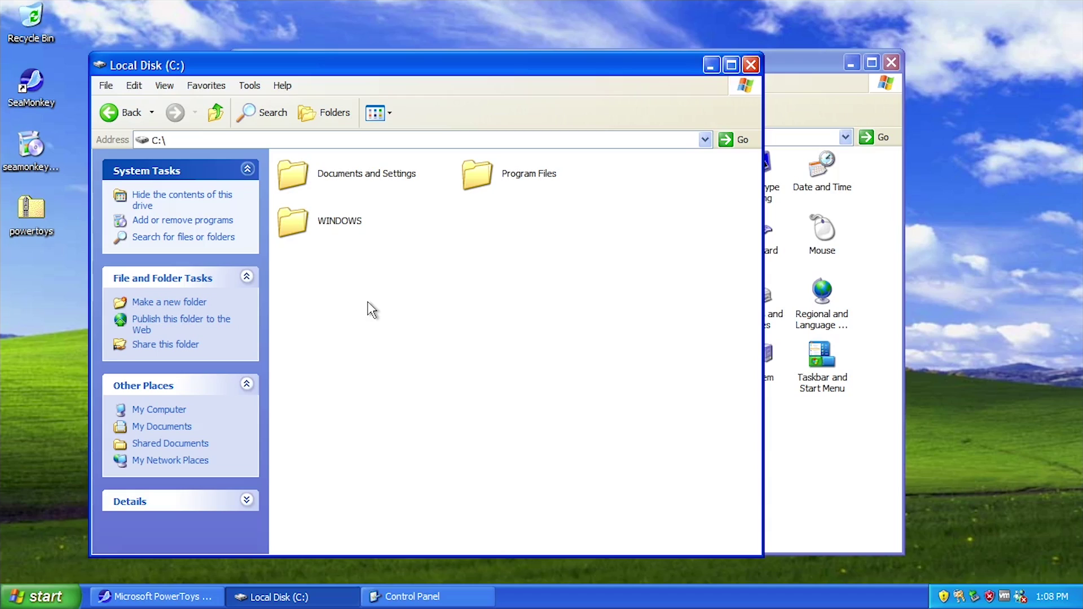
Open a command window for the WINDOWS folder with Open Command Window Here and reposition it
right_click(293, 226)
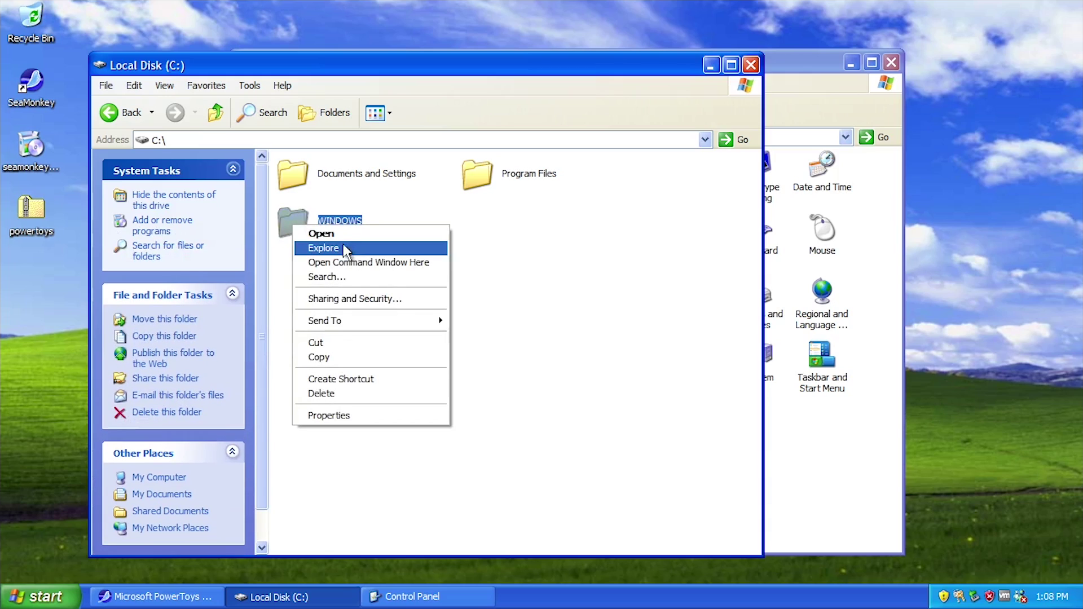
click(346, 262)
drag(216, 137, 344, 224)
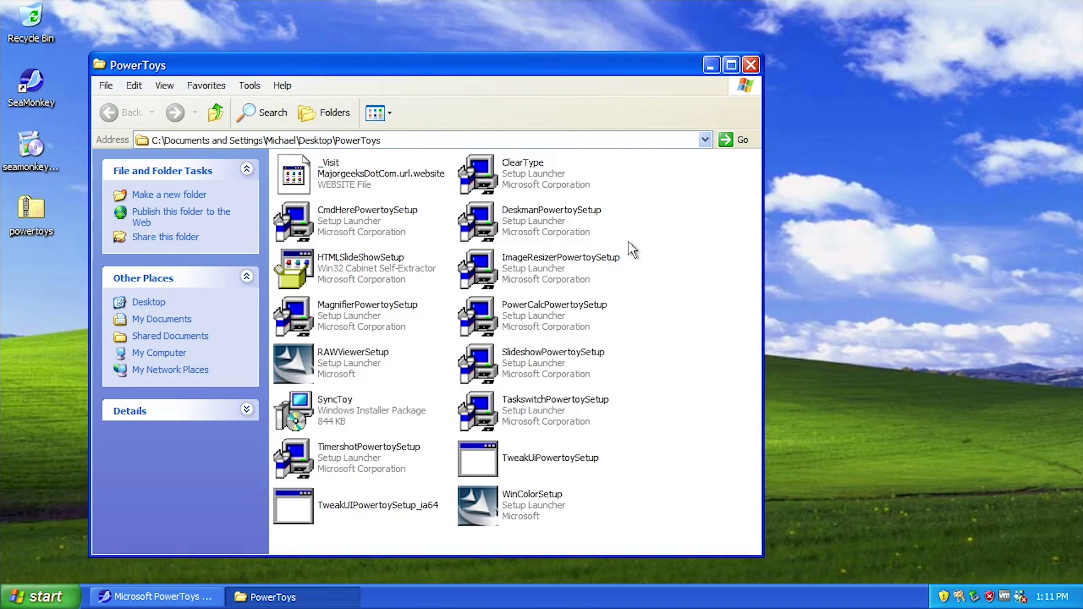
Install the Virtual Desktop Manager PowerToy with DeskmanPowertoySetup, accepting the license agreement and keeping the prefilled customer information
double_click(525, 239)
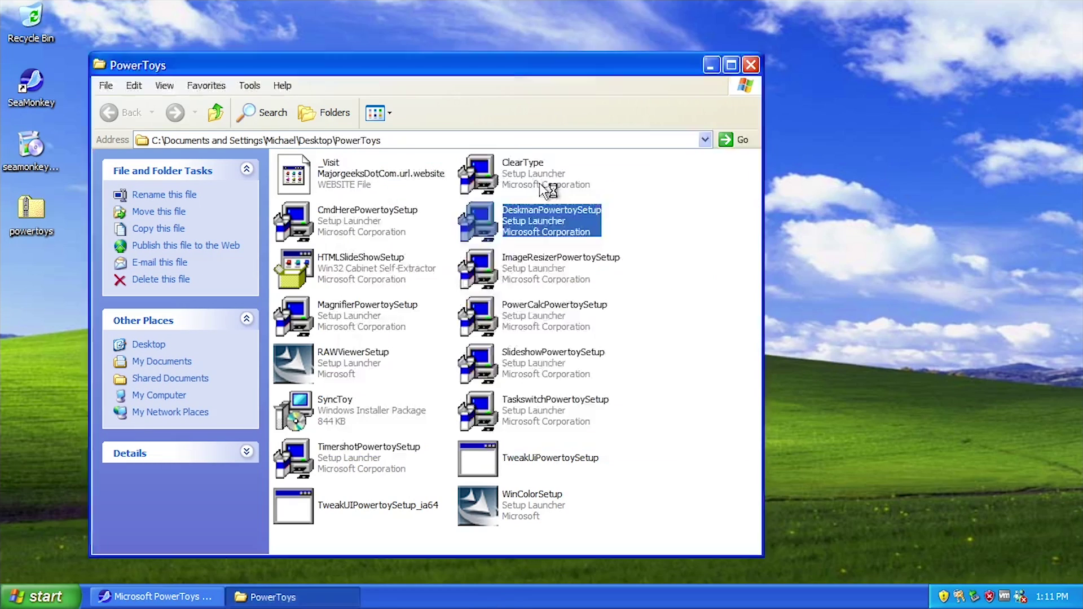
click(627, 437)
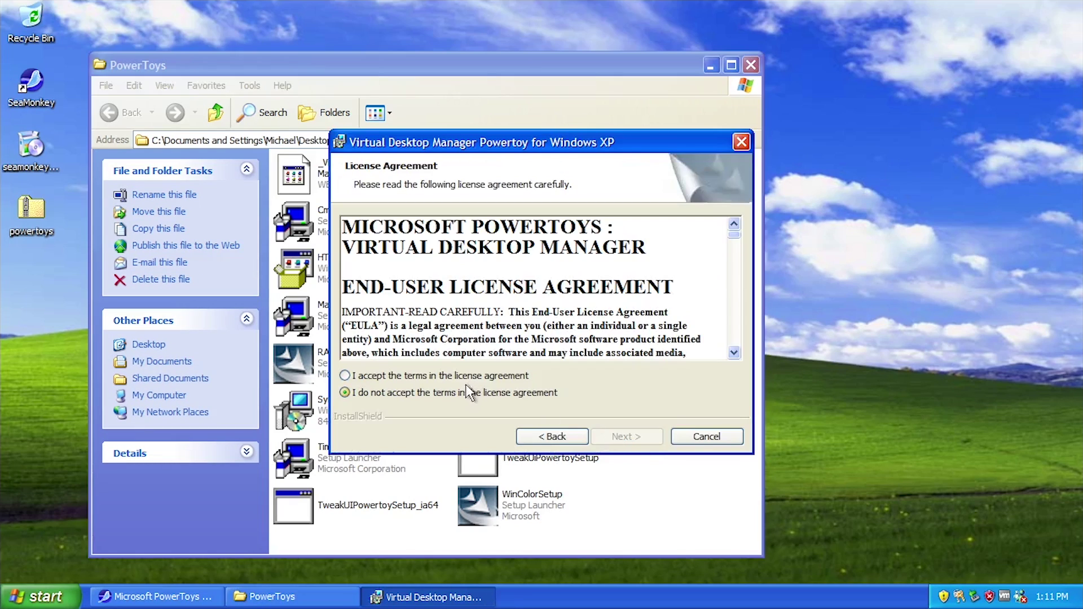
click(467, 377)
click(621, 435)
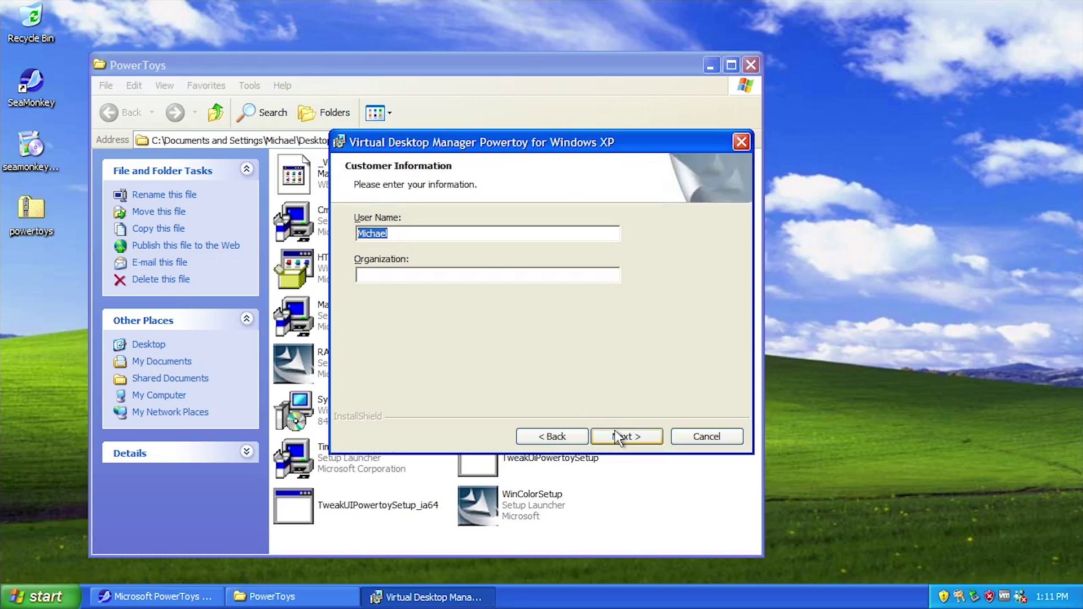
click(620, 436)
click(636, 434)
click(638, 430)
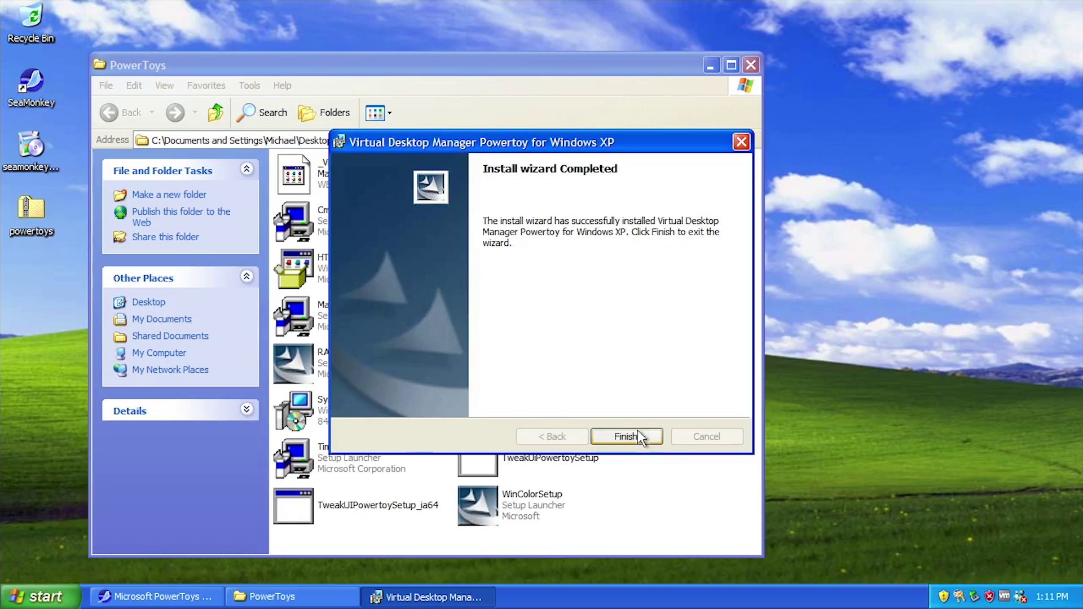
click(637, 430)
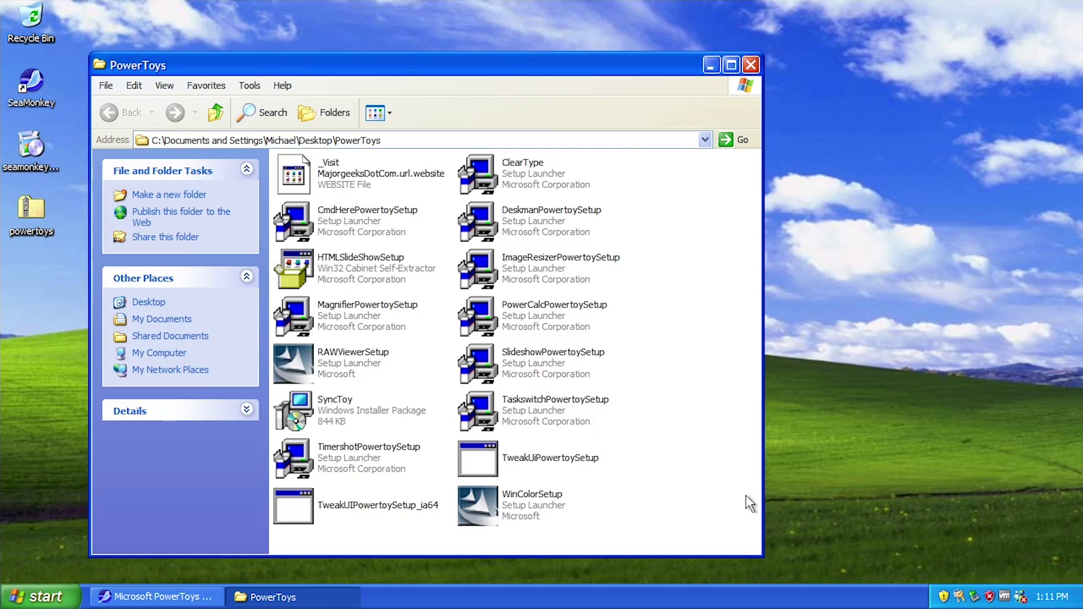
Add the Desktop Manager toolbar to the taskbar
right_click(724, 601)
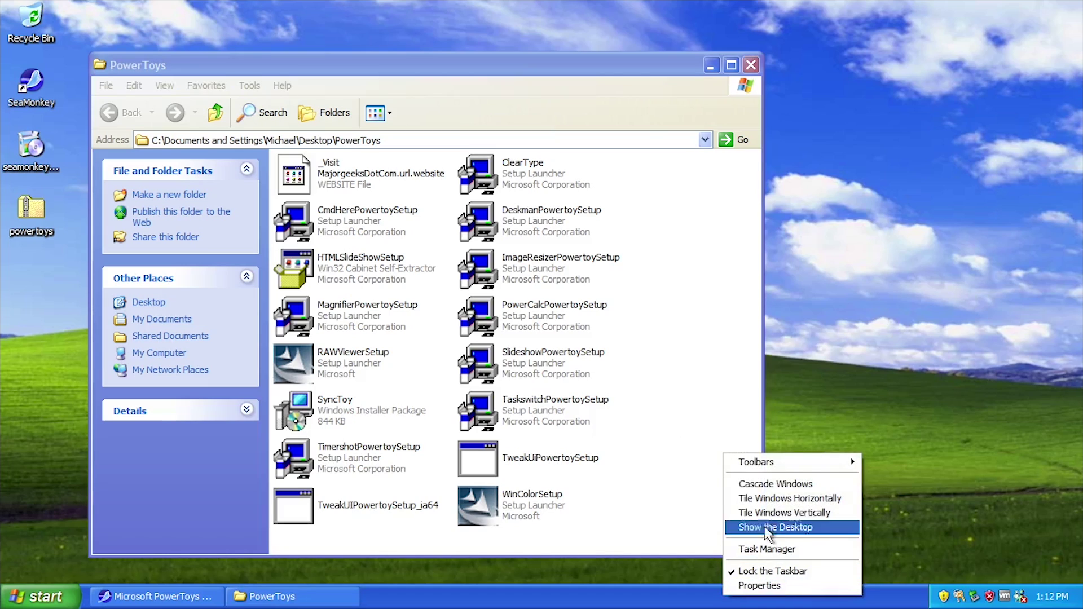
mouse_move(744, 468)
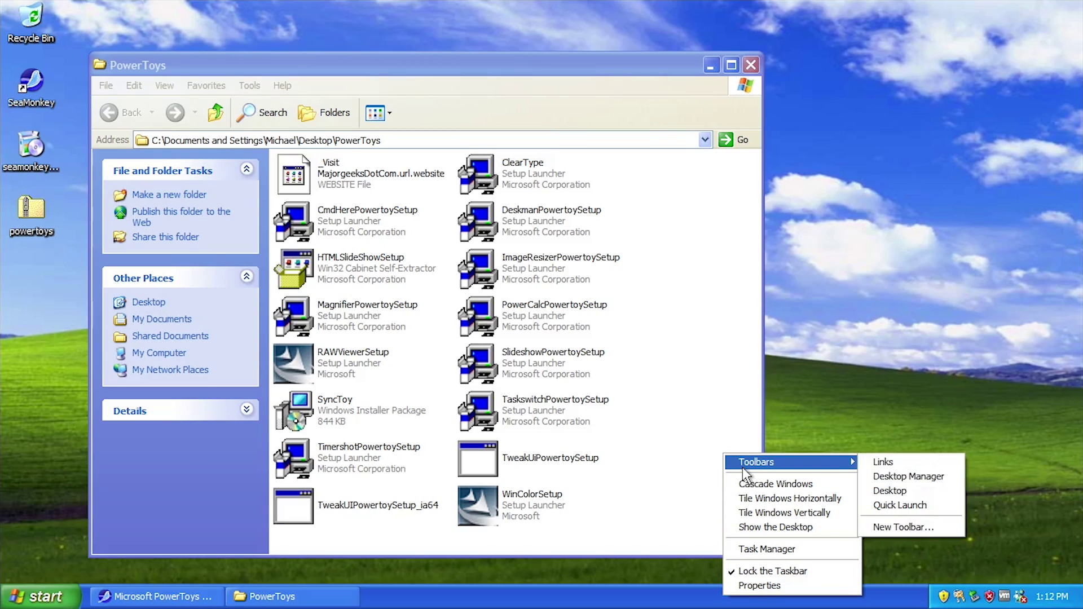
click(935, 484)
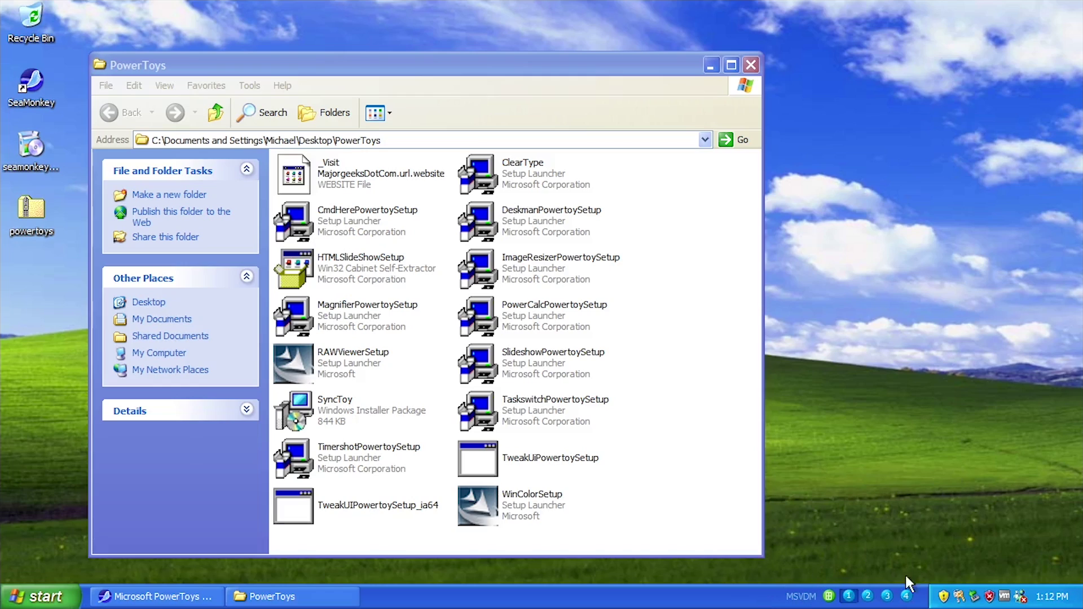
Open the powertoys zip archive on virtual desktop 2 and return to virtual desktop 1
click(867, 597)
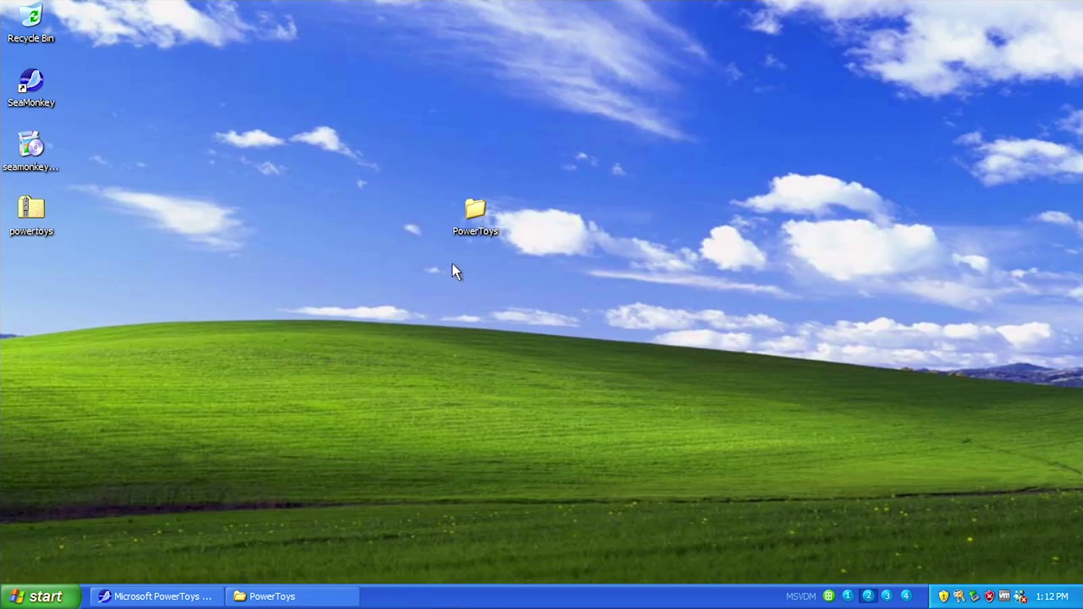
double_click(28, 206)
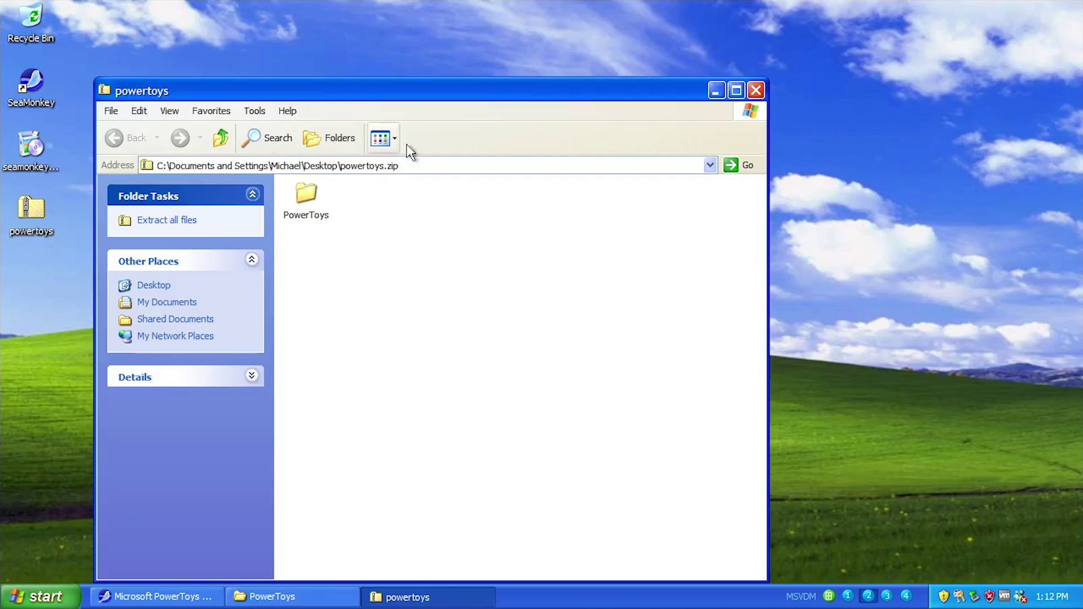
click(847, 596)
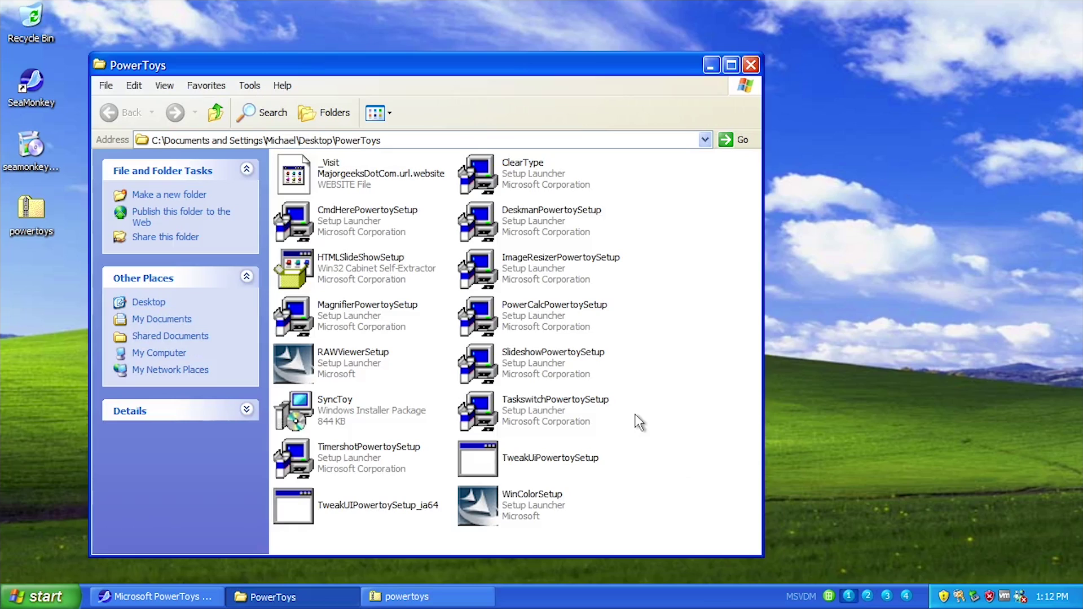
Preview all the virtual desktops and try switching between them from both the preview and the desktop manager
click(829, 597)
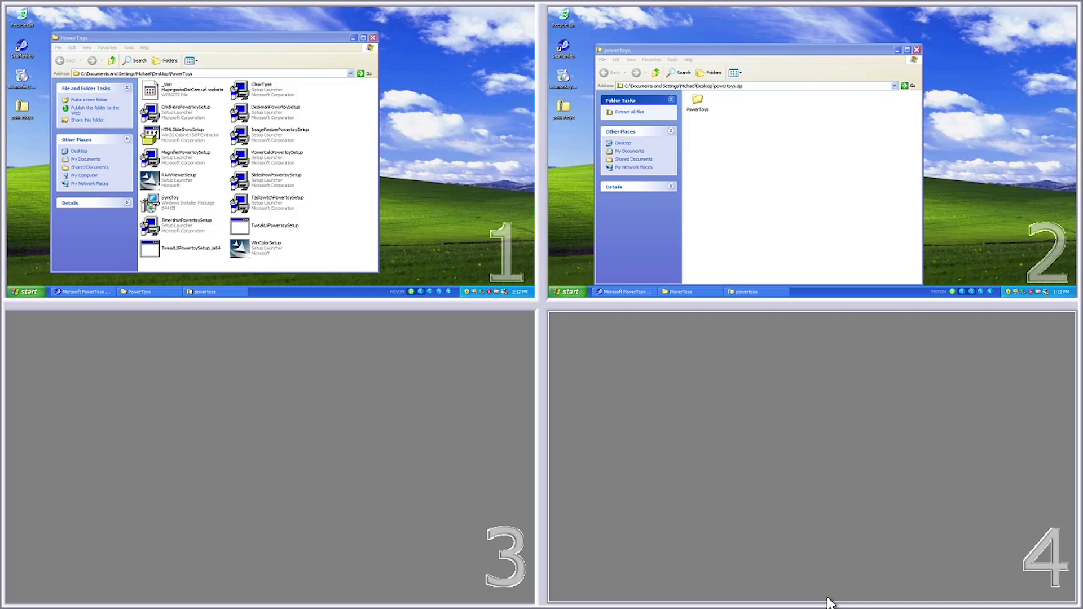
click(829, 602)
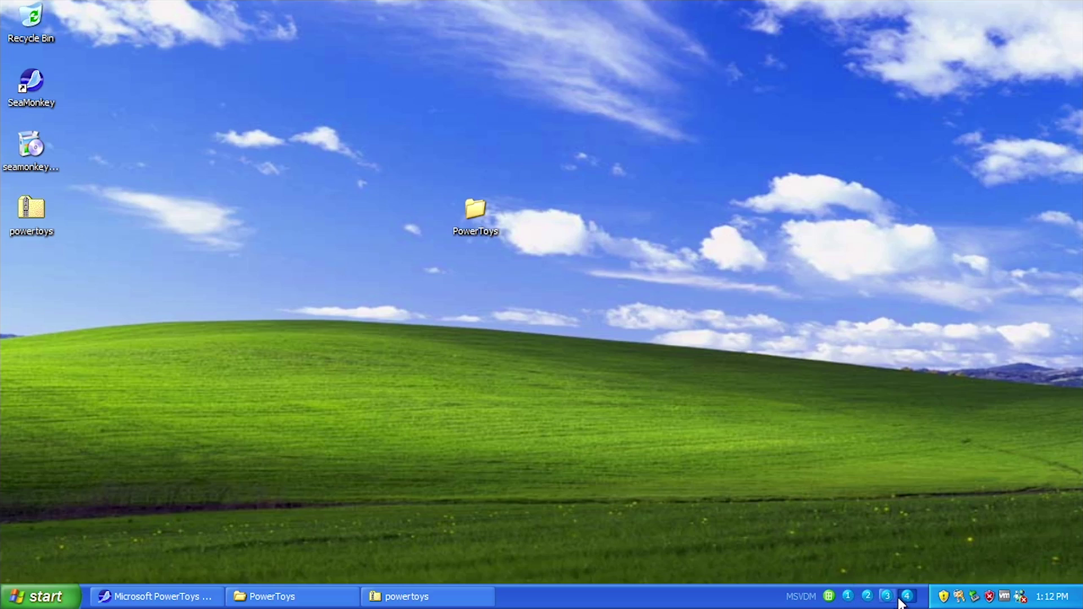
click(830, 598)
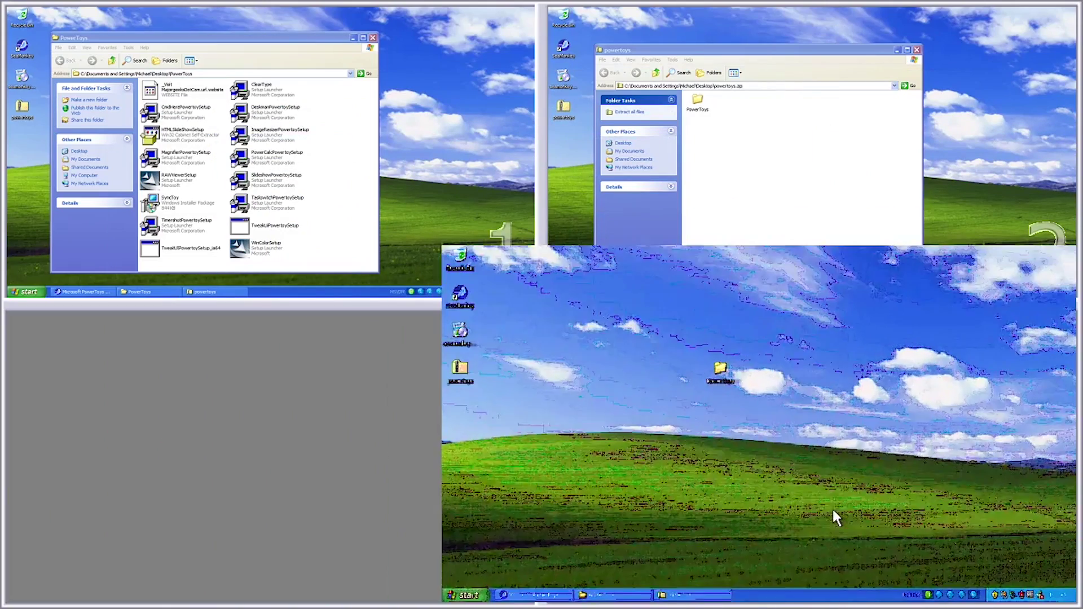
click(833, 510)
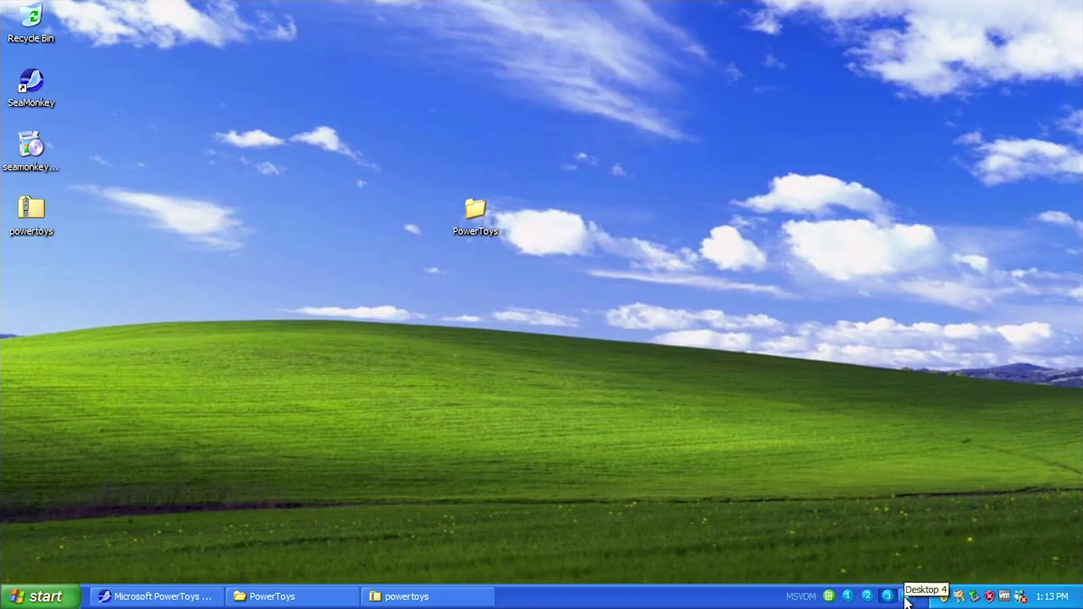
click(888, 597)
click(850, 597)
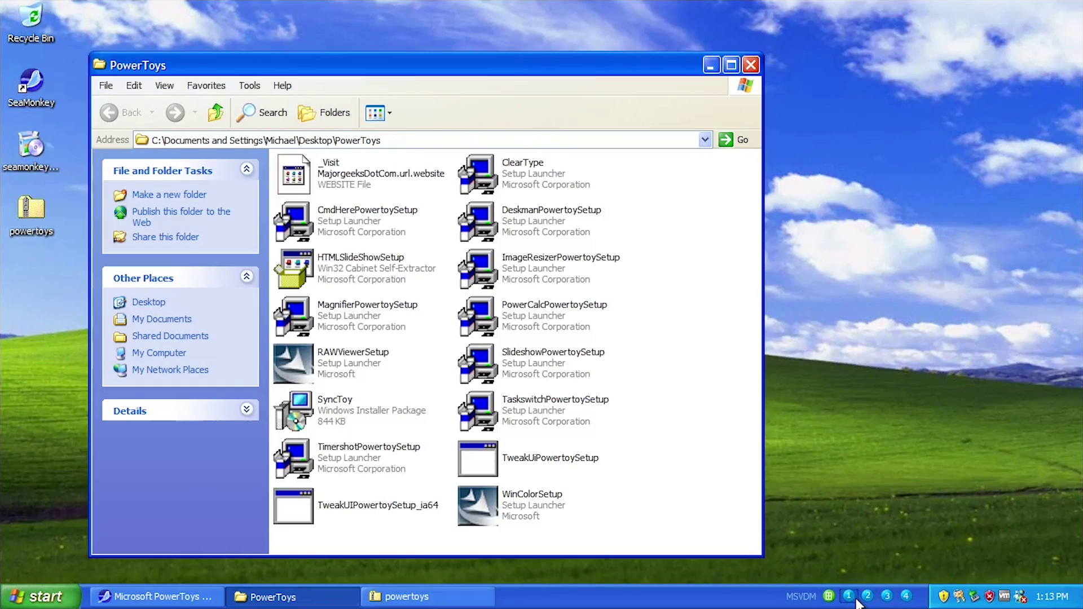
click(829, 596)
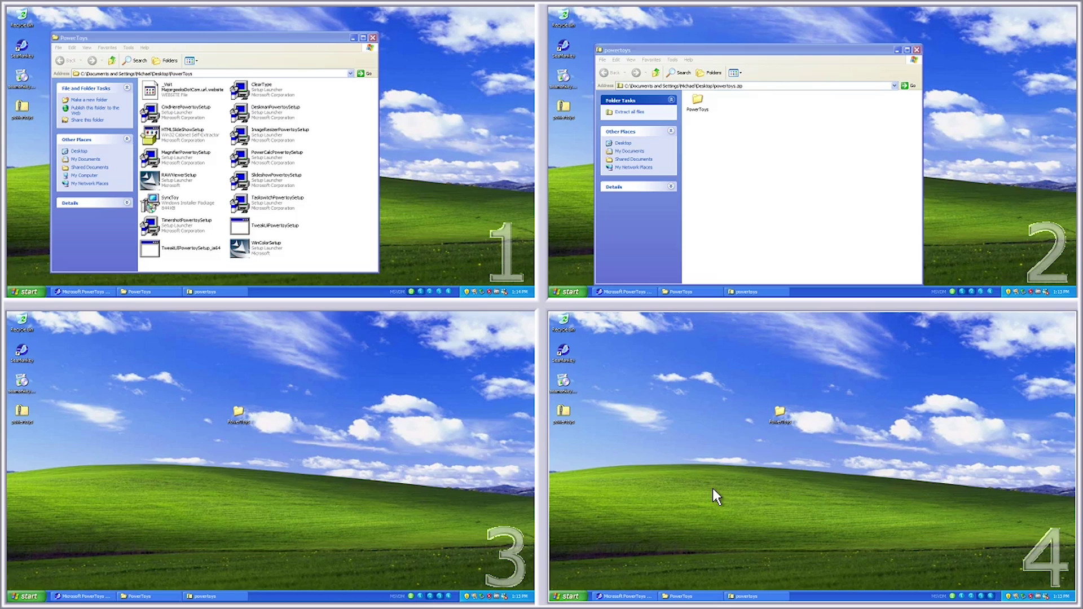
click(429, 215)
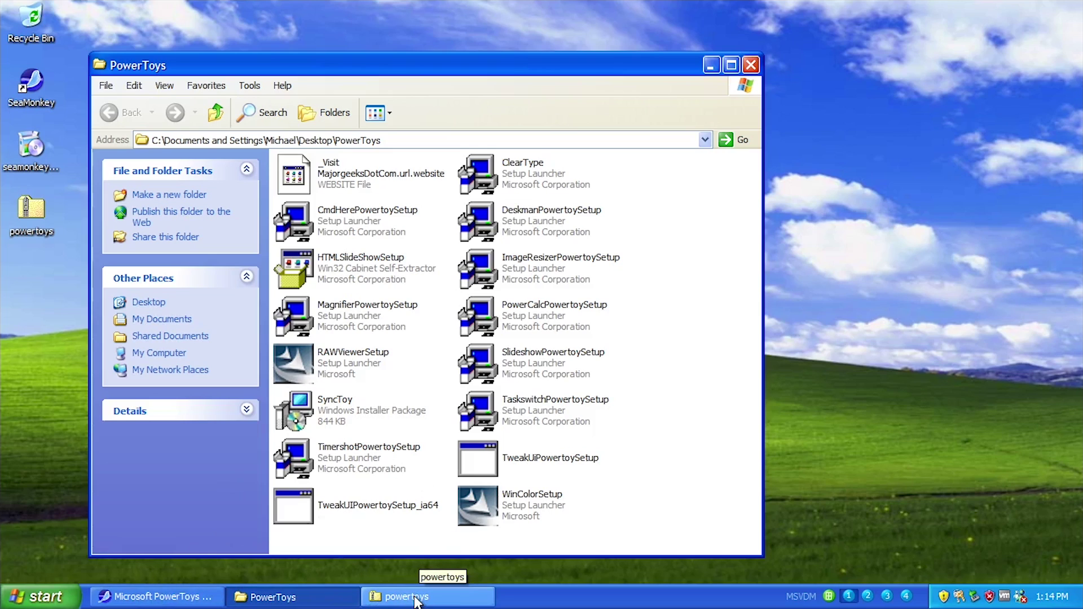
click(905, 597)
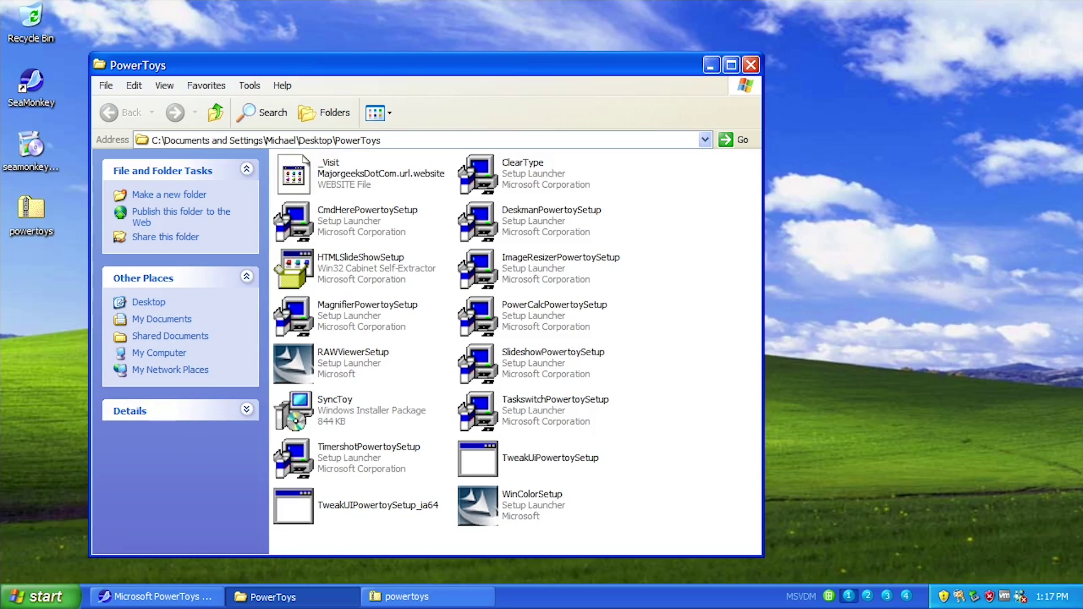
Install the HTML Slideshow Powertoy with HTMLSlideShowSetup, accepting the license agreement and keeping the prefilled customer information
double_click(398, 269)
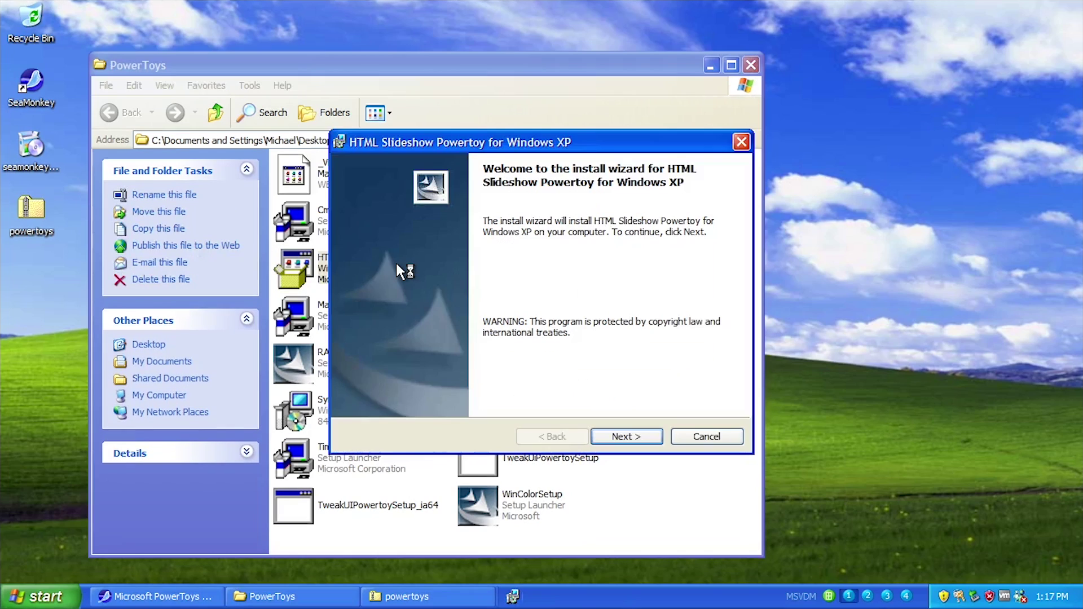
click(627, 438)
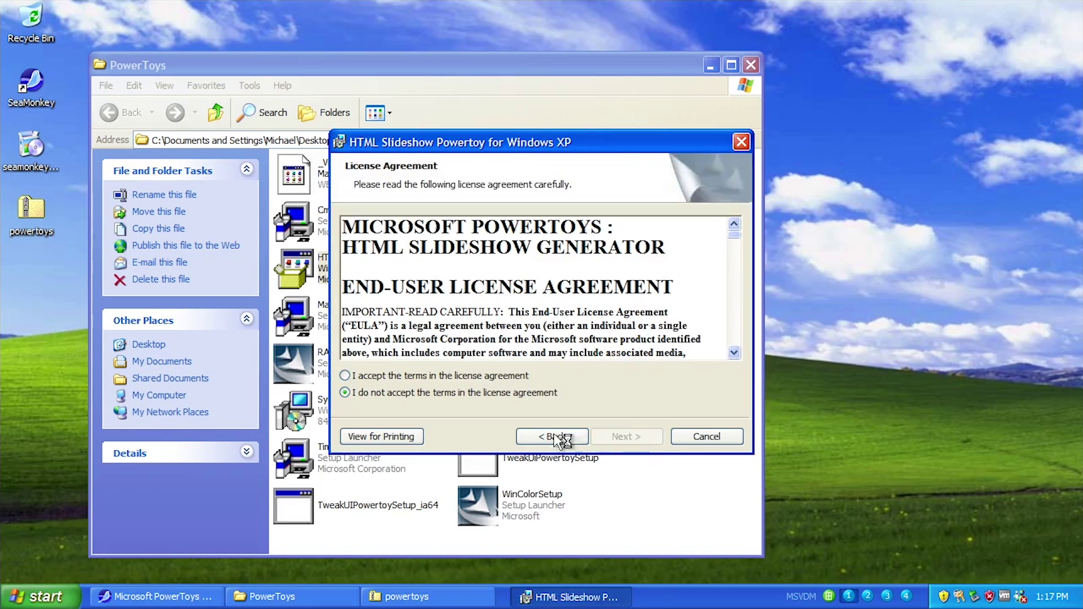
click(389, 377)
click(621, 437)
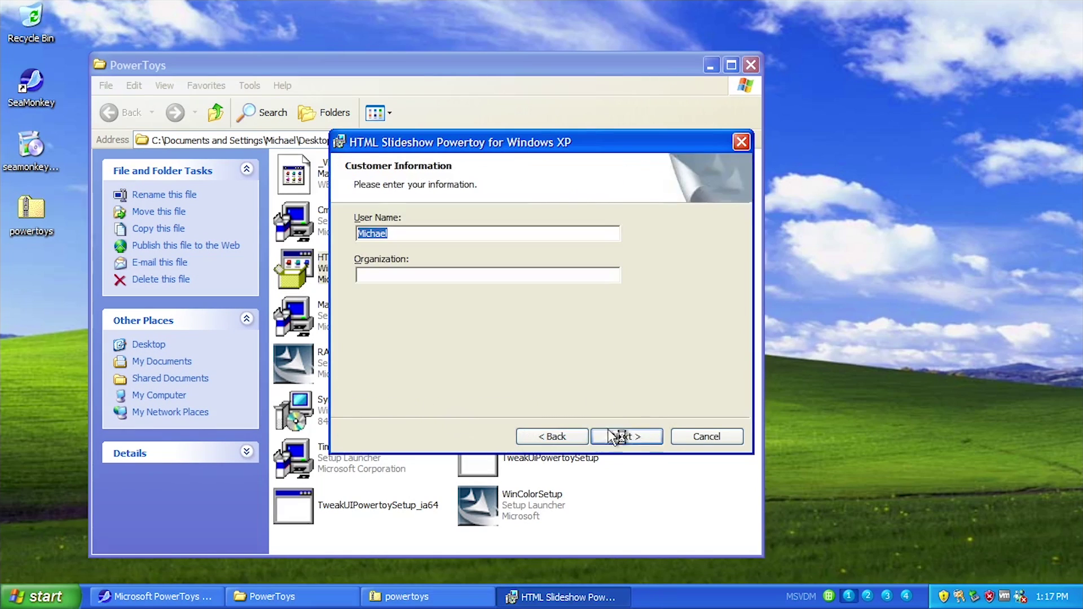
click(621, 436)
click(620, 437)
click(620, 437)
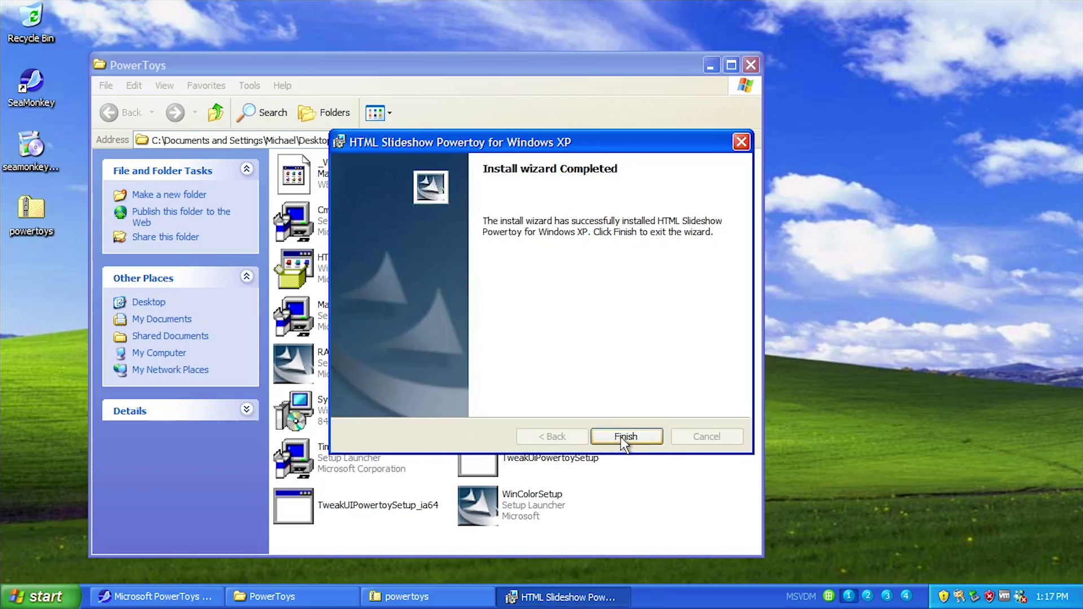
click(620, 437)
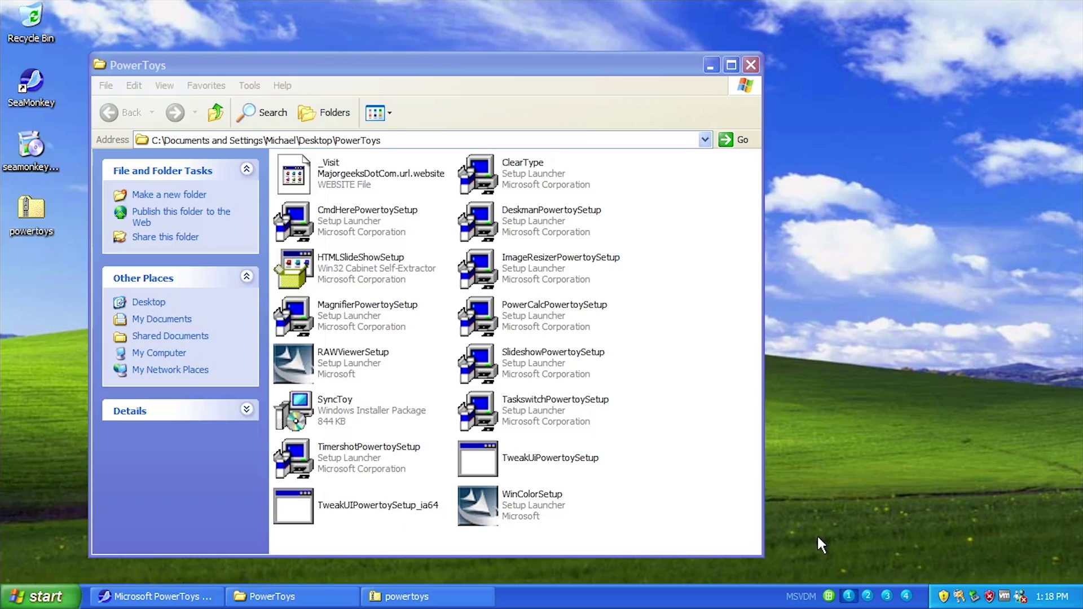
Launch the Slide Show Wizard from the Powertoys for Windows XP programs and continue past its welcome page
click(43, 597)
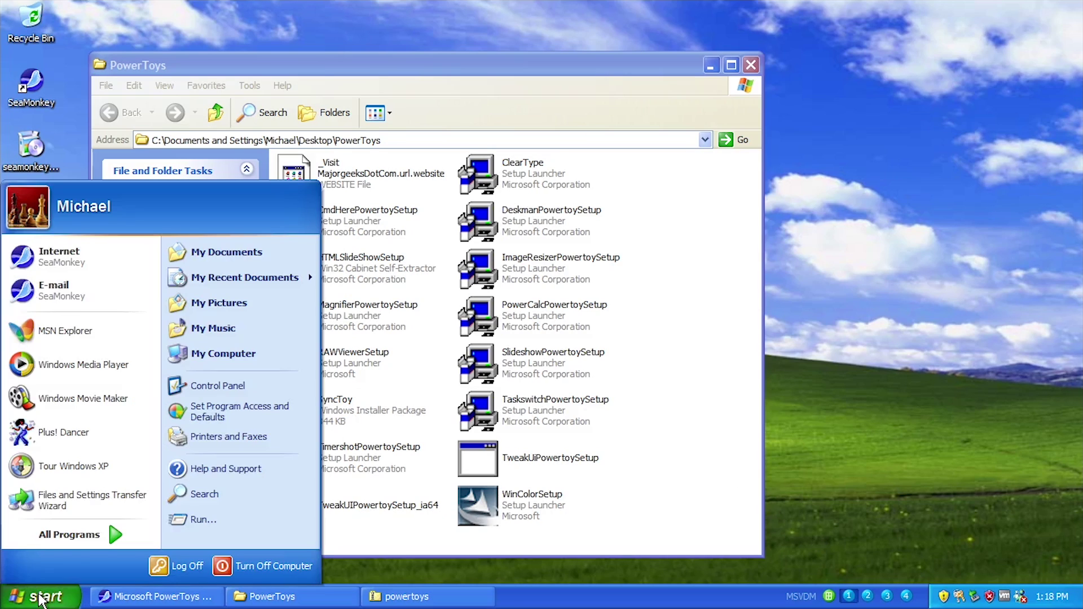
mouse_move(56, 542)
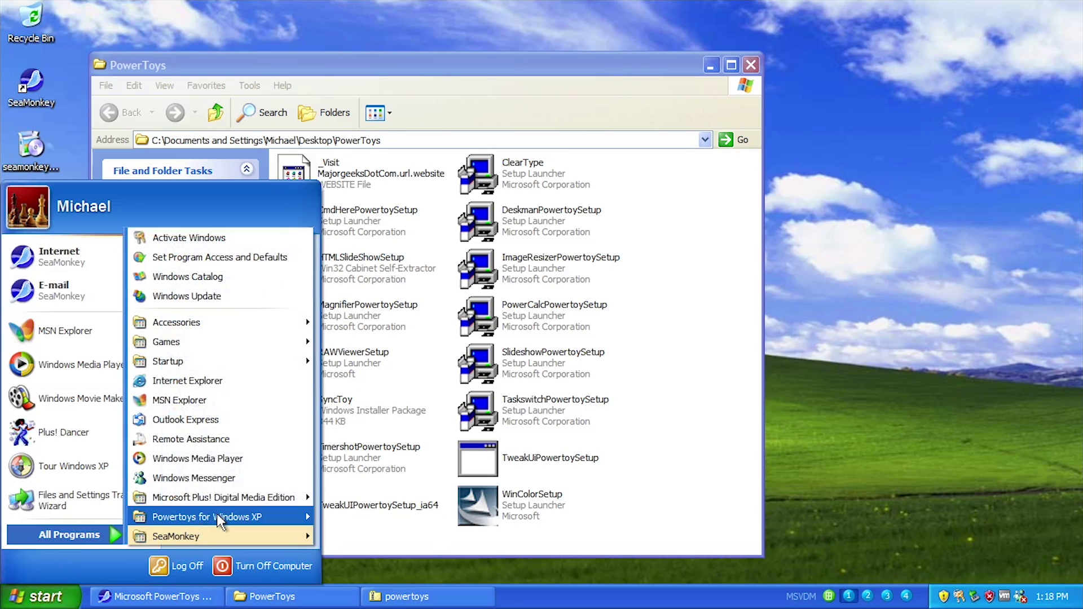
mouse_move(219, 516)
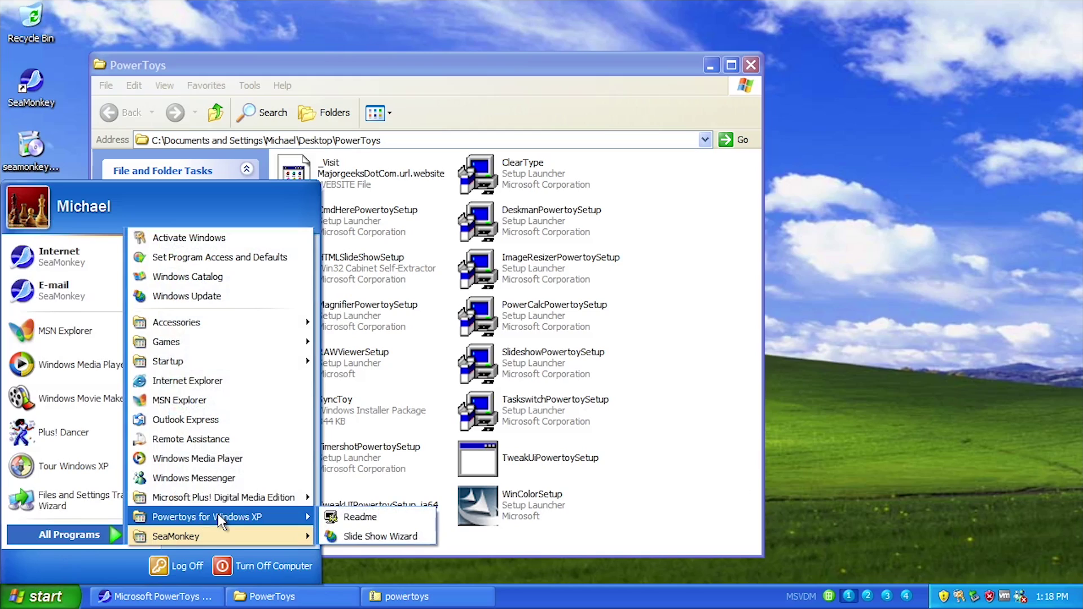
click(358, 537)
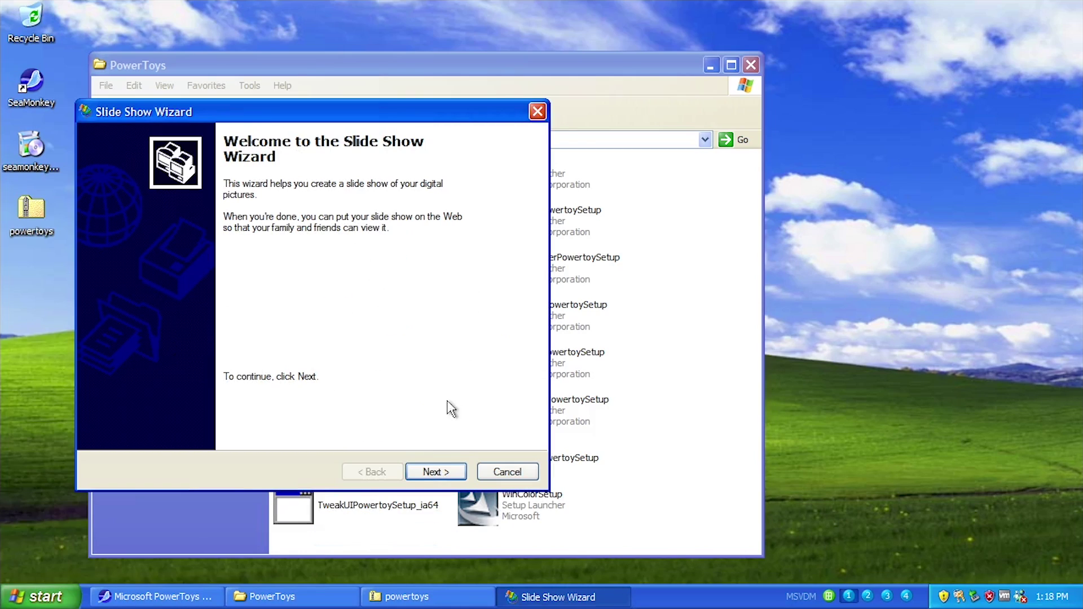
click(428, 471)
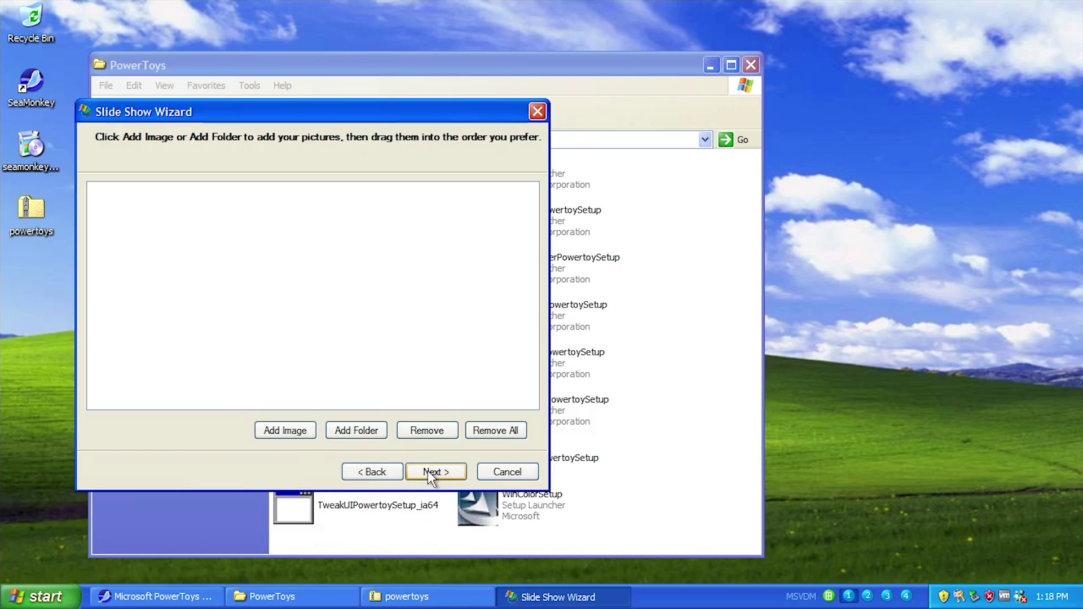
Add the Blue hills, Sunset, Water lilies and Winter images from Sample Pictures and proceed to the slide show options
click(283, 429)
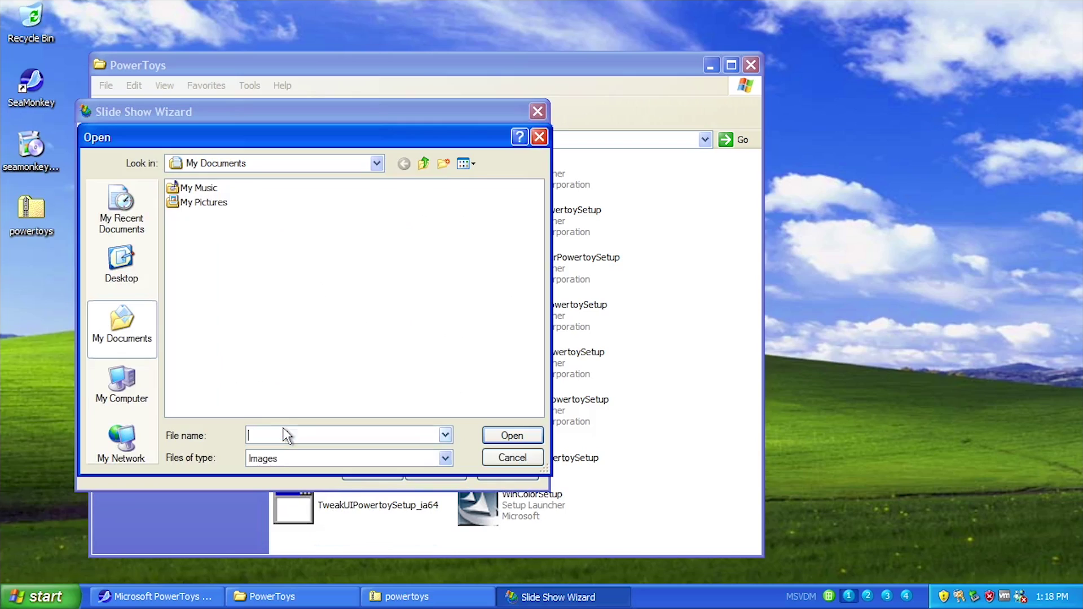
double_click(206, 204)
double_click(220, 237)
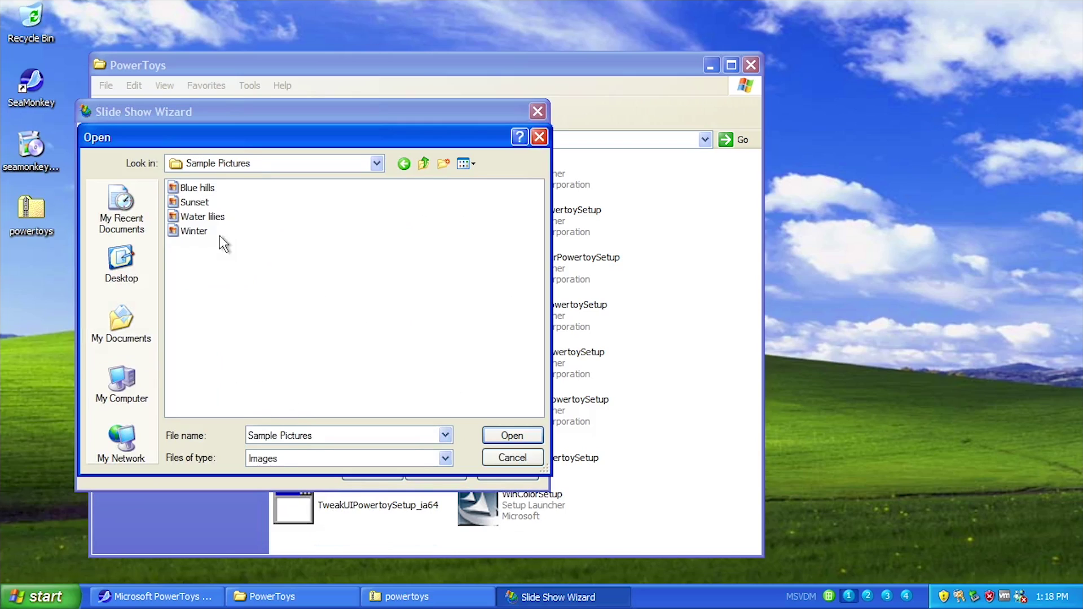
drag(210, 266, 185, 183)
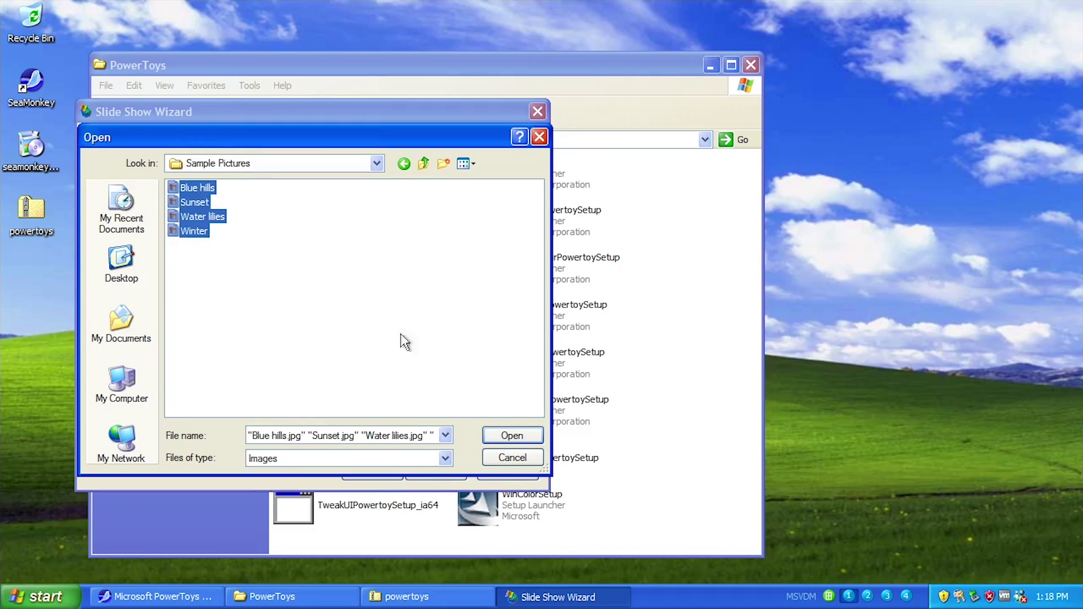
click(493, 436)
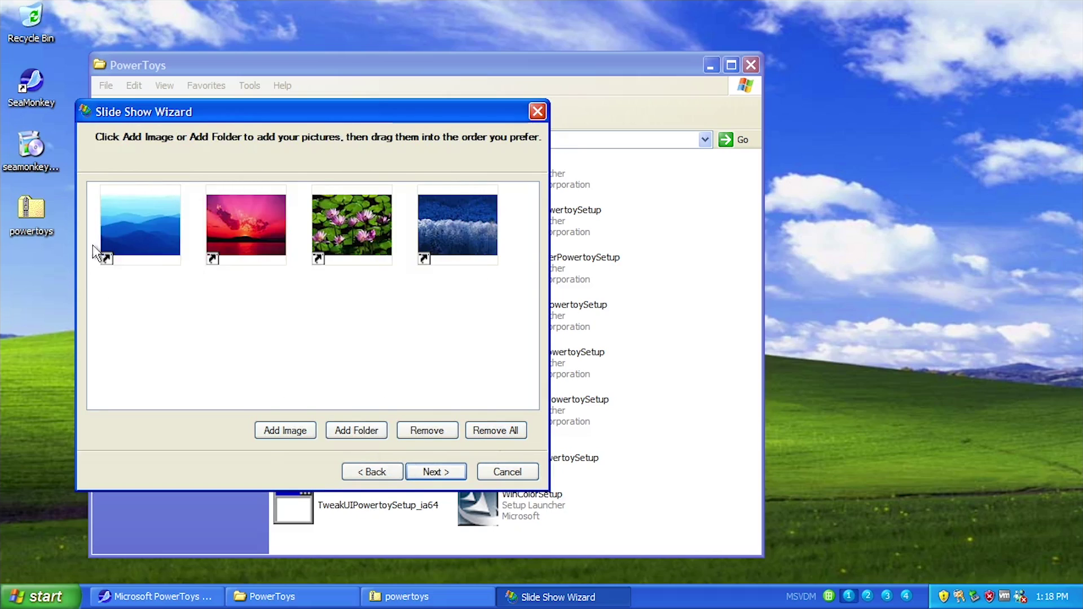
click(435, 471)
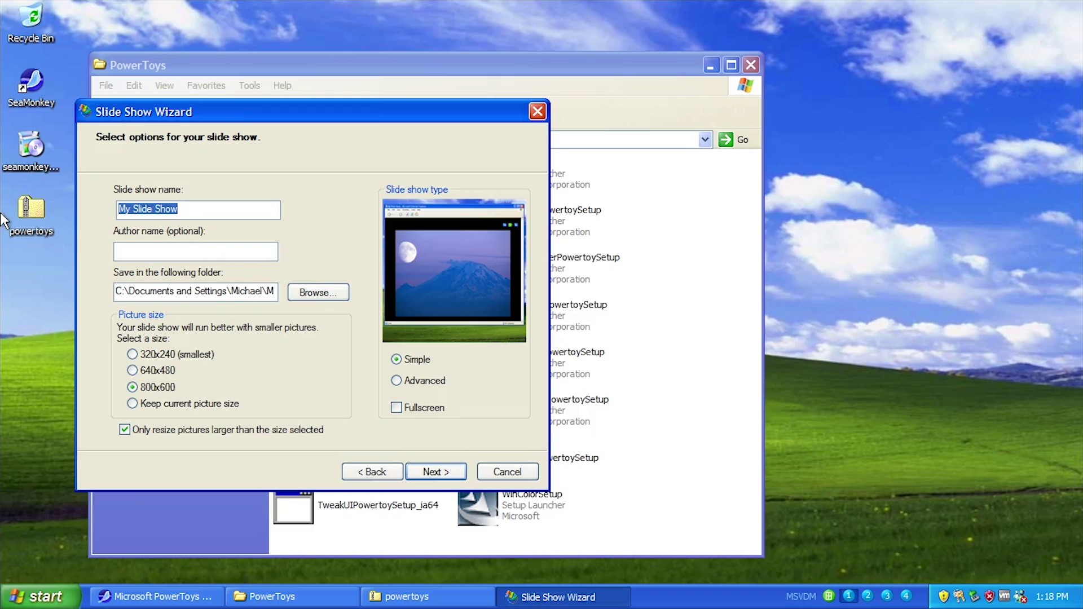
Name the slide show My Awesome Slide Show and fill in the author's name
text(My Awe)
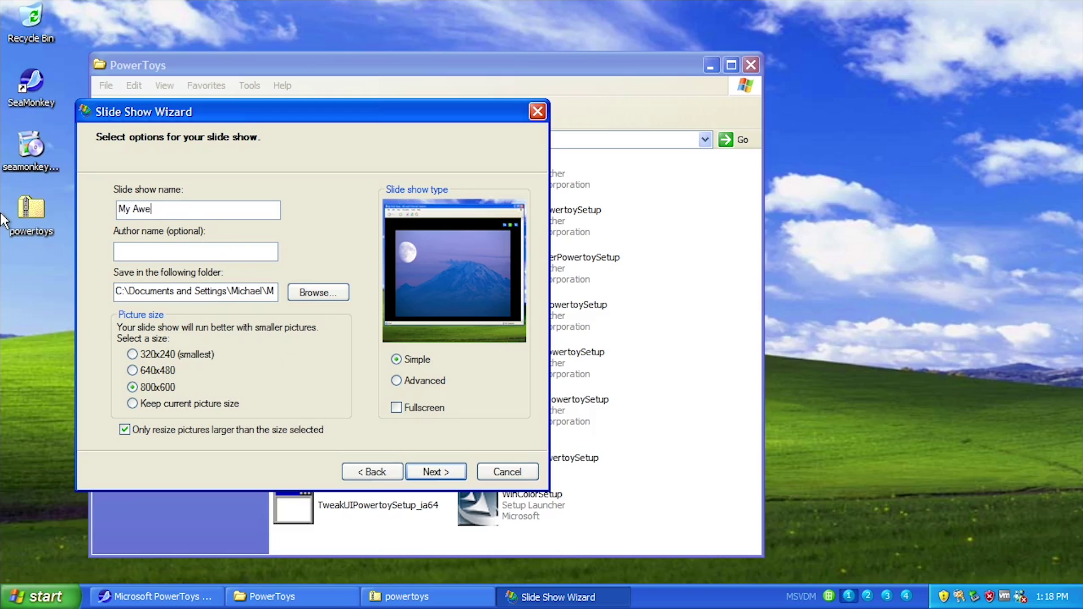
text(some Slide Show)
text(Michael)
key(Tab)
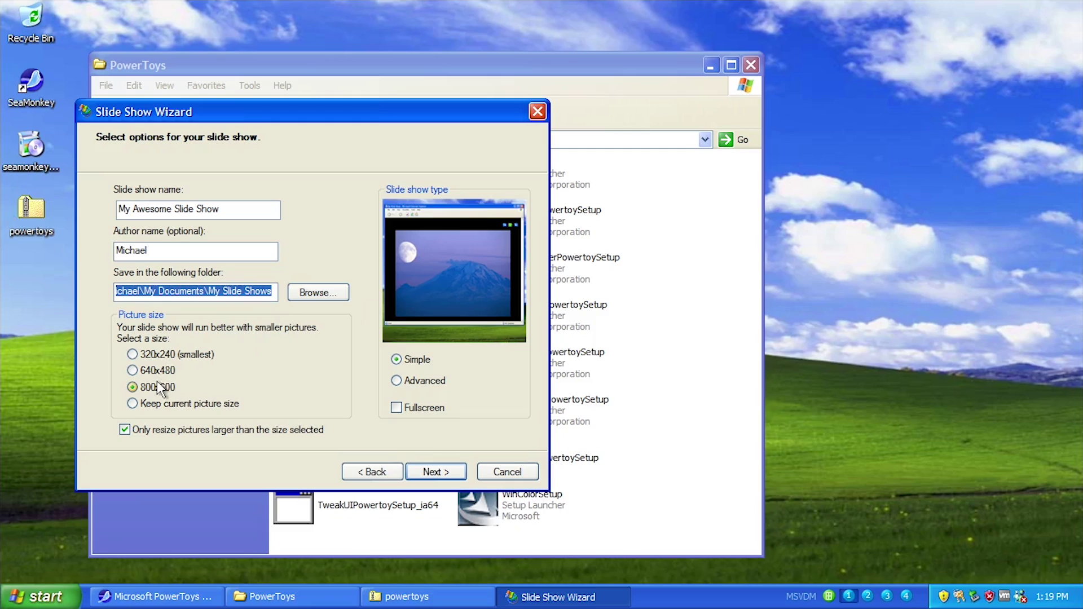
Try the different picture sizes and settle on keeping the current picture size
click(145, 354)
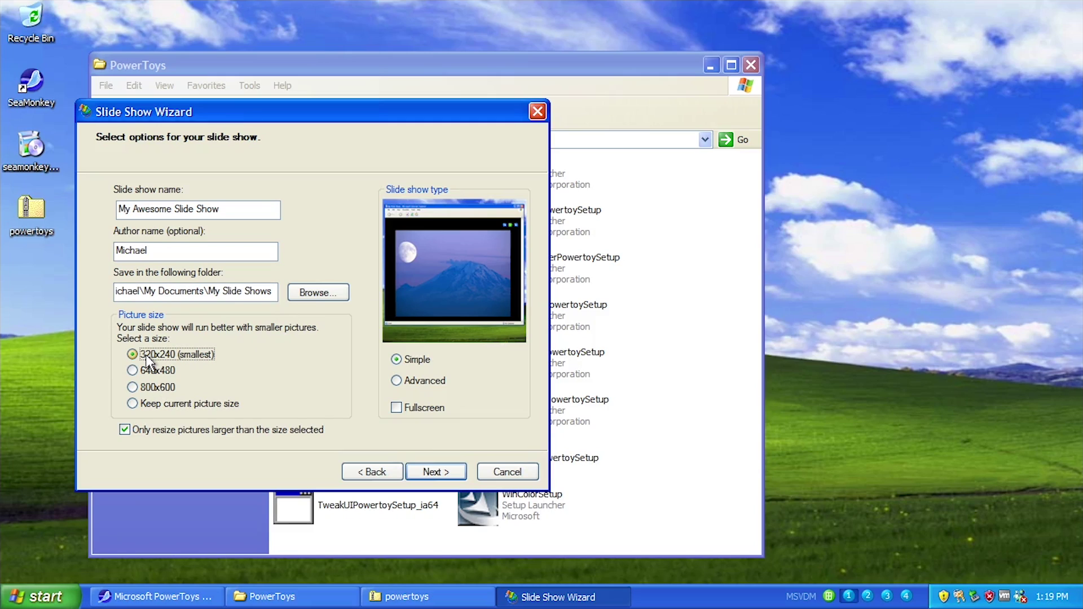
click(180, 407)
click(149, 371)
click(151, 403)
Choose the Advanced slide show type without fullscreen and generate the slide show, agreeing to create the missing save folder
click(423, 382)
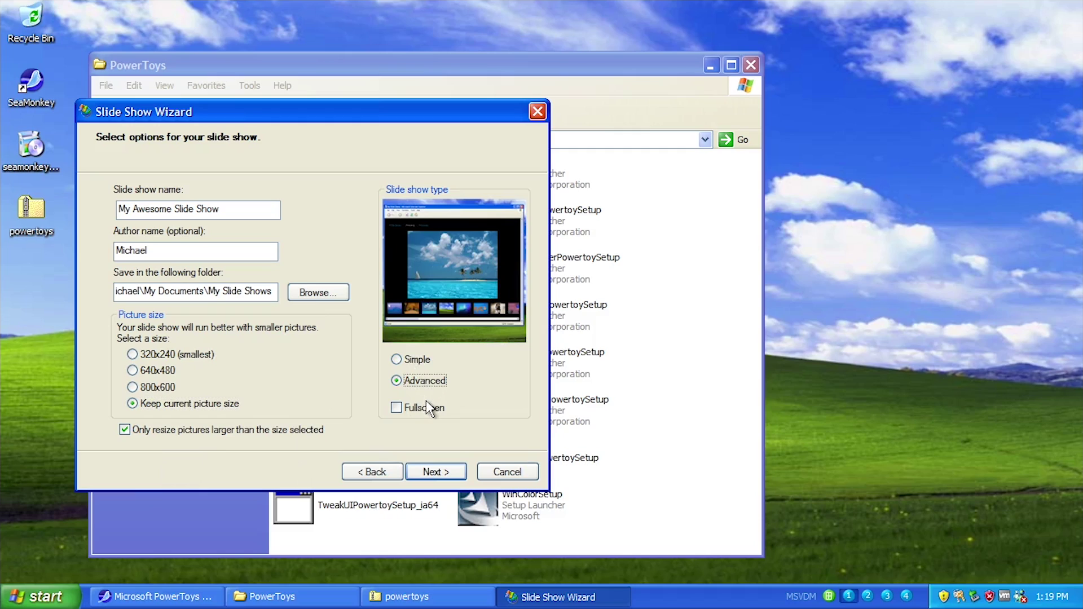
click(419, 408)
click(418, 408)
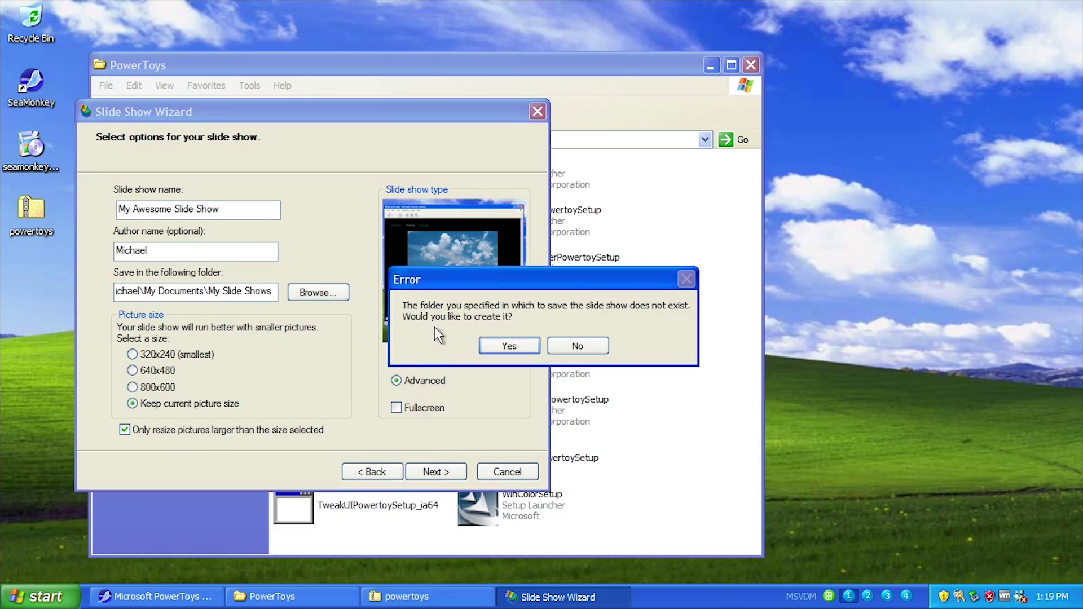
click(486, 347)
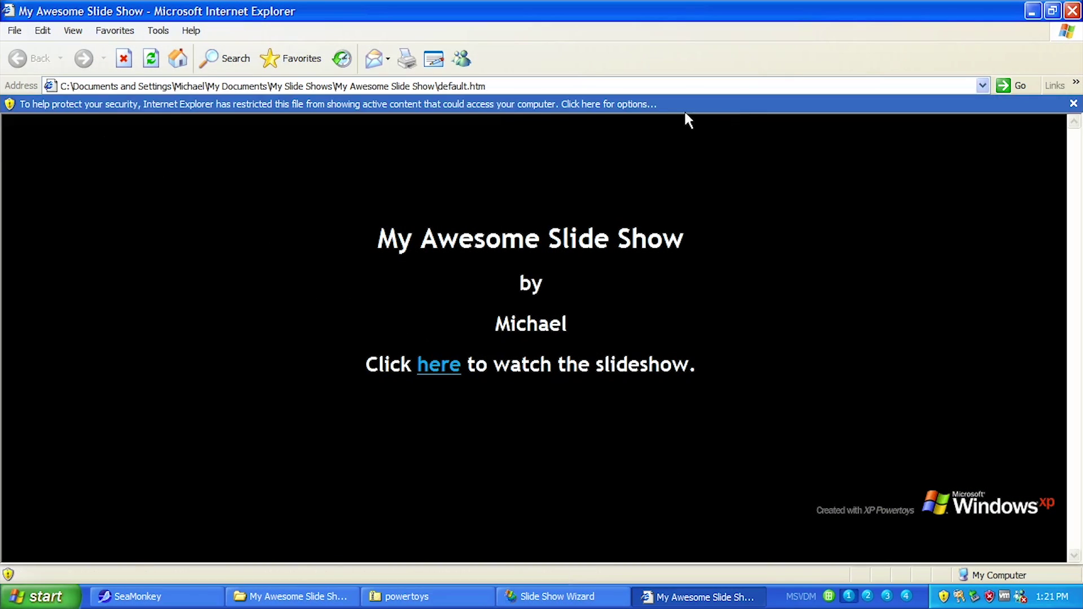
Allow the blocked active content on the My Awesome Slide Show page and start watching the slide show
click(443, 108)
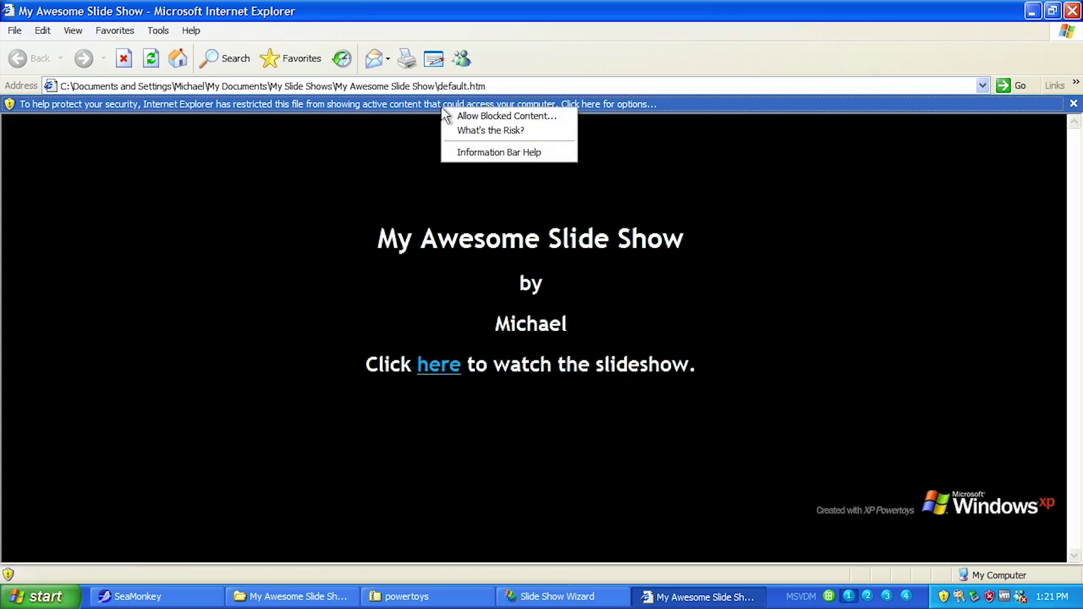
click(483, 116)
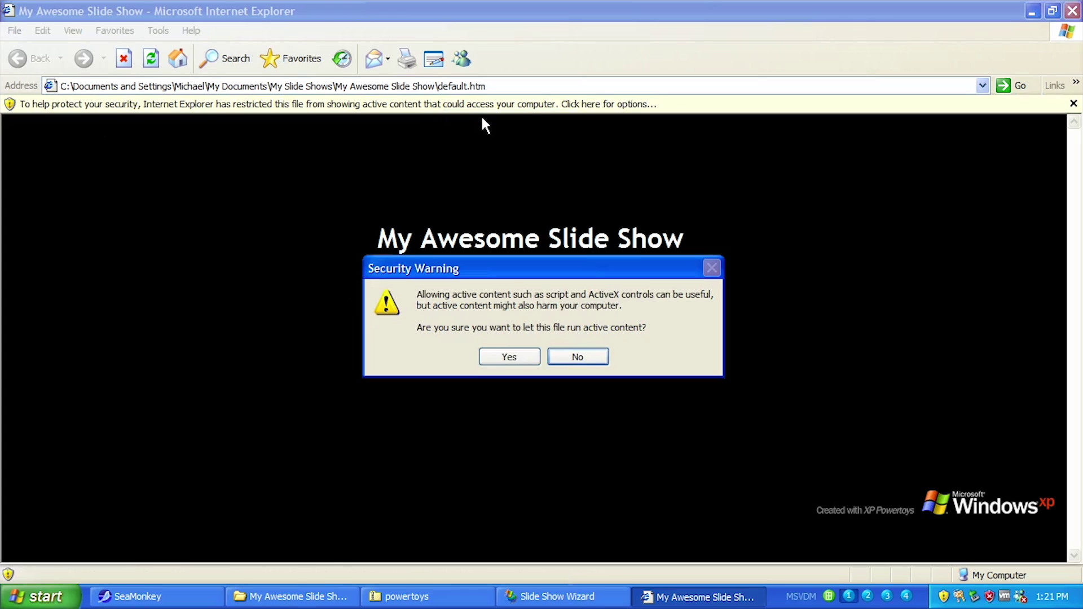
click(500, 361)
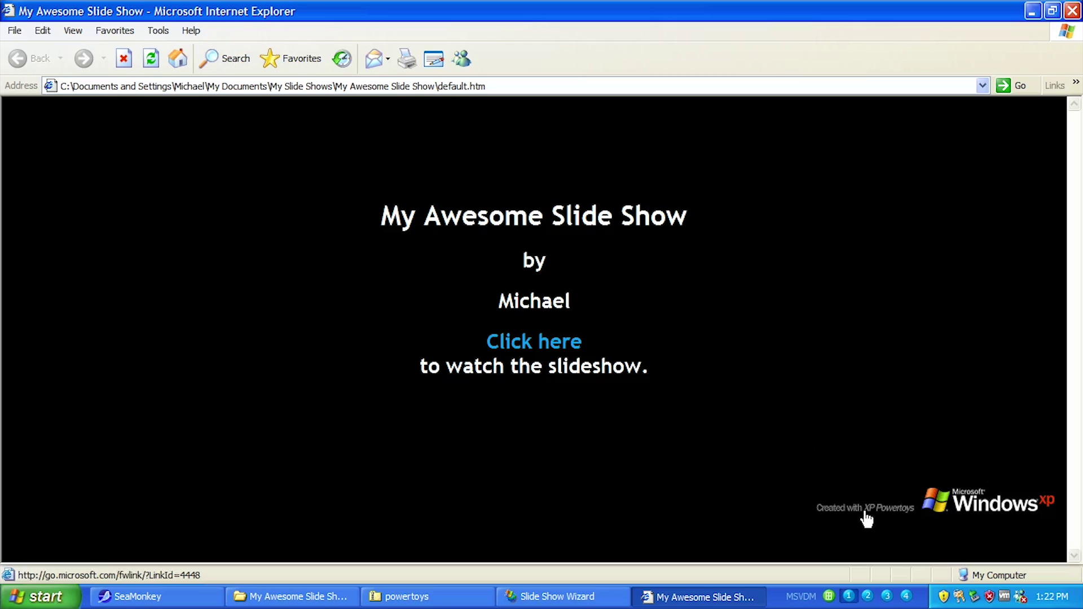
click(534, 348)
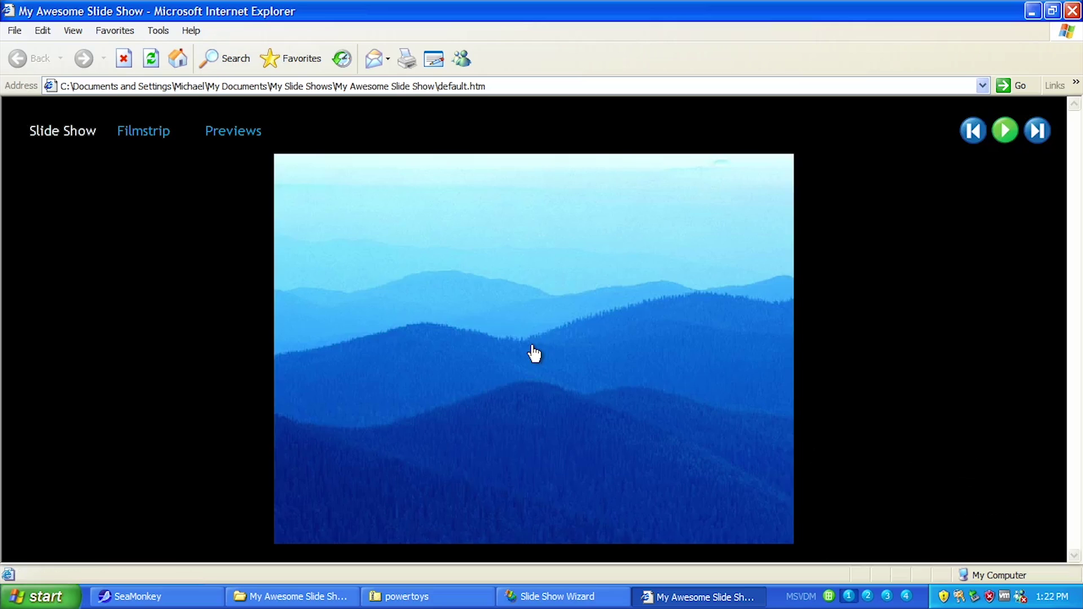
Skip forward two pictures from Blue hills in the slide show and start automatic playback
mouse_move(535, 354)
click(1037, 136)
click(1038, 136)
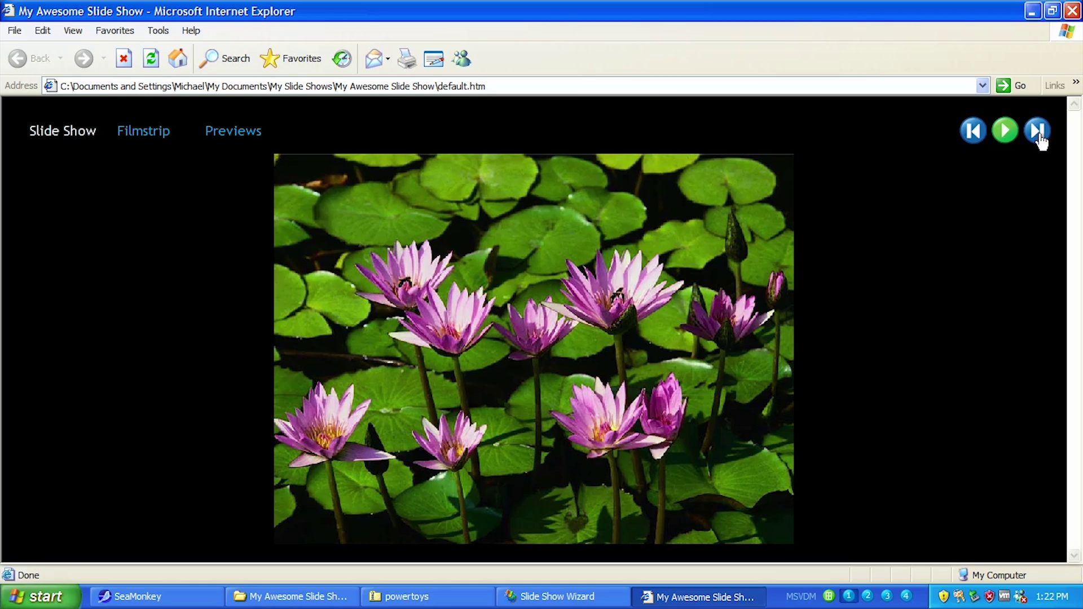
click(1012, 144)
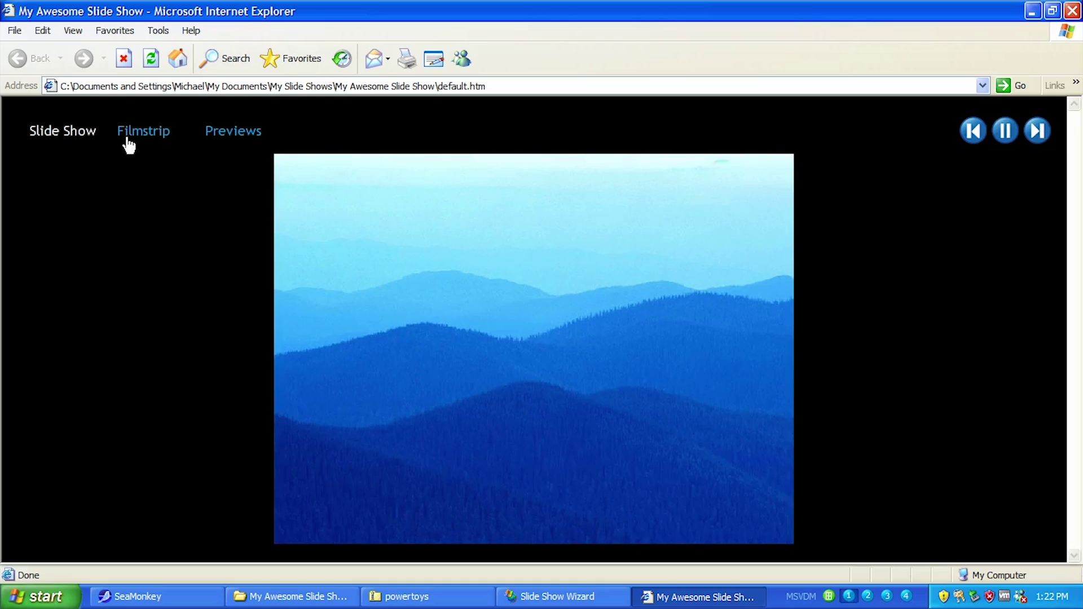
Switch to the Filmstrip view and browse the pictures through their thumbnails, including Water lilies, Winter and Sunset
click(136, 138)
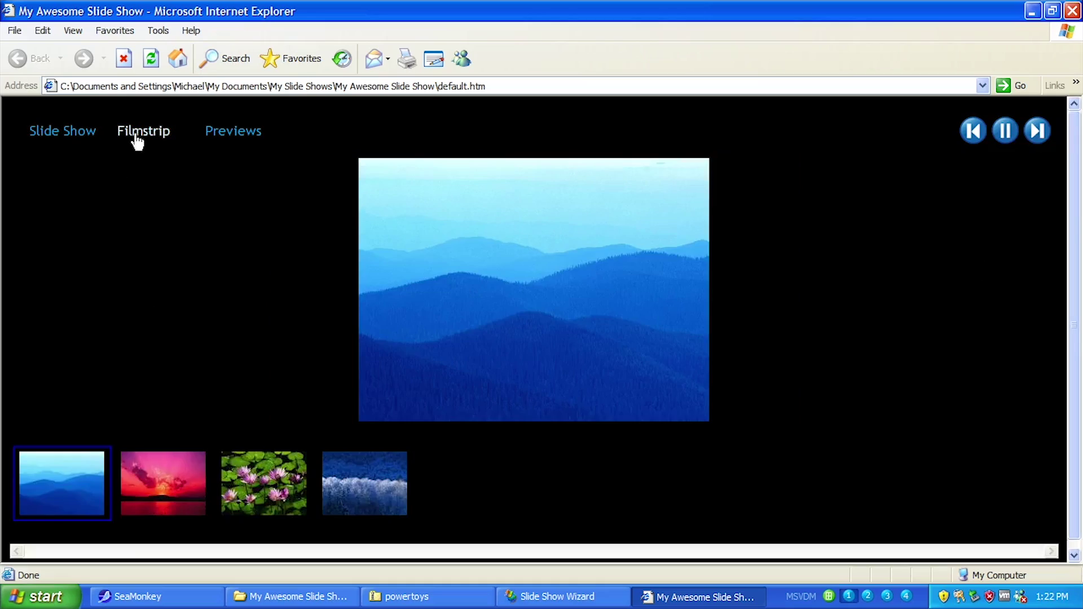
mouse_move(496, 322)
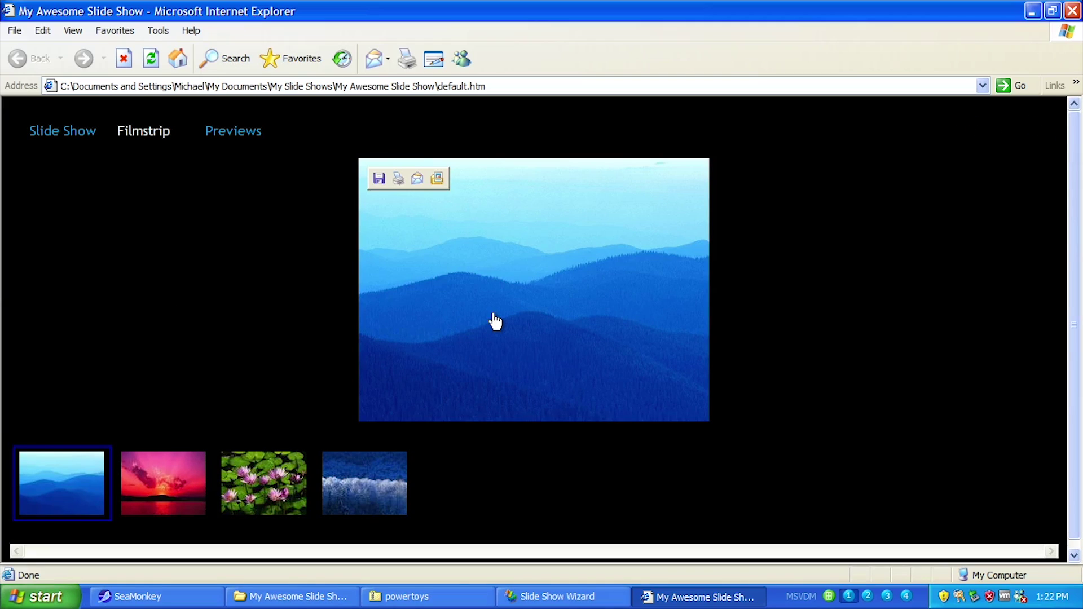
click(209, 485)
click(260, 488)
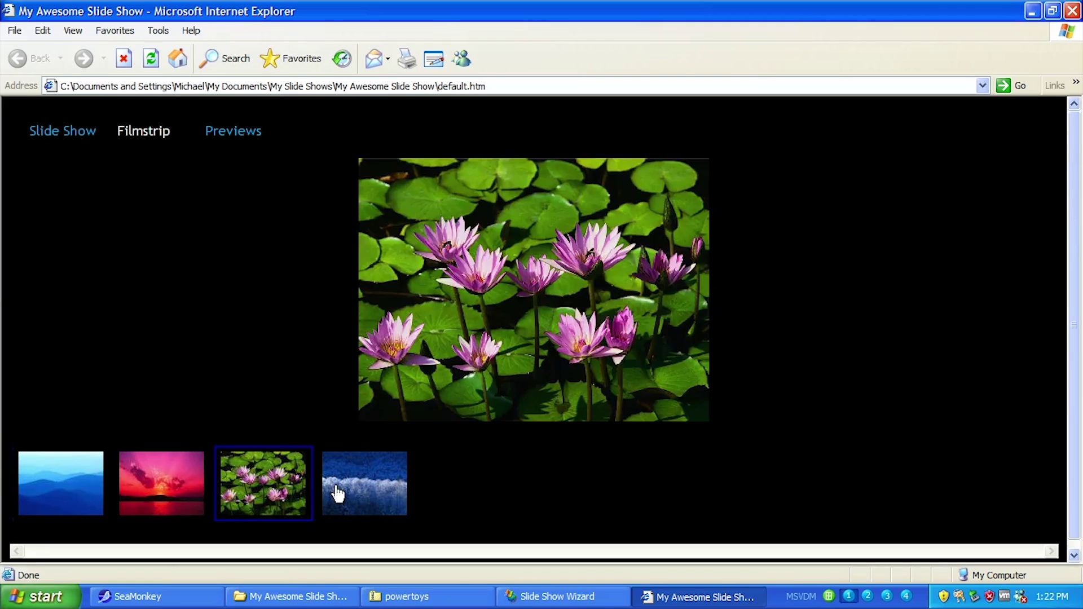
click(336, 493)
click(170, 500)
Show the Previews view, open the Water lilies picture from it, and return to the Slide Show view
click(246, 139)
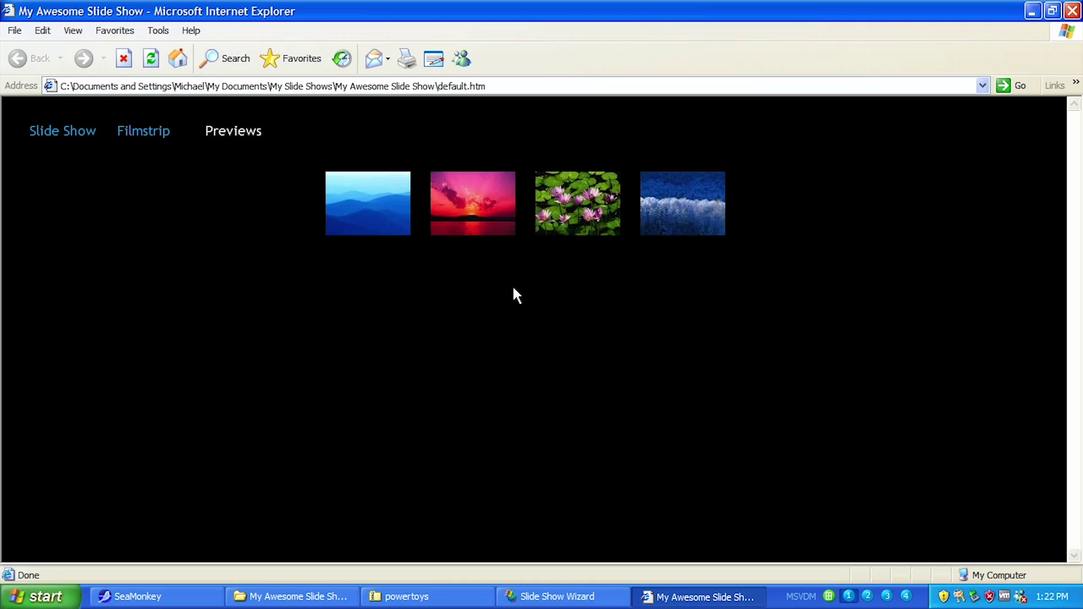
click(590, 211)
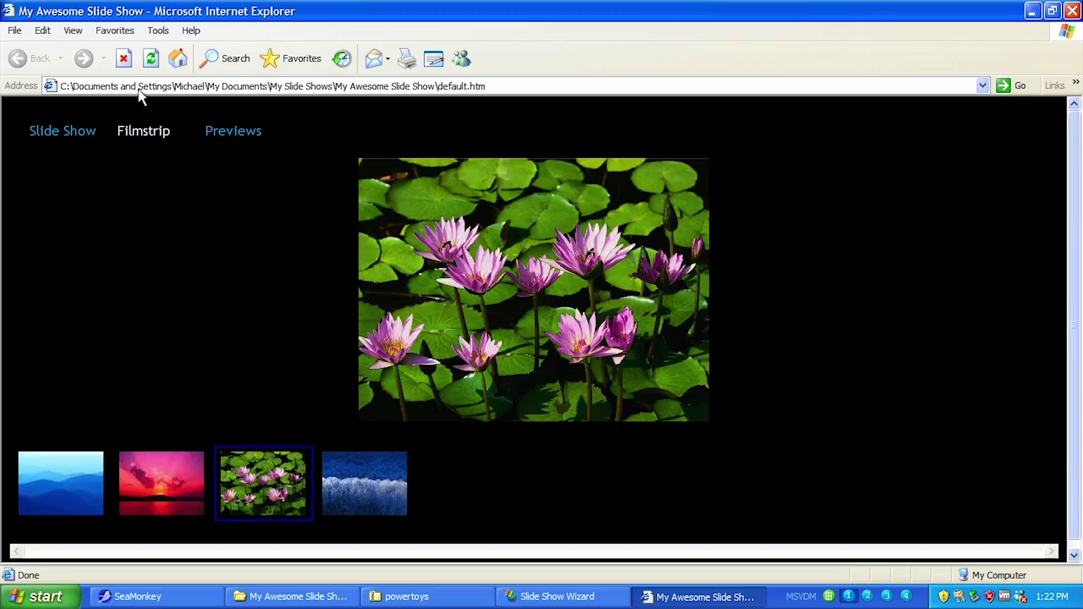
click(68, 133)
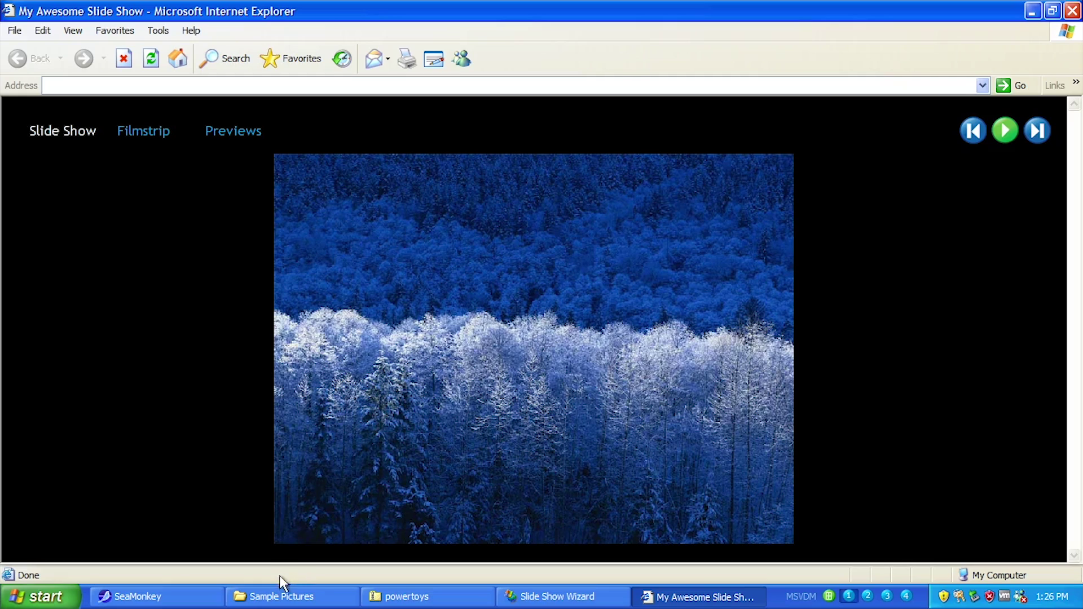
View Blue hills from the Sample Pictures folder as a full-screen slide show in the picture viewer, then close the viewer and the folder
click(282, 597)
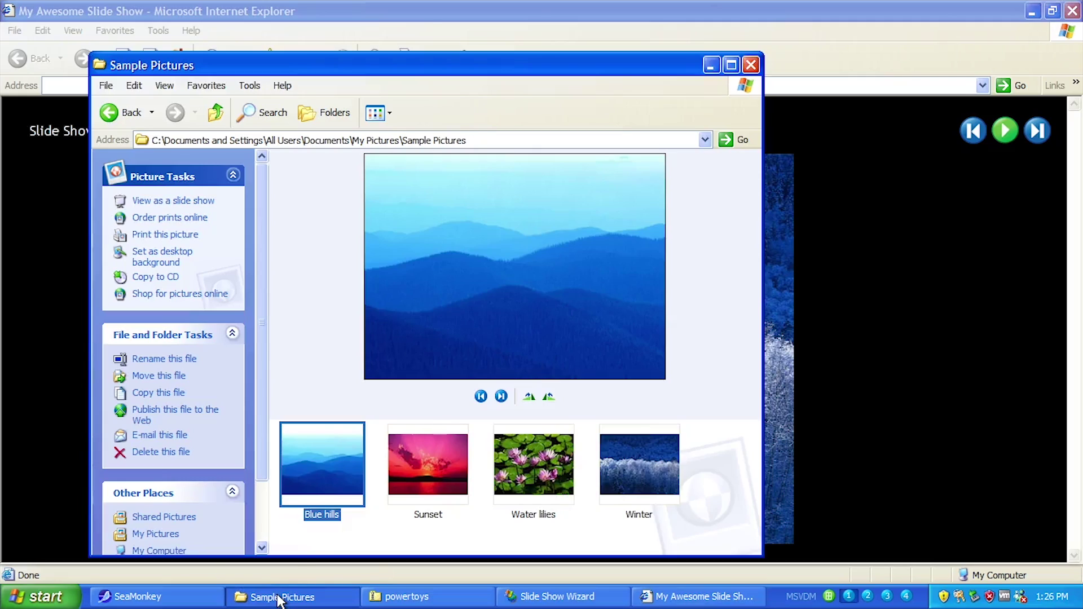
double_click(327, 456)
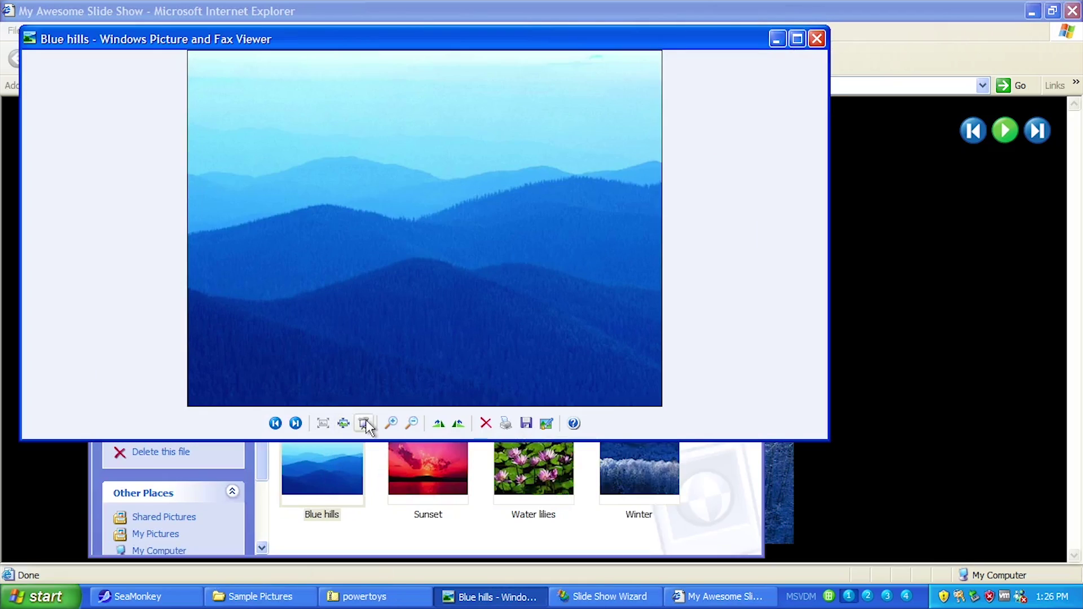
click(364, 424)
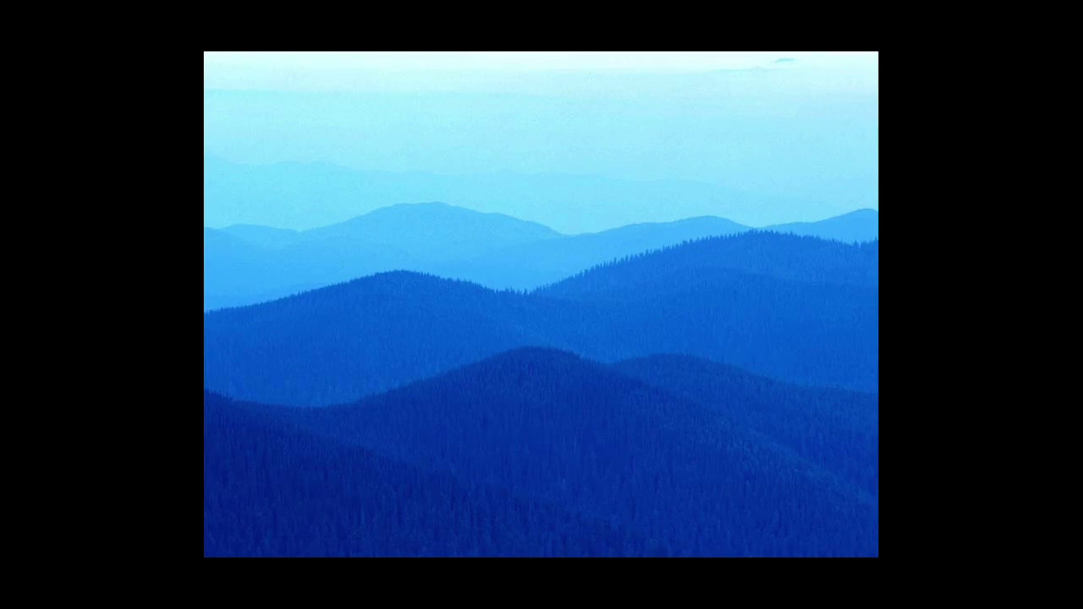
key(Escape)
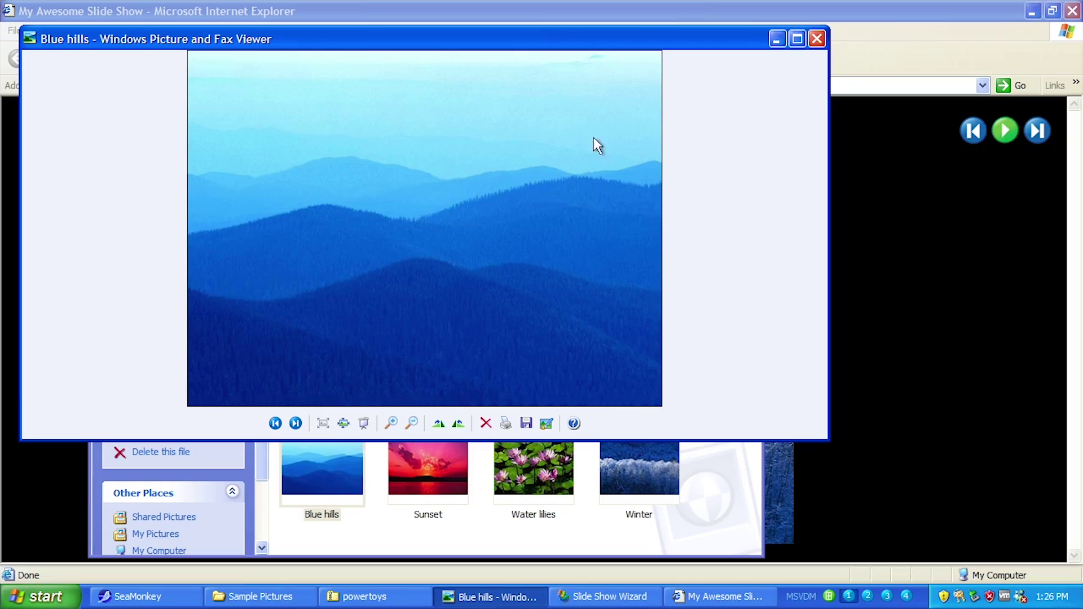
click(817, 39)
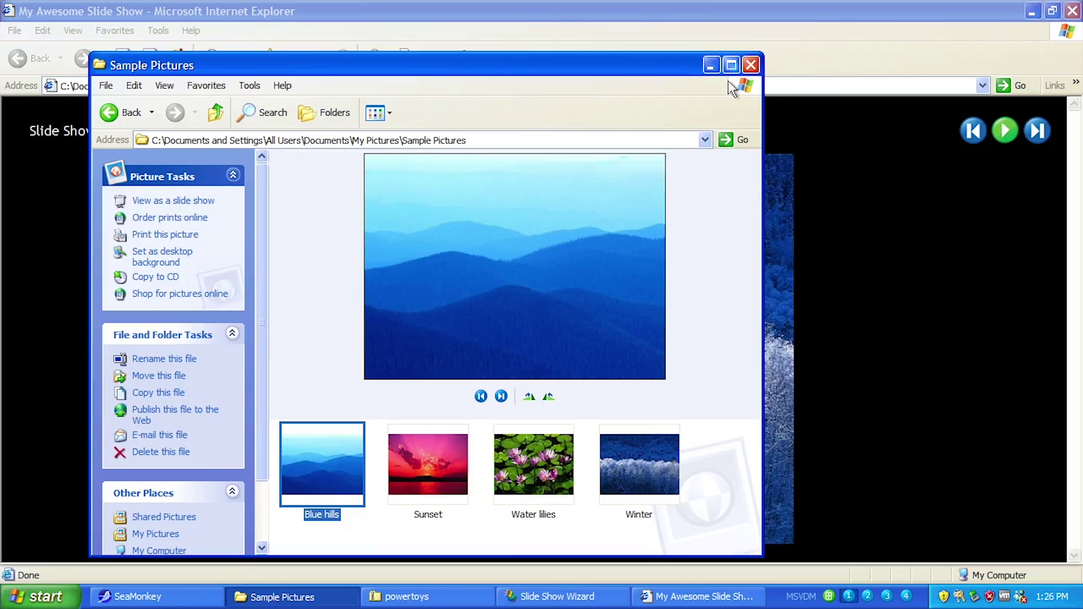
drag(725, 515, 344, 428)
click(752, 64)
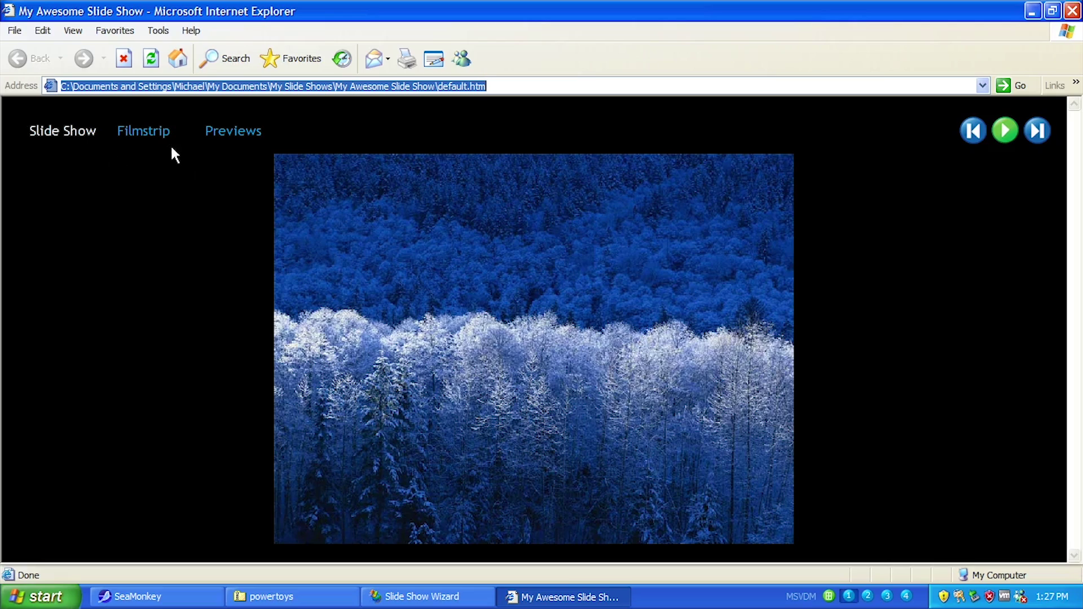
Play the HTML slide show again, then close Internet Explorer, SeaMonkey with its tabs saved, and the Slide Show Wizard
click(1006, 132)
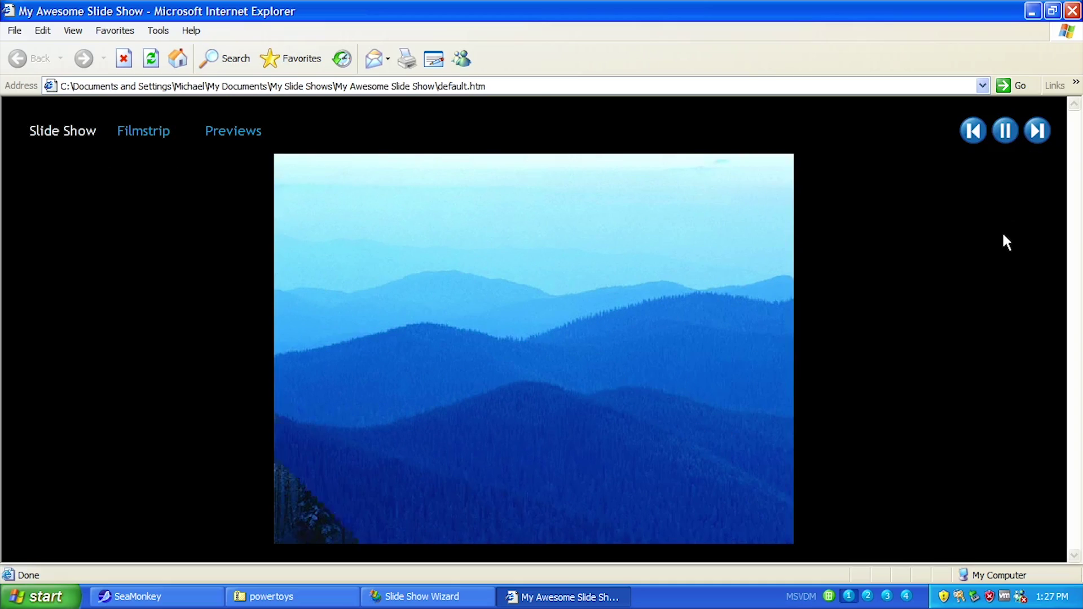
click(1072, 11)
click(1063, 13)
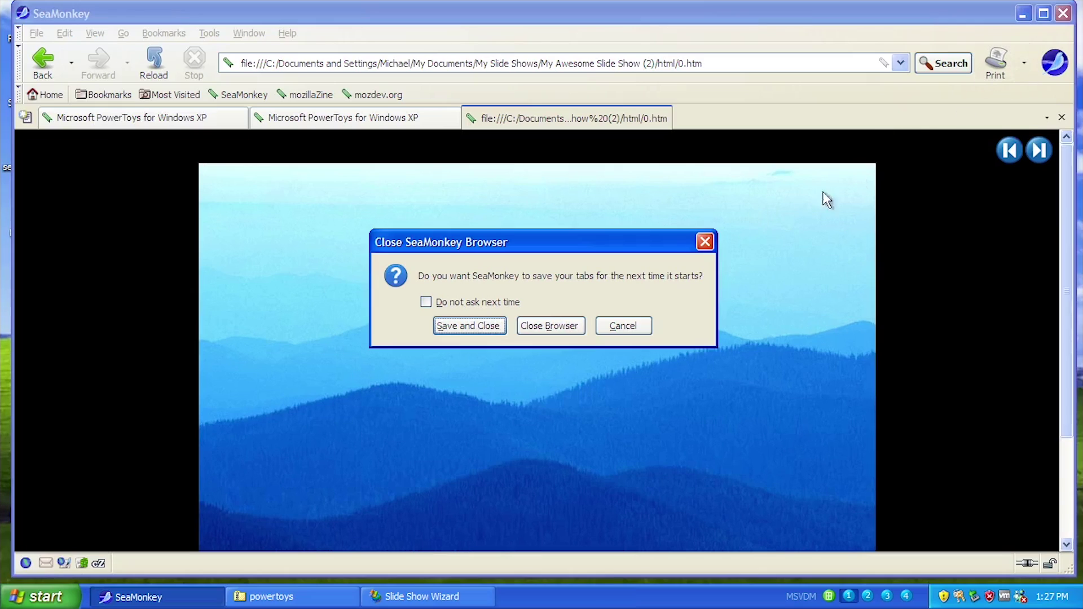
click(476, 330)
click(458, 473)
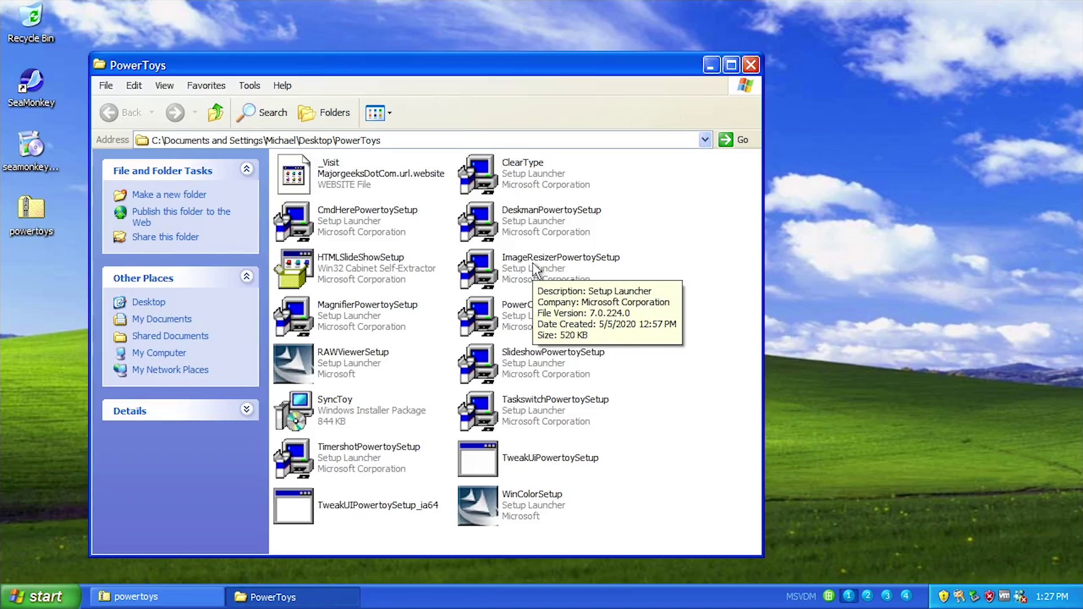
Install the Image Resizer Powertoy from the PowerToys folder, accepting its licence agreement
double_click(533, 262)
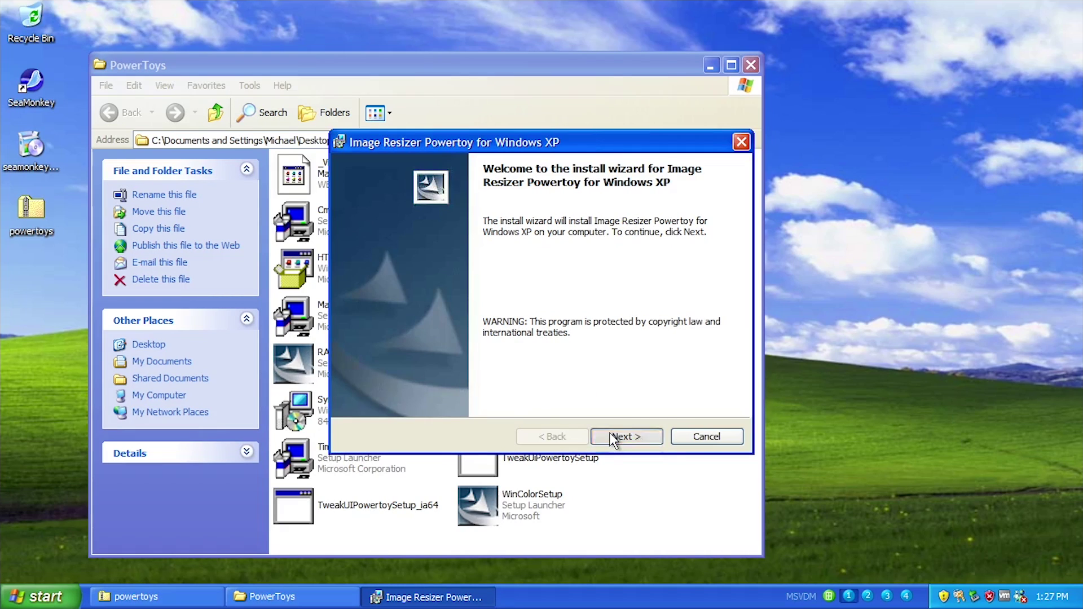
click(611, 434)
click(345, 375)
click(626, 436)
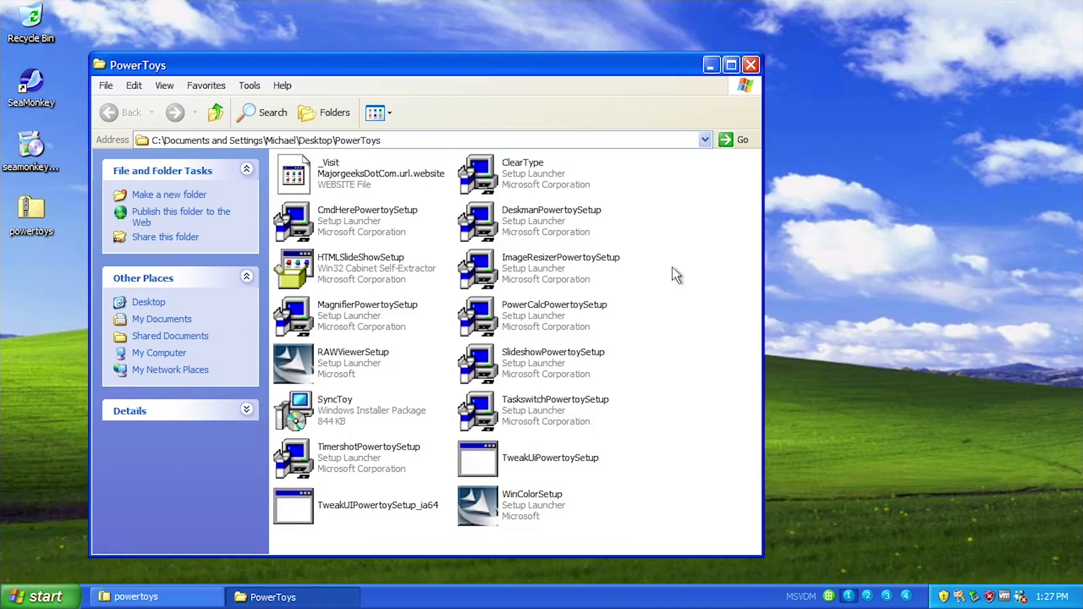
Open the Sample Pictures folder inside My Pictures and move its window aside from the PowerToys folder
click(56, 595)
click(241, 302)
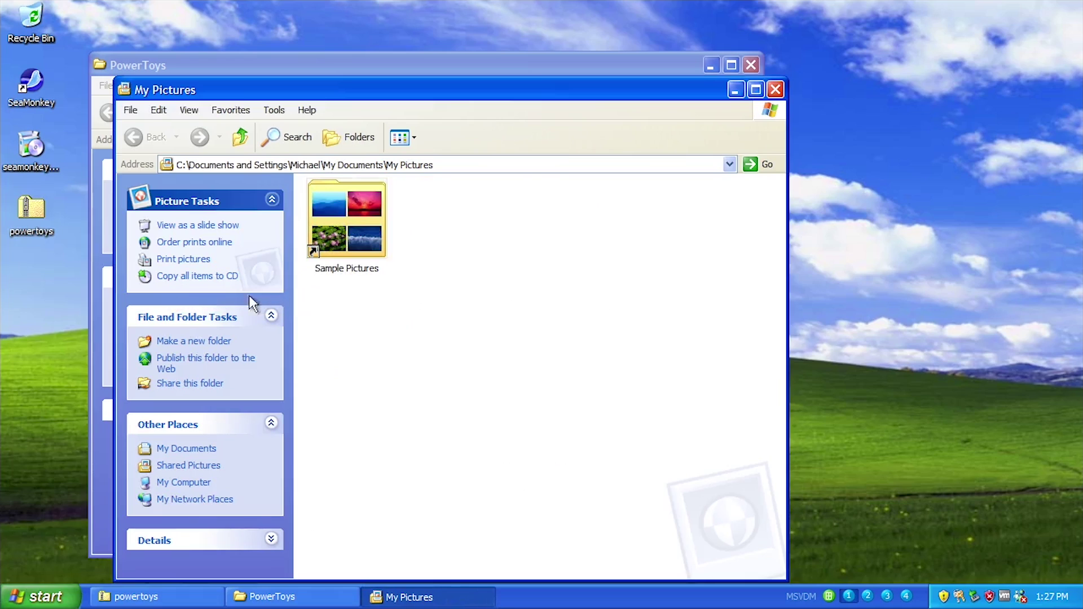
double_click(345, 218)
drag(373, 85, 645, 29)
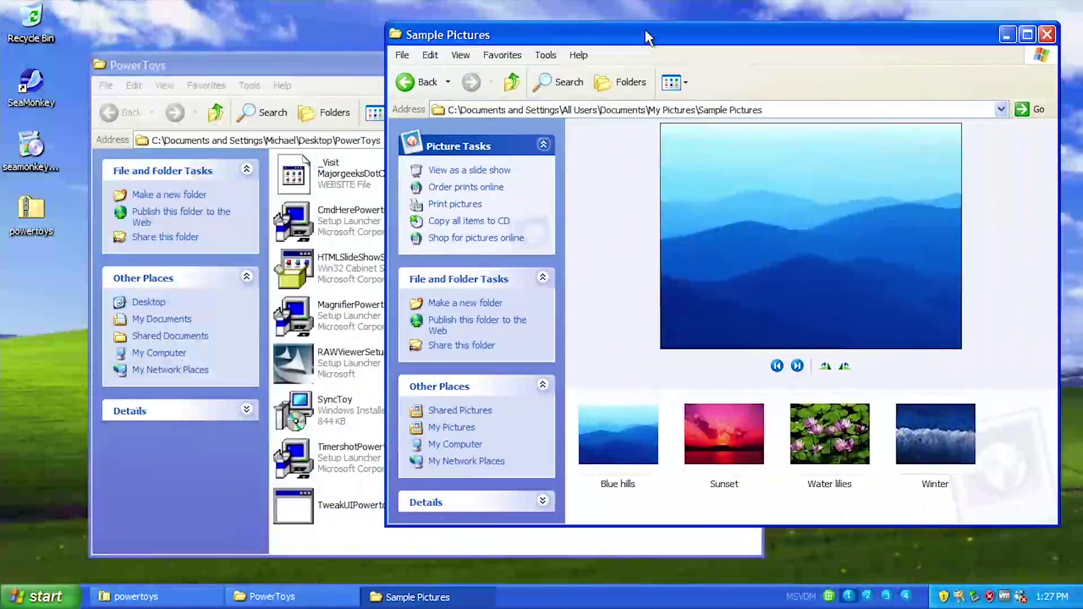
Create a resized copy of the Blue hills picture at the Handheld PC size (fits a 240 x 320 screen), after expanding the advanced options
click(614, 444)
right_click(615, 446)
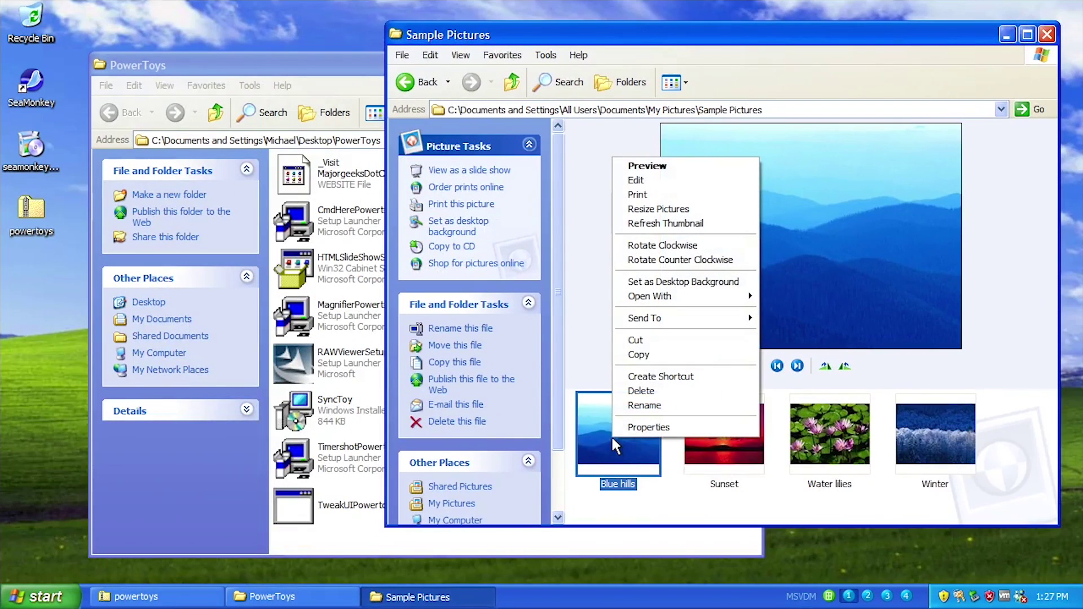
click(652, 210)
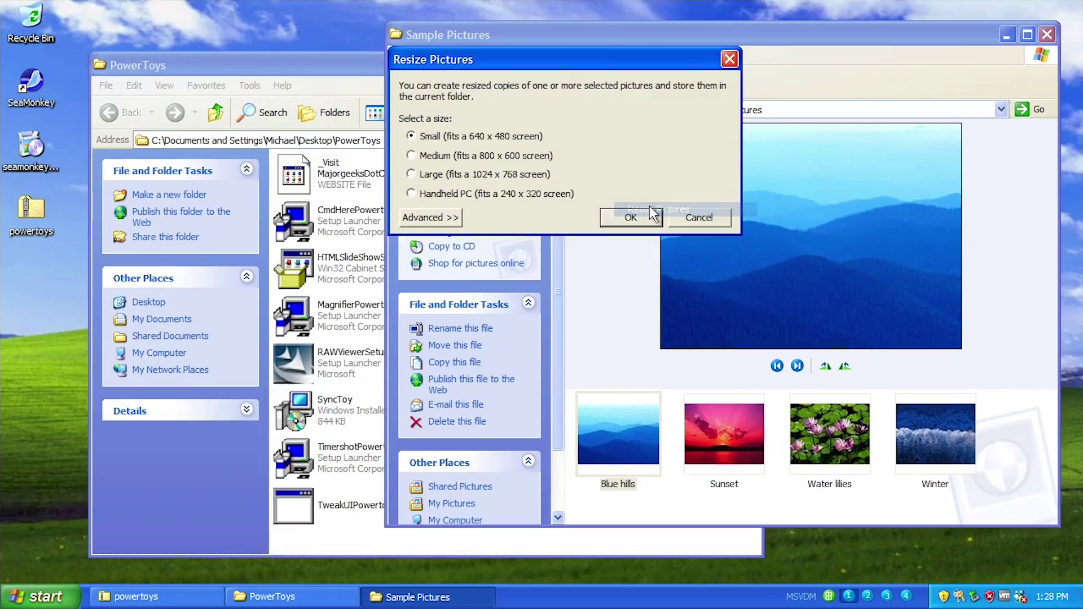
drag(494, 45, 476, 225)
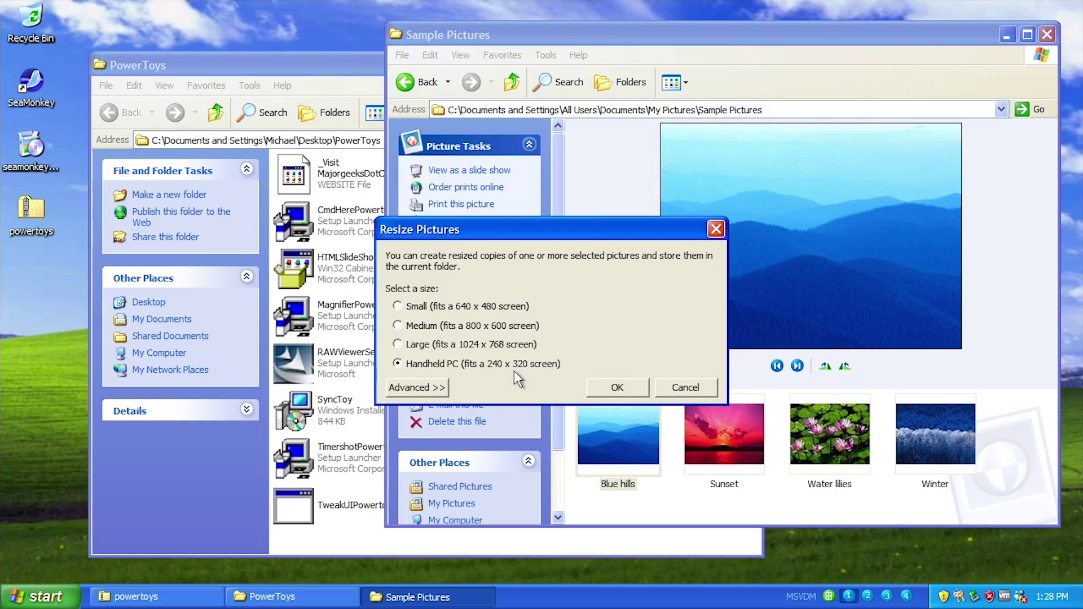
click(440, 390)
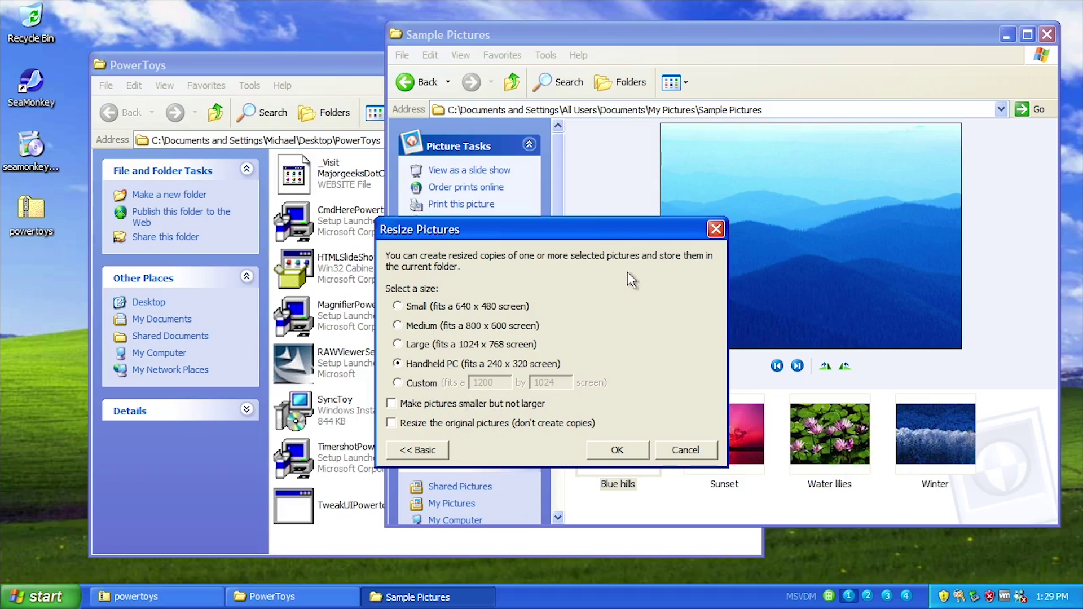
drag(486, 229, 370, 225)
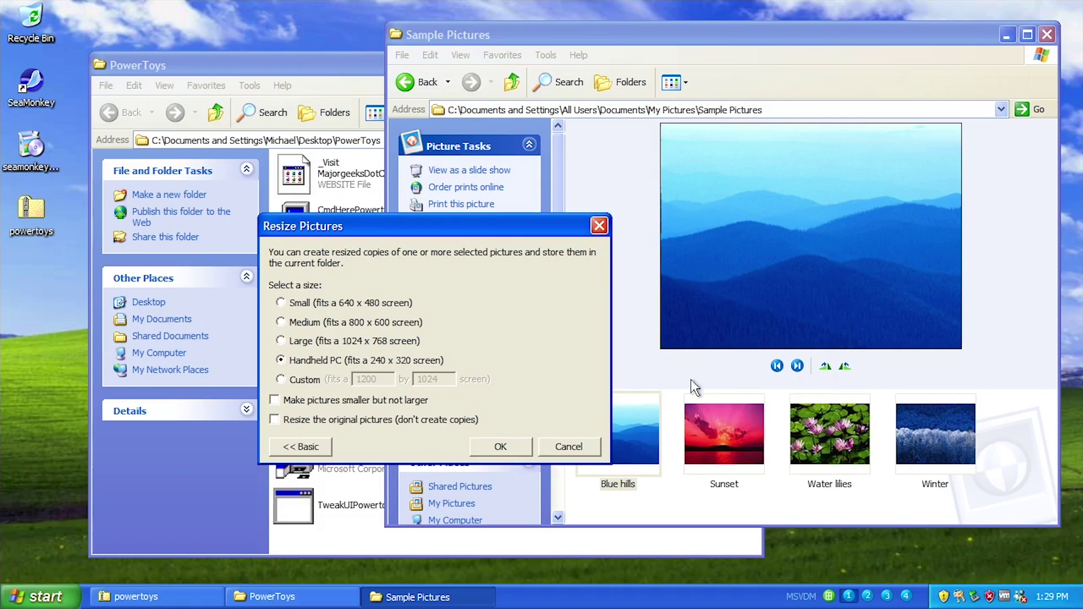
click(512, 451)
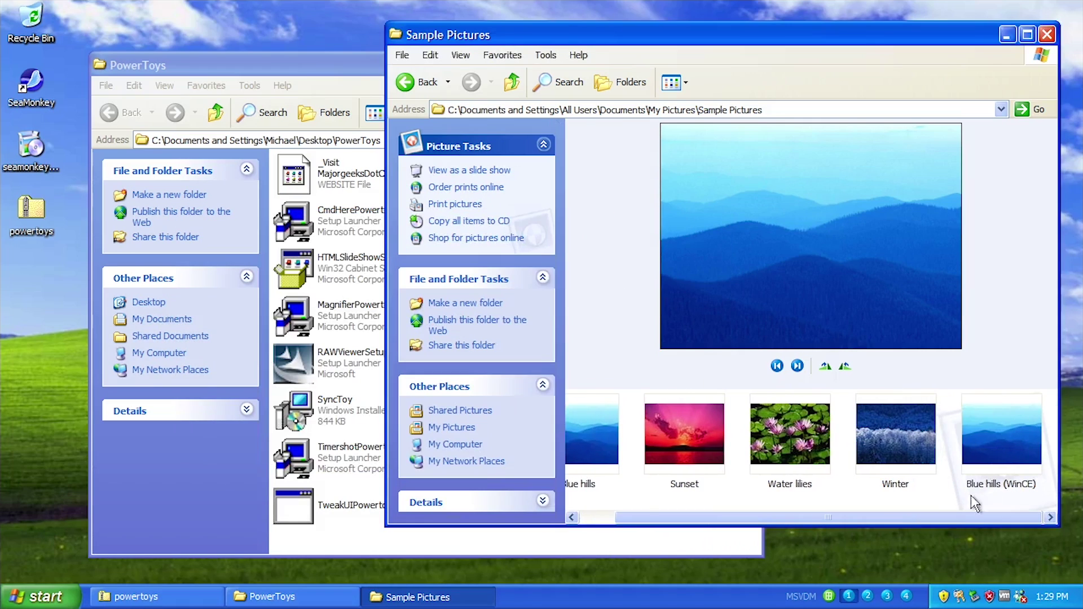
Preview the Blue hills (WinCE) copy and check its pixel width in the summary of its file properties
mouse_move(1024, 489)
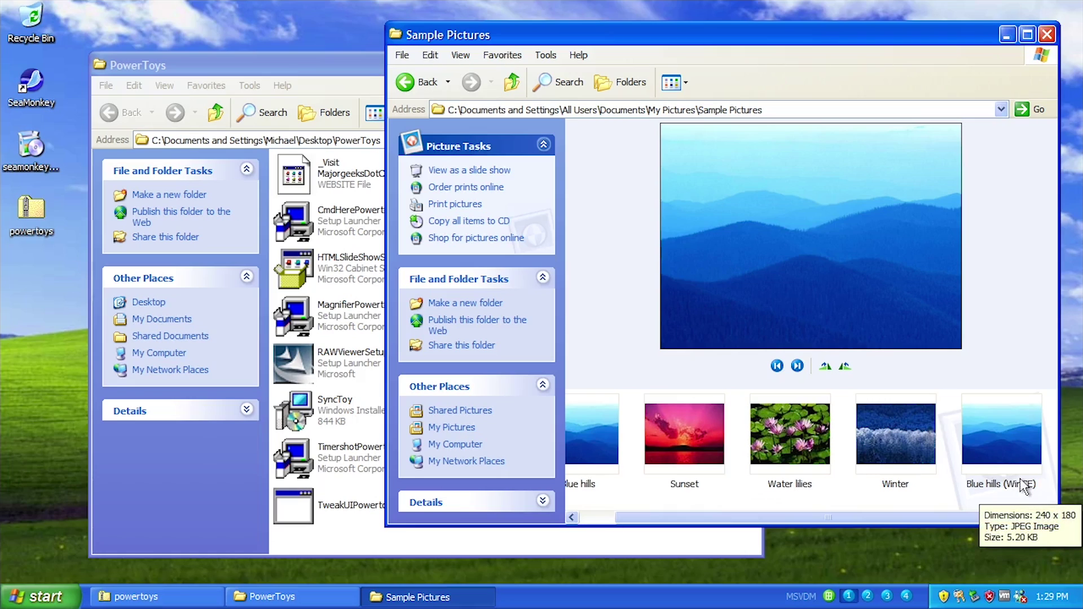
click(1007, 451)
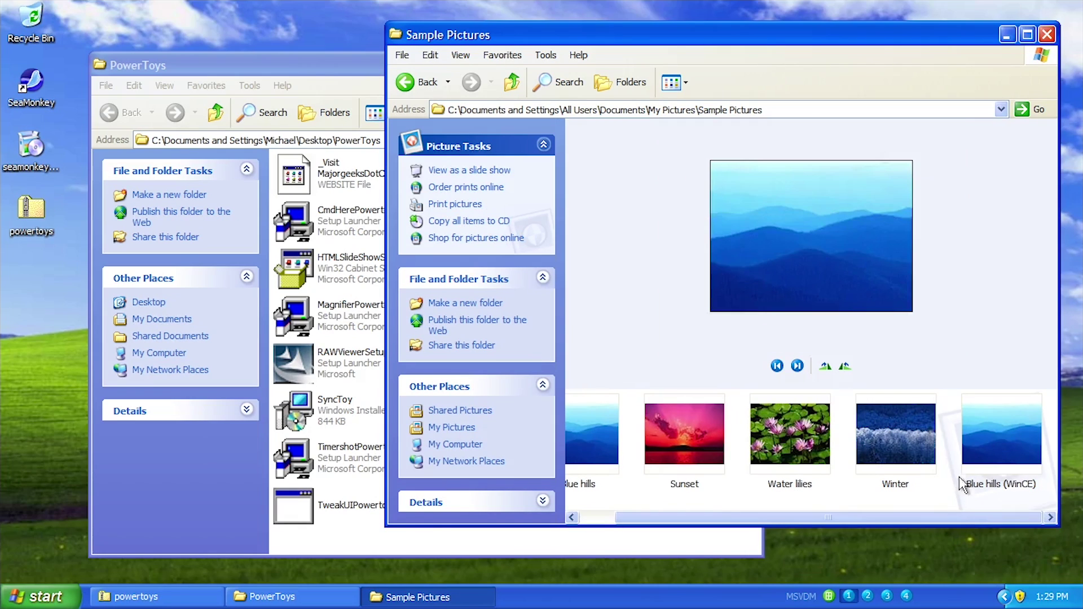
right_click(986, 439)
click(880, 416)
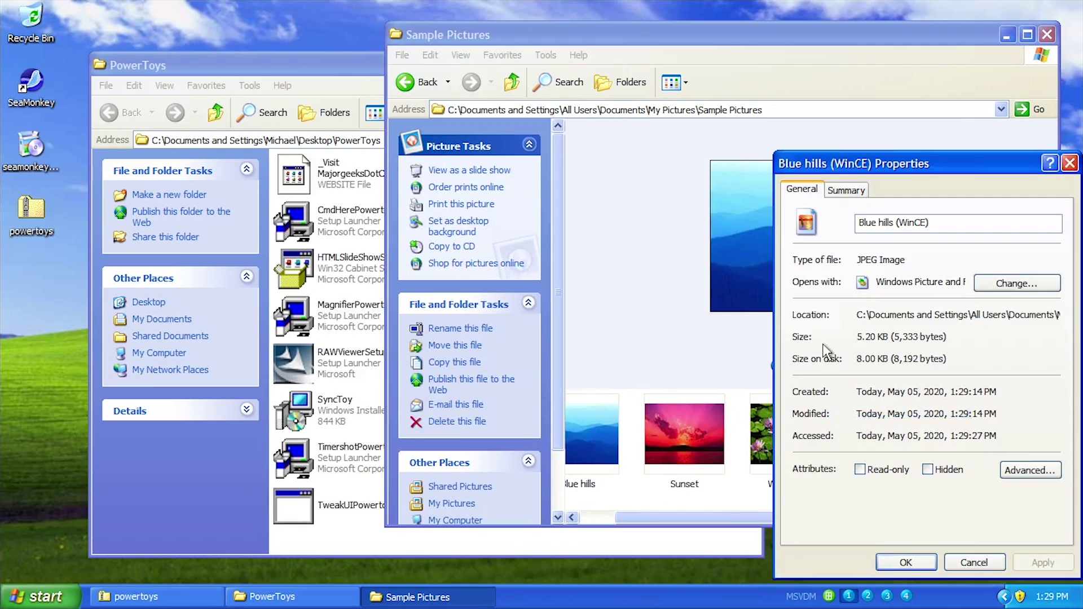
click(840, 191)
click(917, 263)
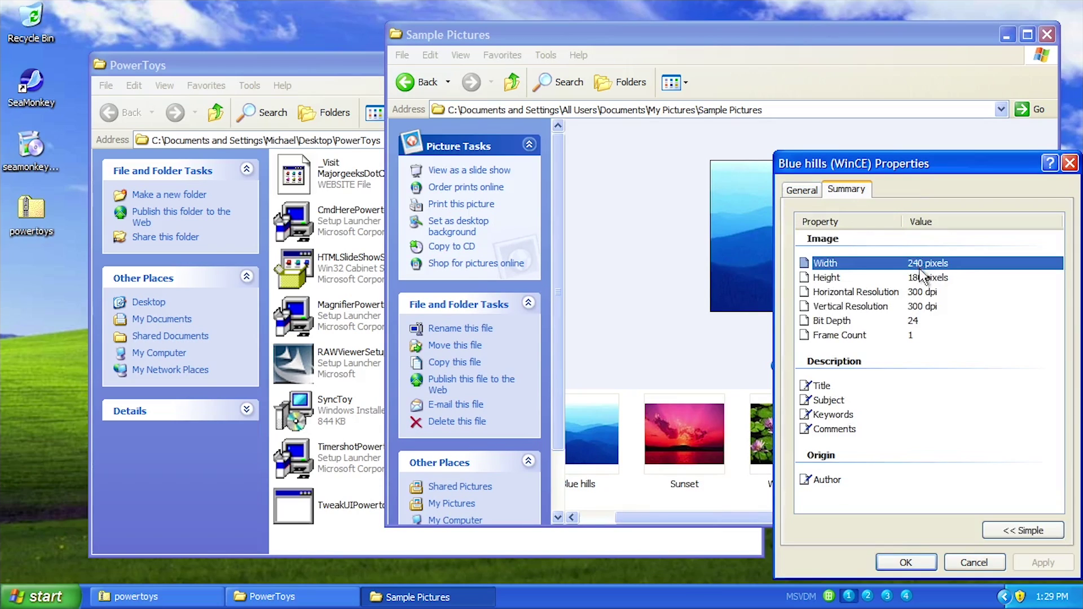
Check the pixel height in the Blue hills (WinCE) file properties, move the properties window aside and close it
click(928, 277)
drag(860, 160, 611, 134)
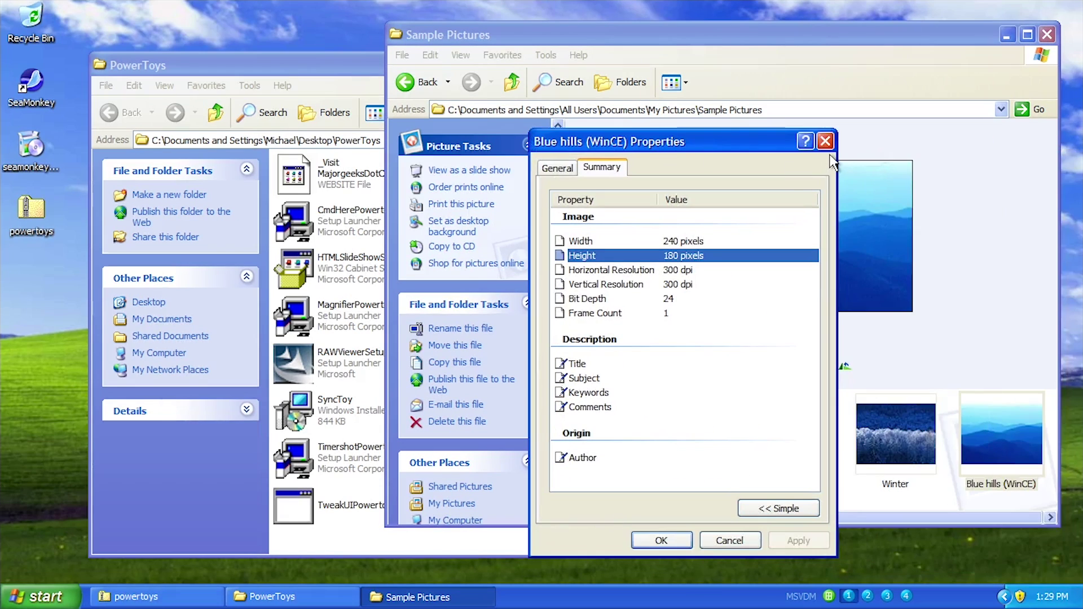
click(821, 138)
Preview the Blue hills (WinCE) copy again, close the preview and close the Sample Pictures folder
double_click(973, 414)
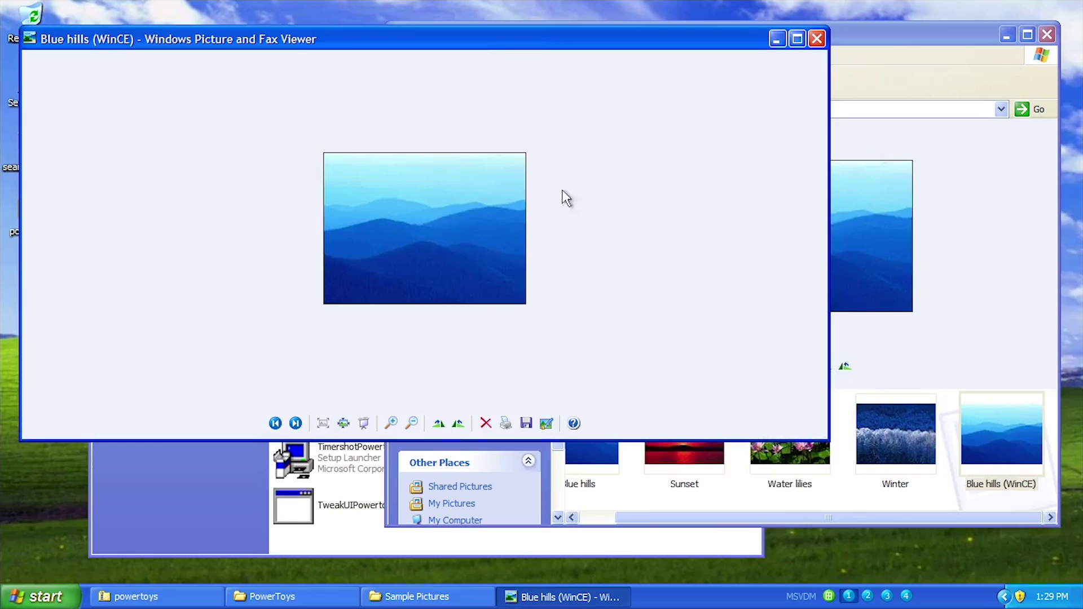
click(818, 37)
drag(818, 37, 783, 42)
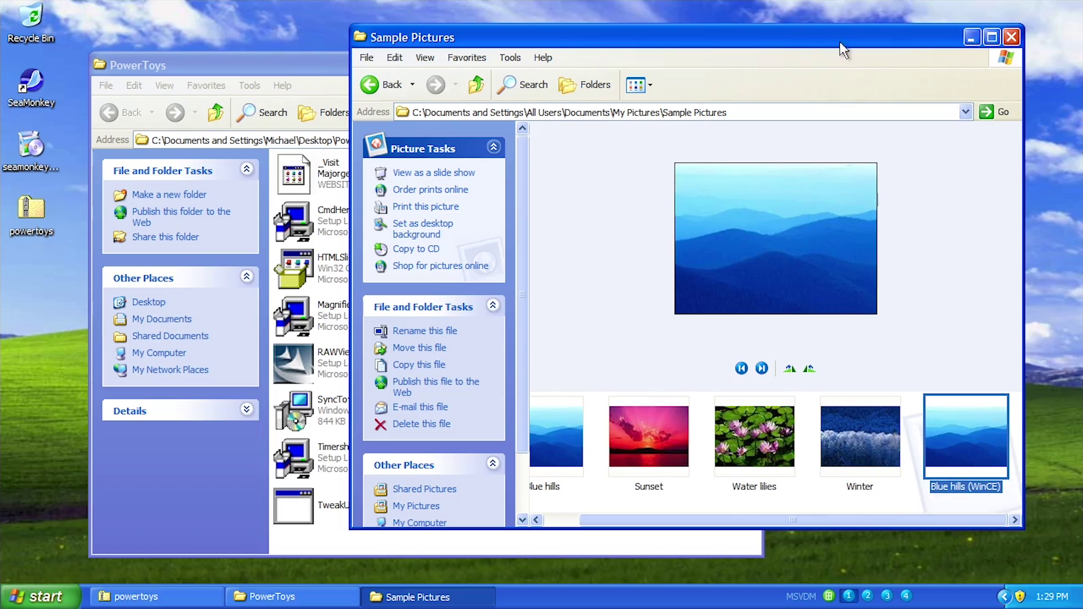
click(1012, 37)
Install the Magnifier Powertoy from the PowerToys folder, accepting its licence agreement and keeping the default customer information
double_click(344, 325)
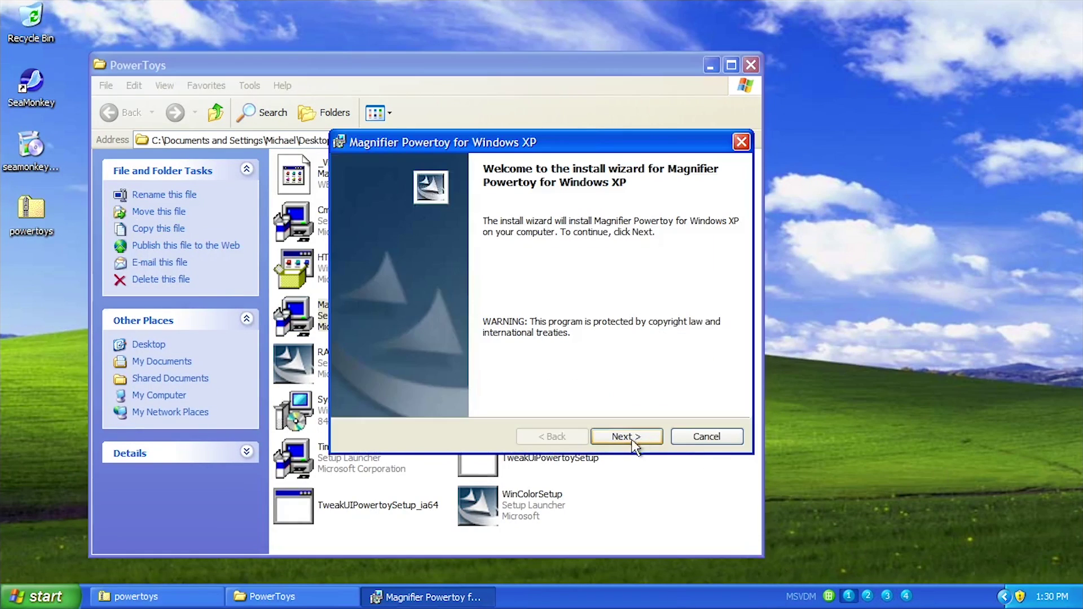
click(628, 436)
click(431, 375)
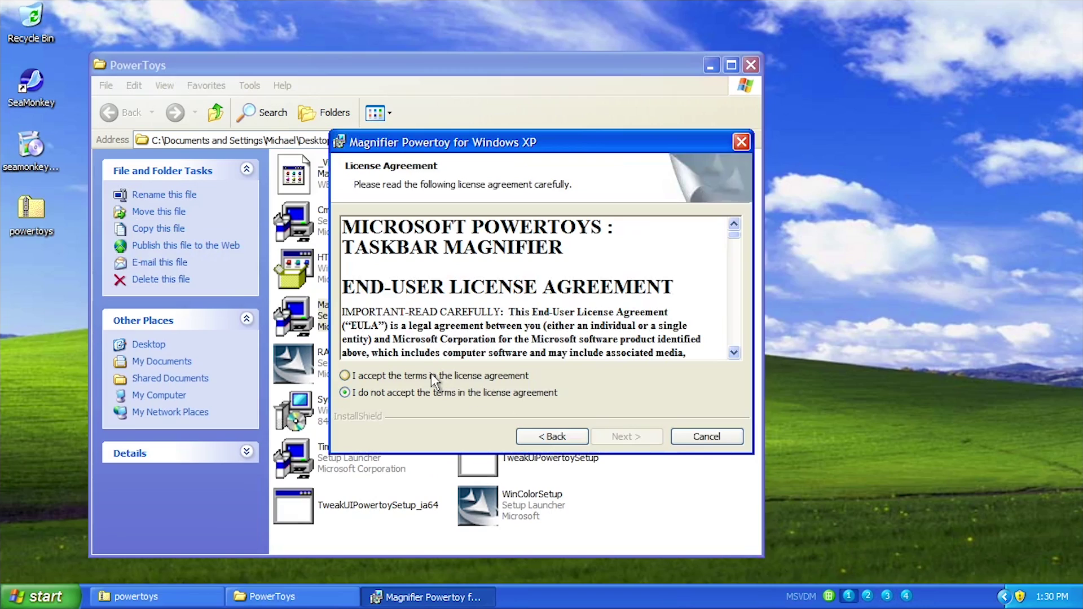
click(633, 435)
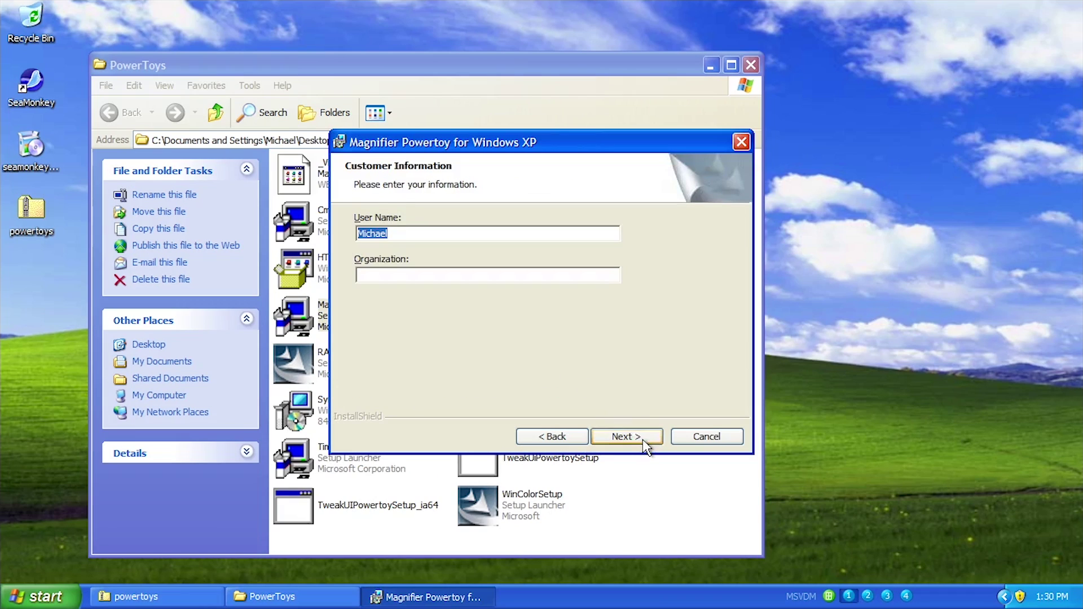
click(643, 438)
click(637, 432)
click(647, 436)
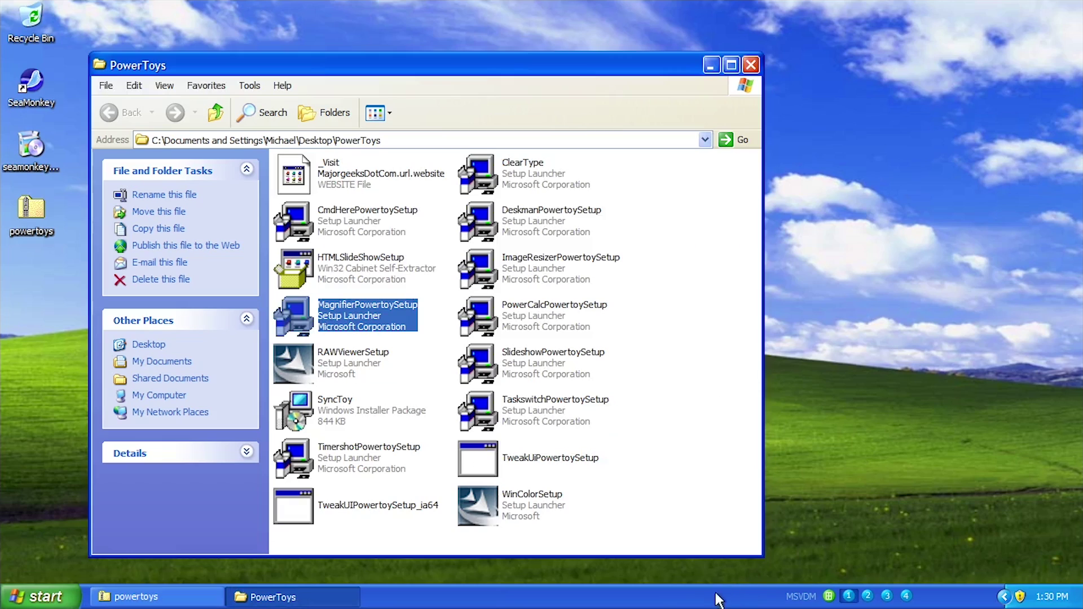
Add the Taskbar Magnifier toolbar to the taskbar
right_click(666, 601)
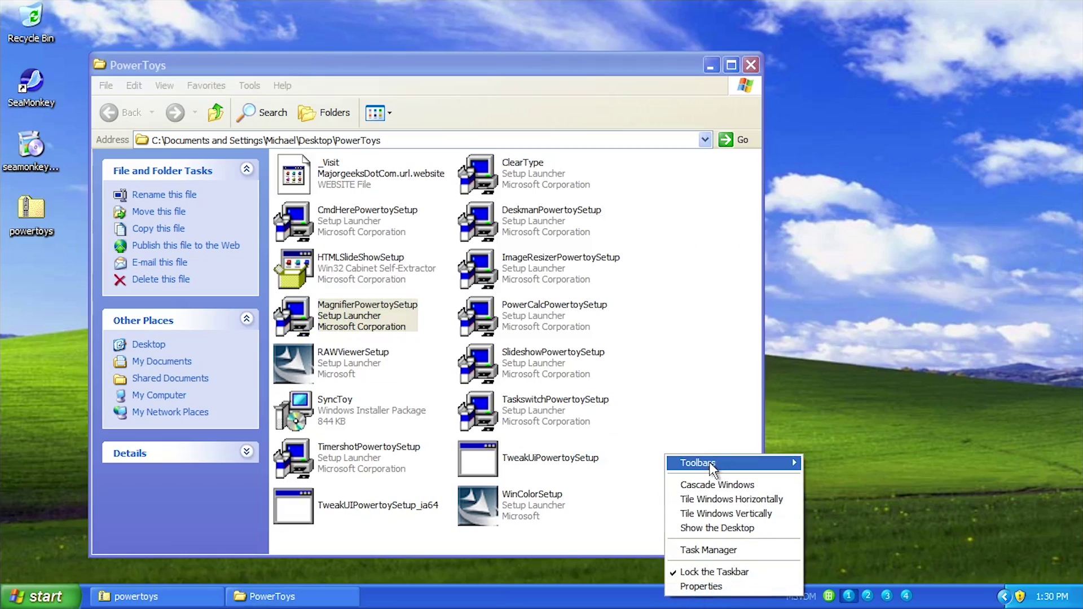
mouse_move(709, 463)
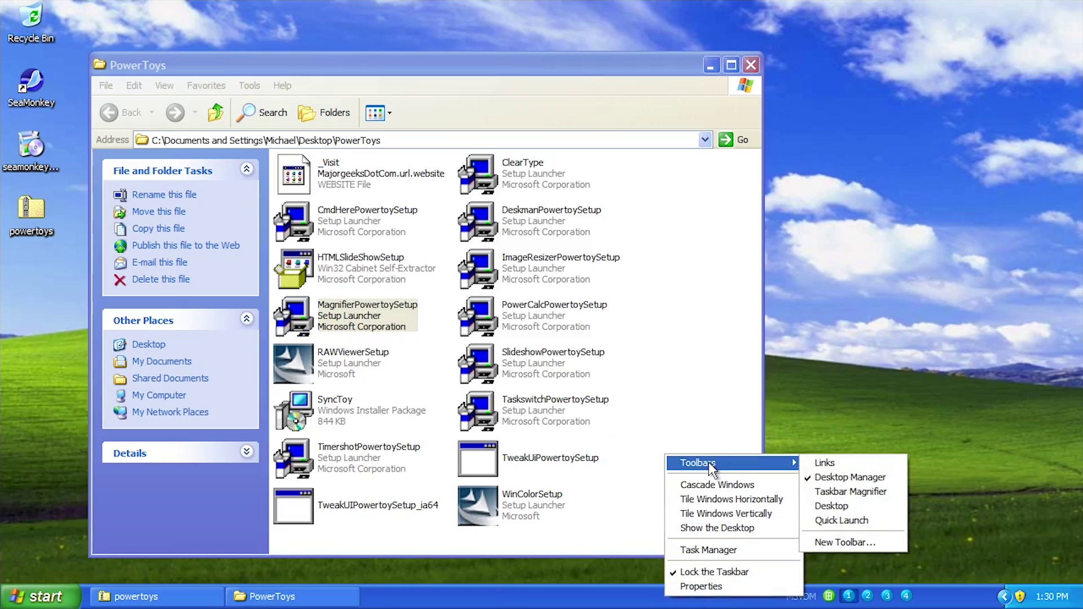
click(832, 494)
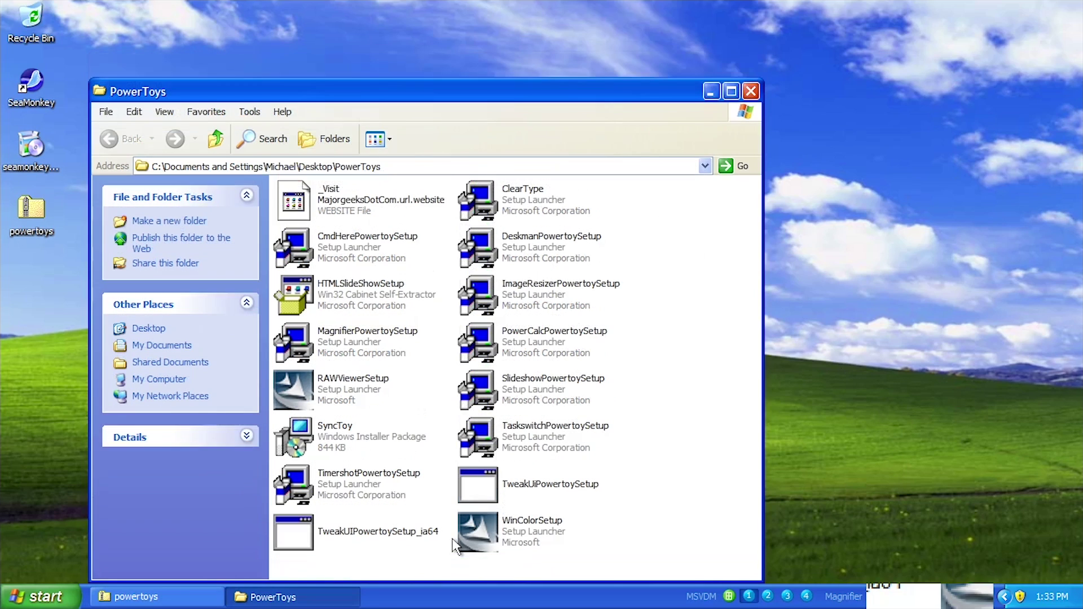
Install the Calculator Powertoy from the PowerToys folder, accepting its licence agreement and using the Complete setup type
double_click(546, 328)
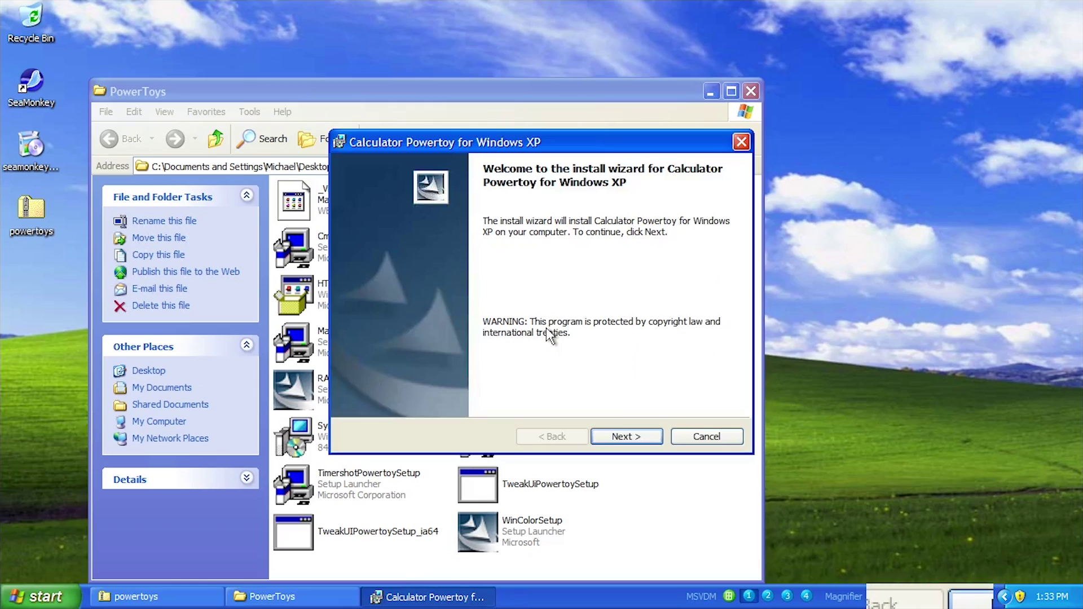
click(623, 430)
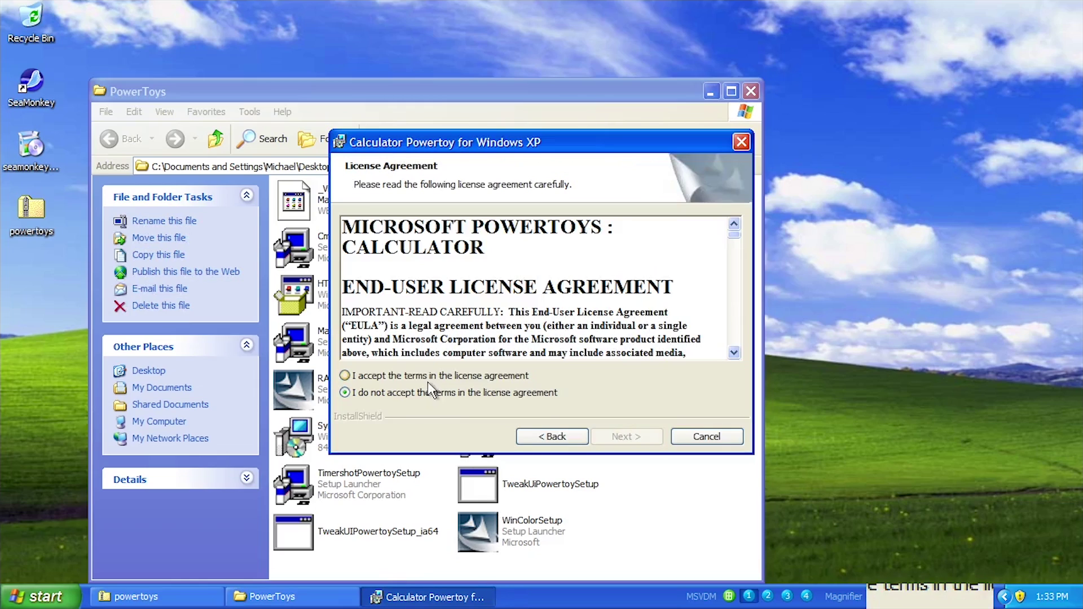
click(427, 377)
click(642, 436)
click(642, 437)
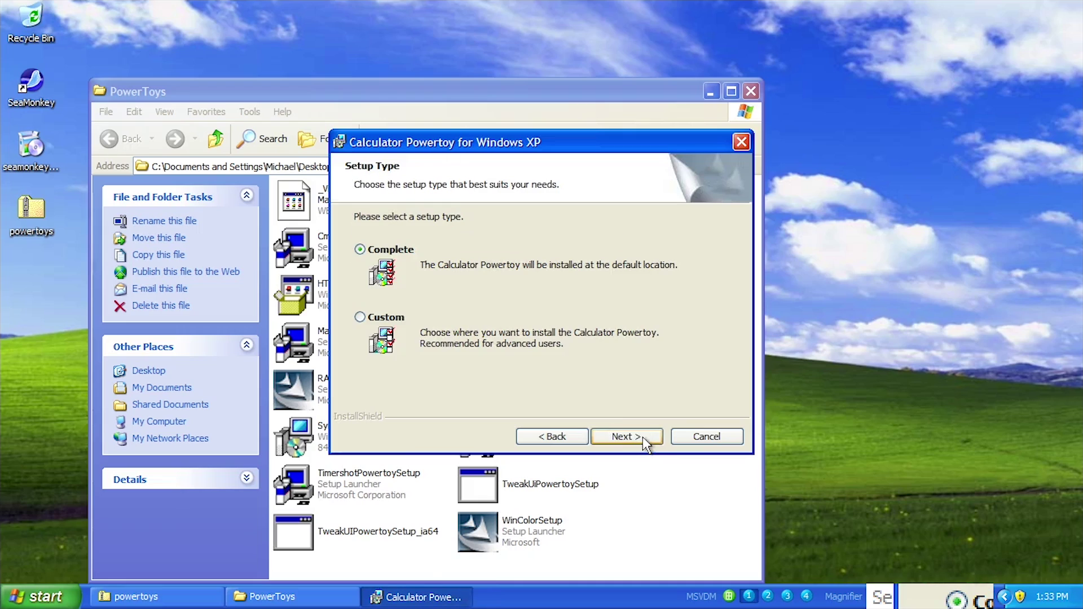
click(642, 436)
click(643, 437)
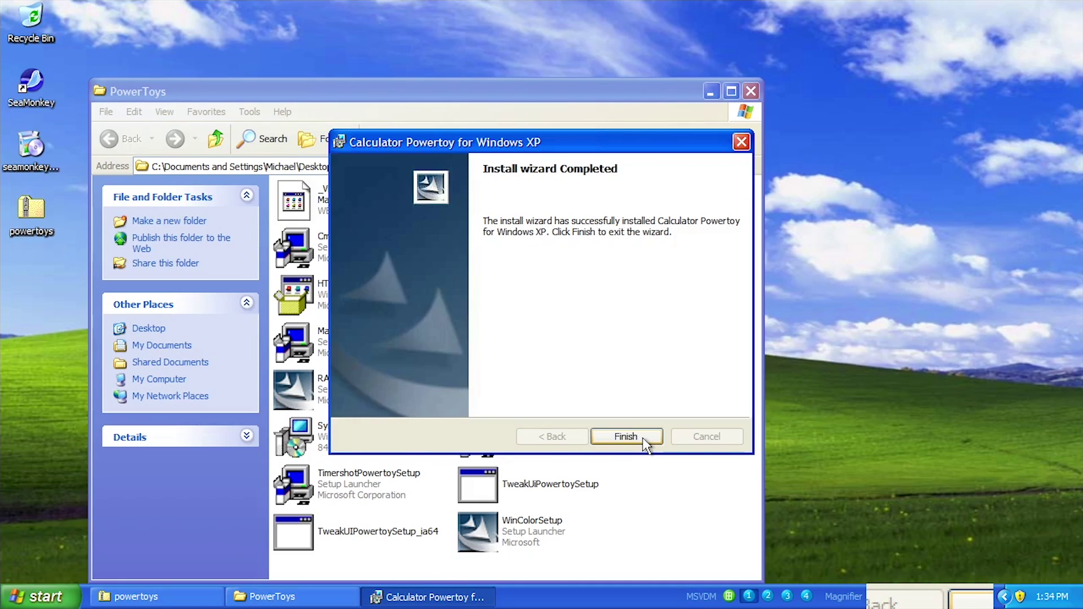
click(642, 438)
Launch the PowerToy Calculator from the Powertoys for Windows XP program group and move its window aside
click(44, 597)
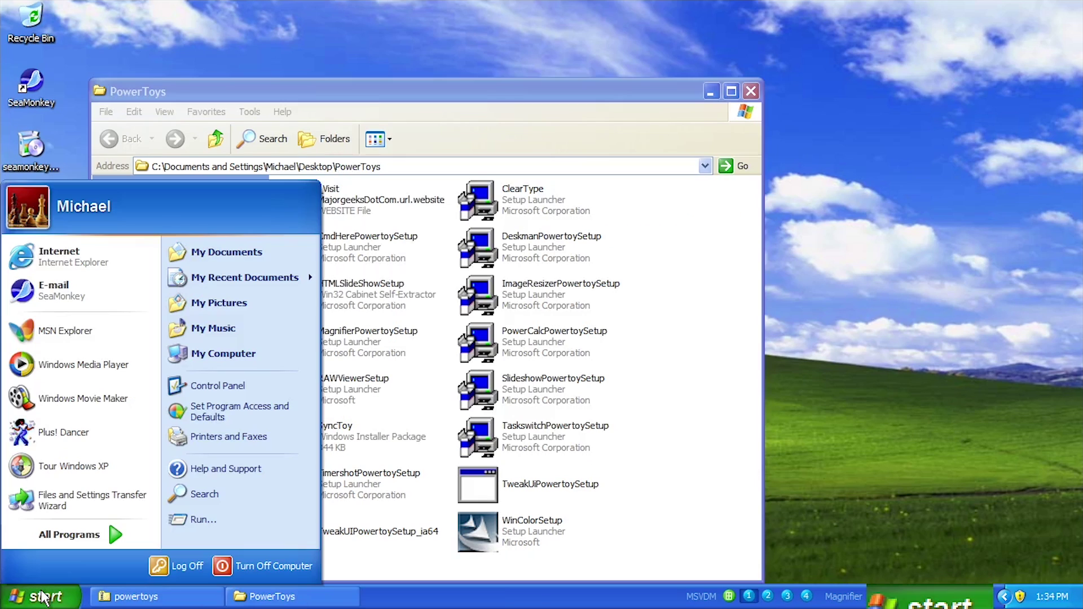
click(68, 535)
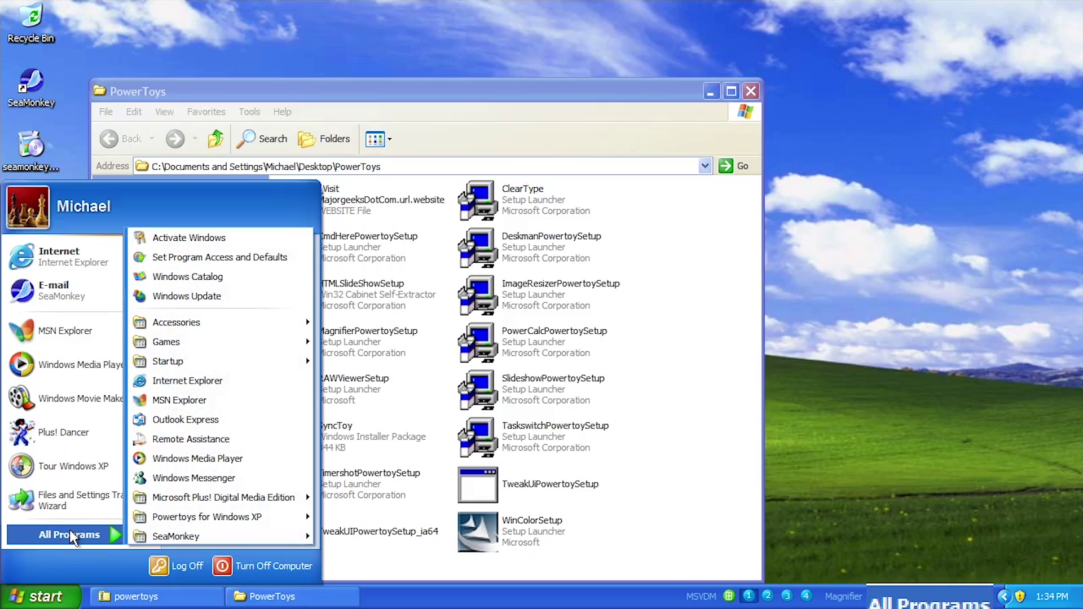
mouse_move(228, 523)
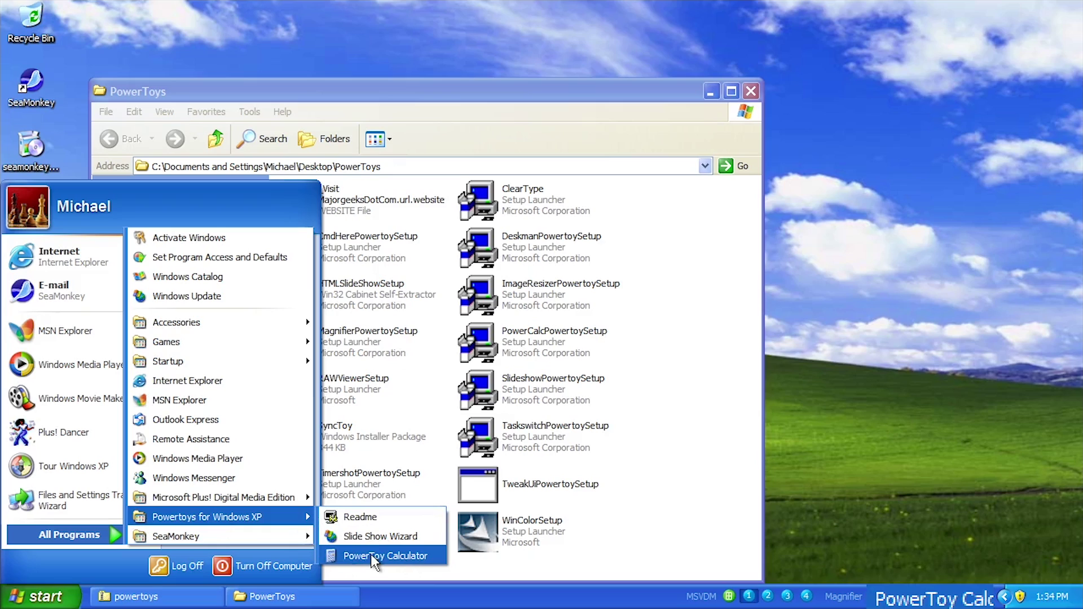
click(387, 554)
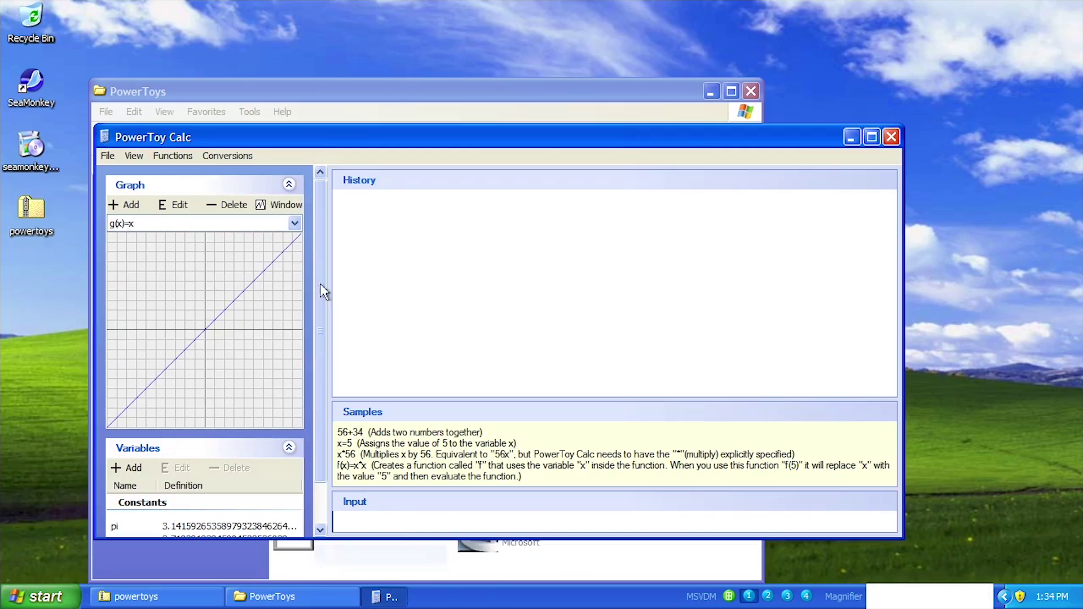
drag(322, 140, 499, 181)
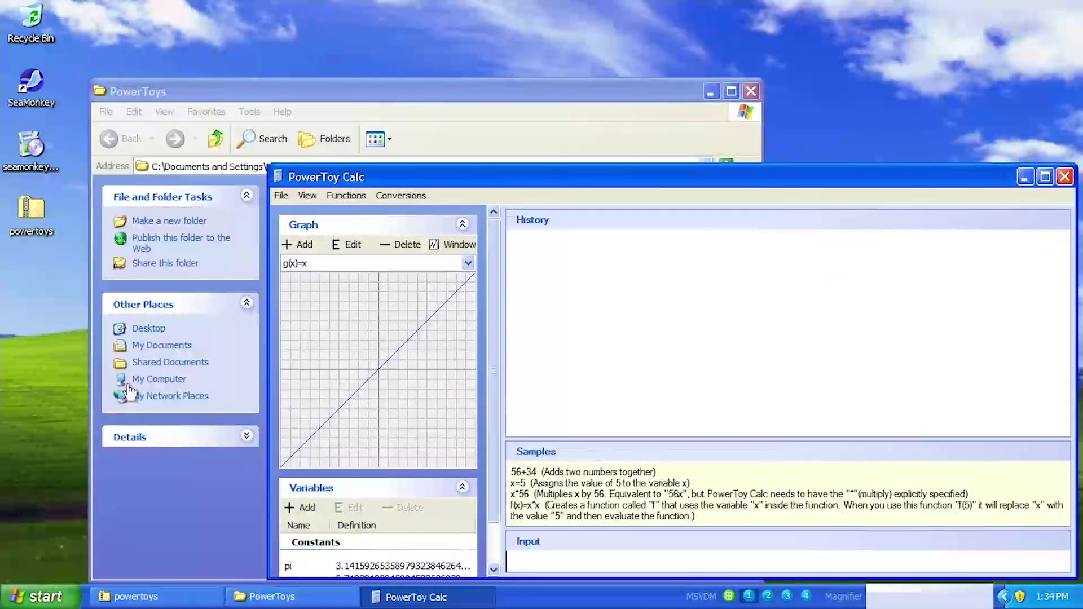
Run calc to open the standard Windows Calculator and place it beside the PowerToy Calc window
click(27, 600)
click(203, 519)
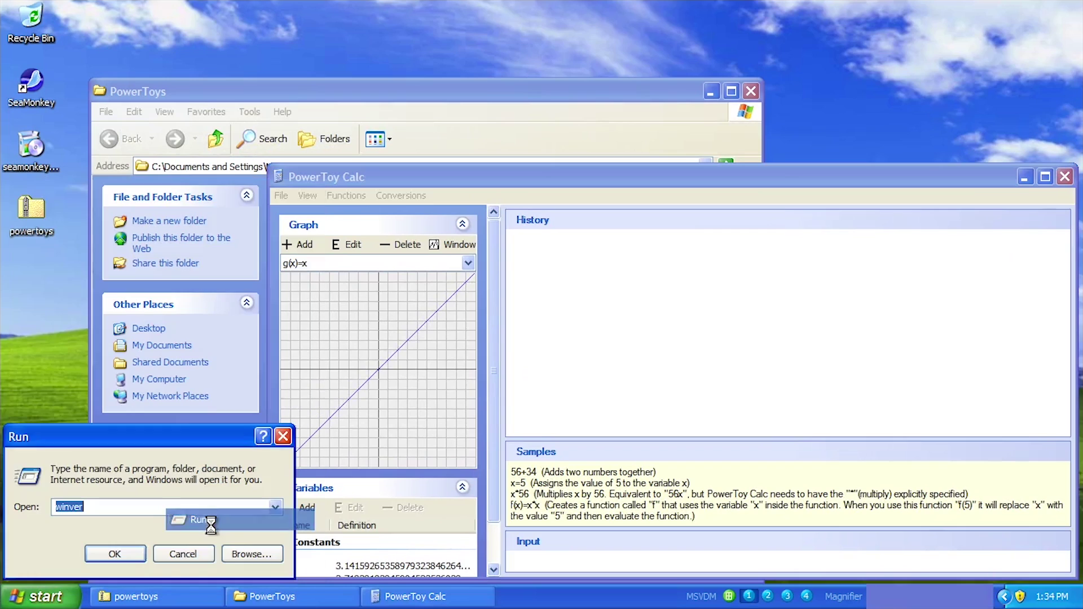
text(calc)
key(Return)
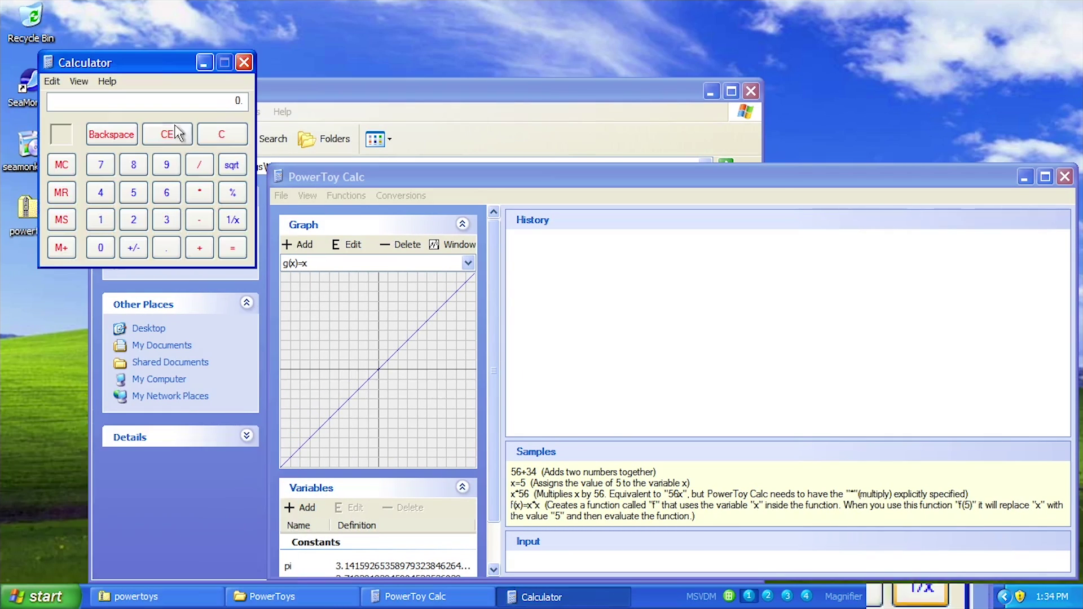
drag(106, 70, 80, 315)
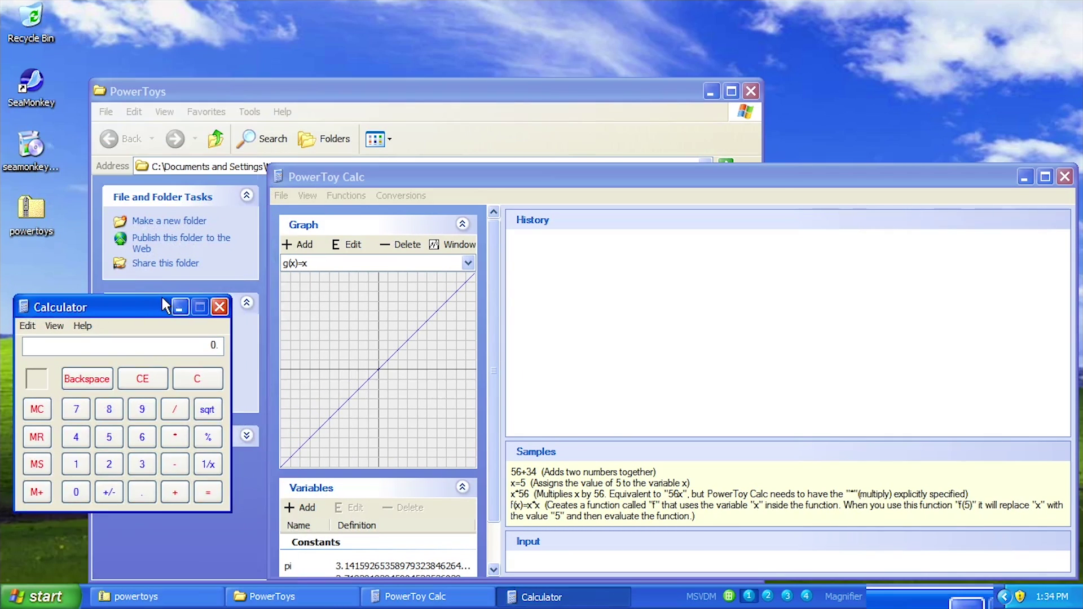
drag(439, 180, 405, 163)
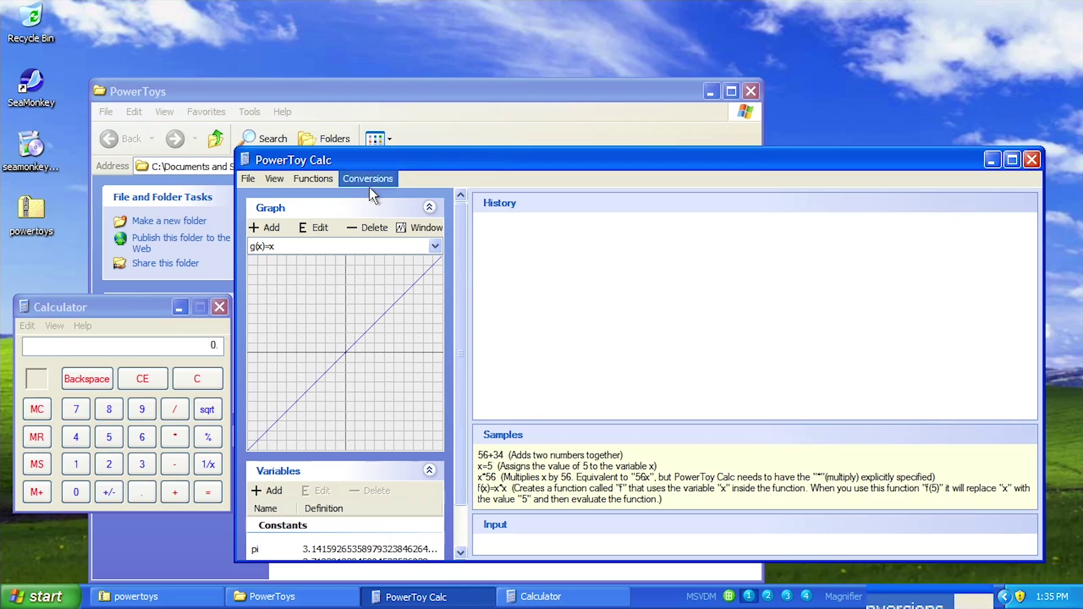
Examine PowerToy Calc's functions, its unit conversion categories and the constants listed under its variables
click(330, 179)
mouse_move(368, 178)
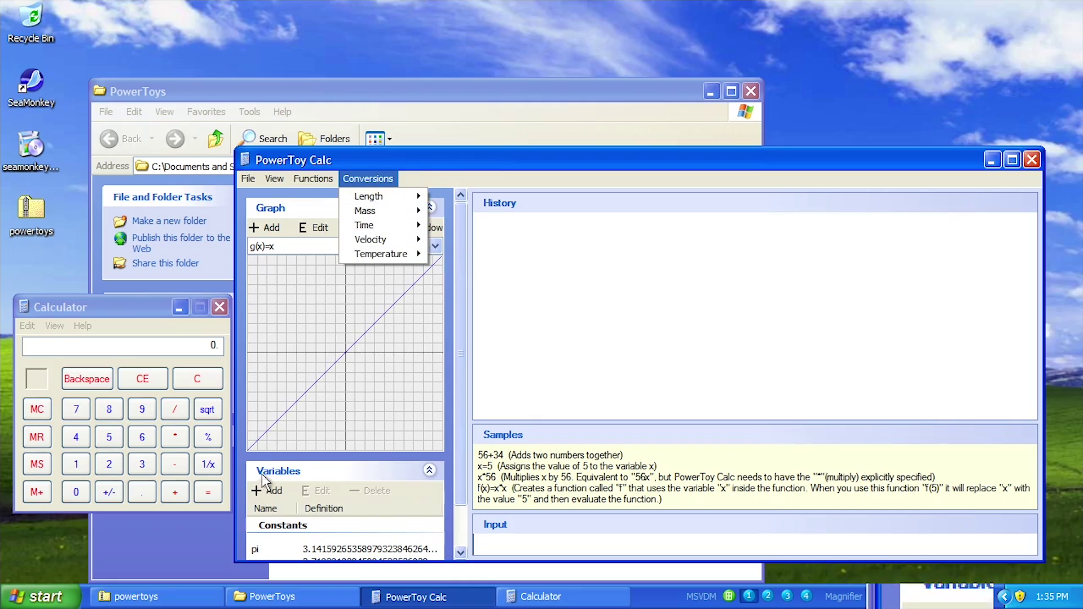
drag(460, 431, 460, 469)
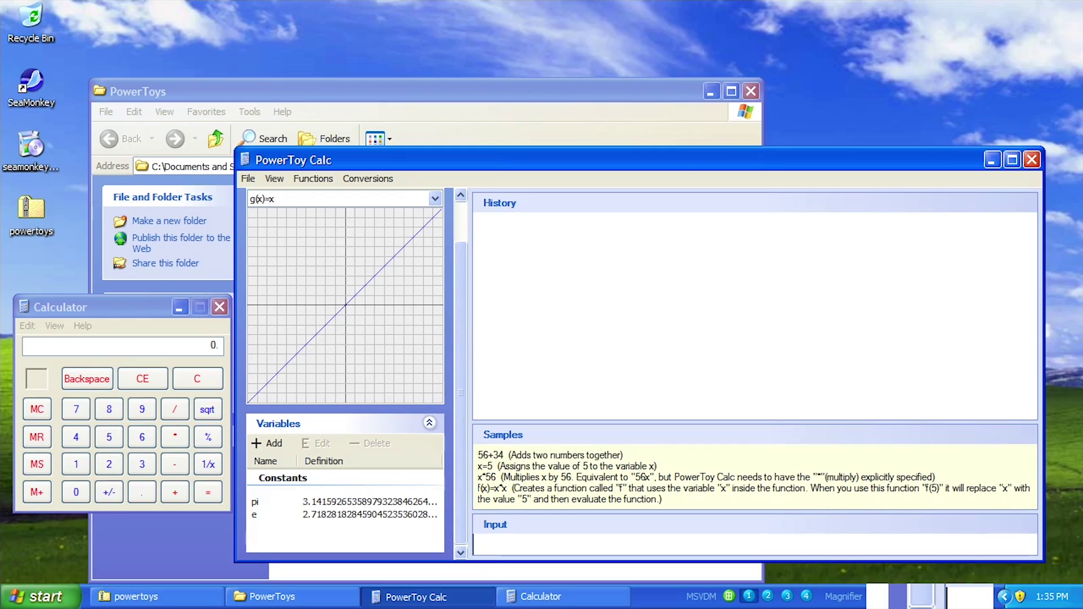
Calculate 7/7 and 6+9 in PowerToy Calc
text(7/7)
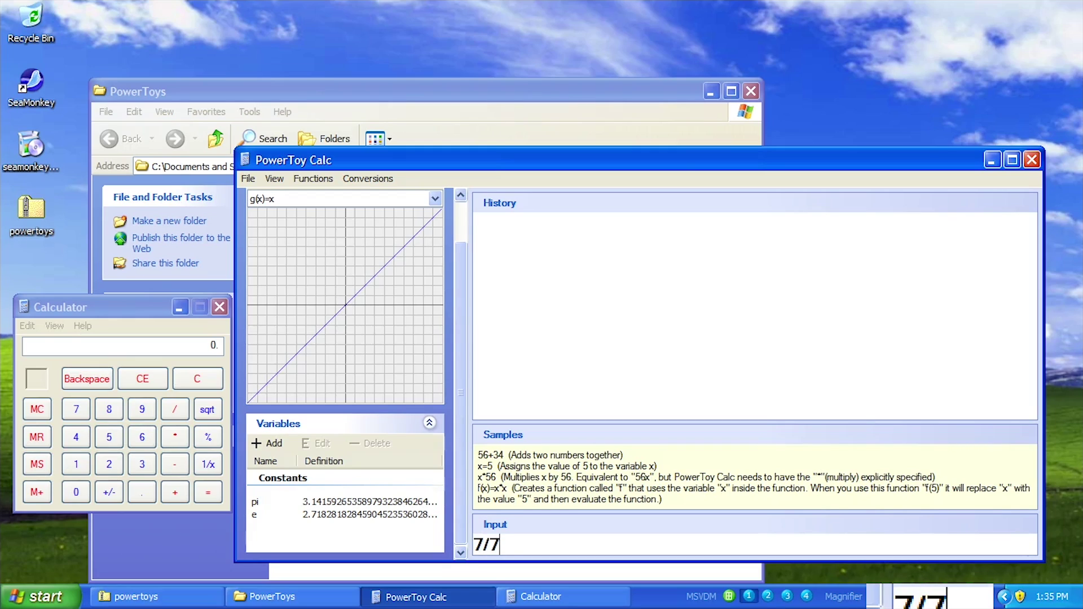
key(Return)
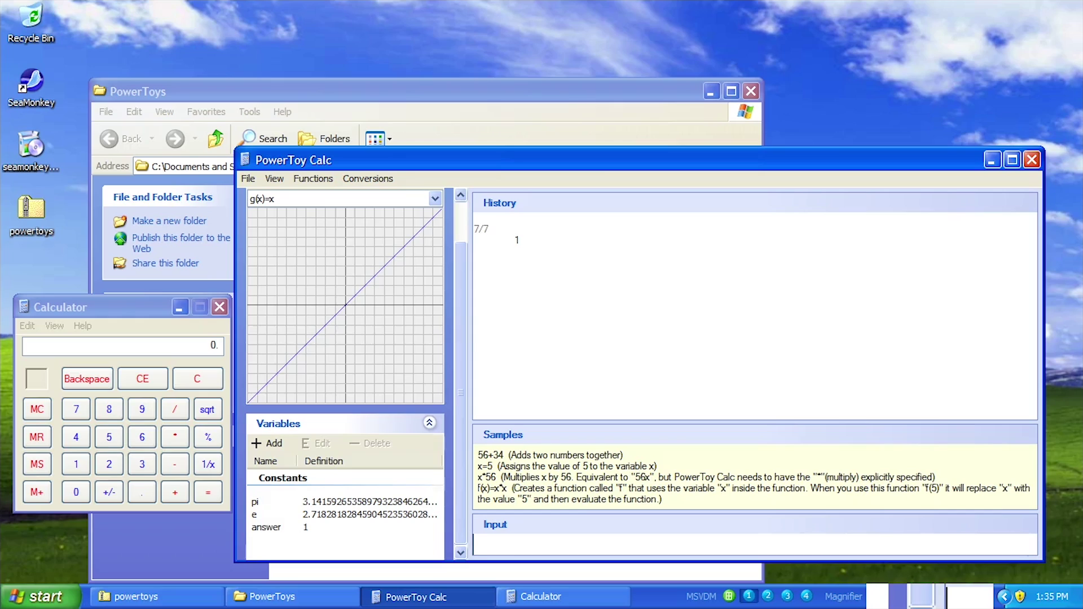
text(6+9)
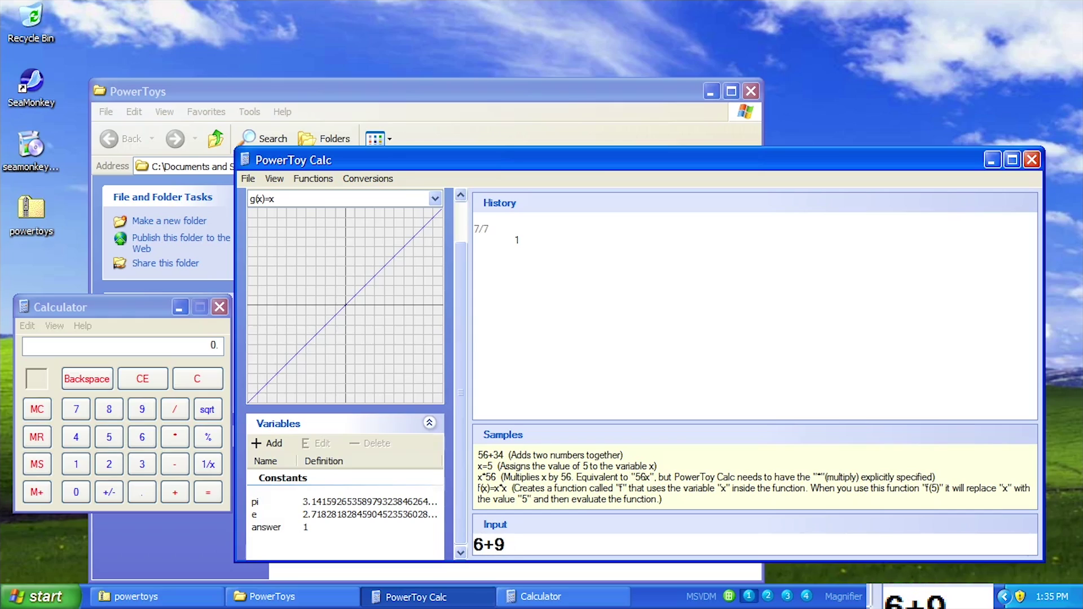
key(Return)
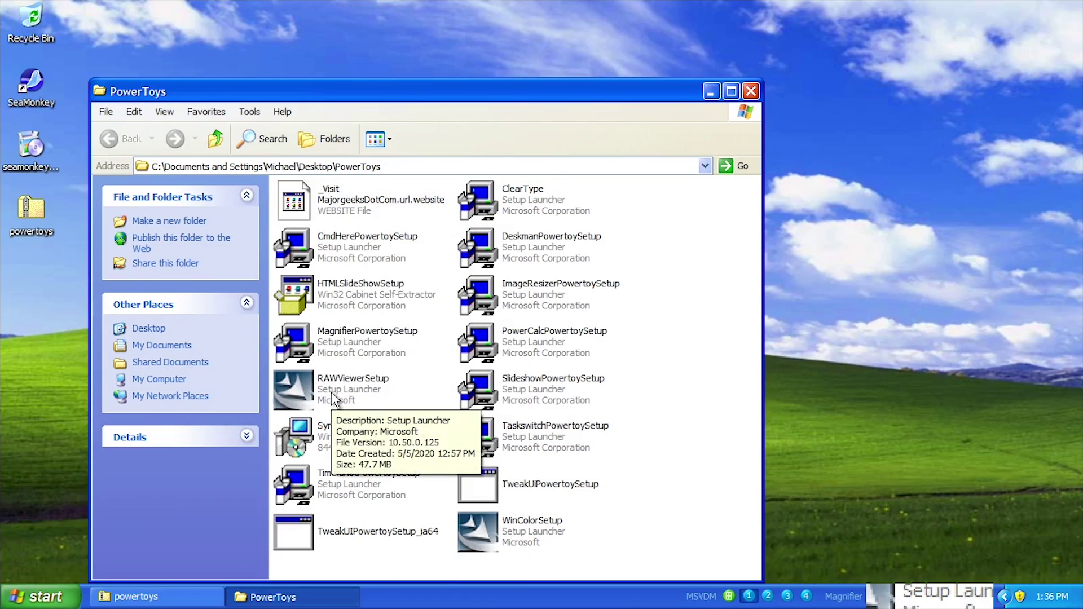
Start the RAW Viewer setup and install its required Microsoft .NET Framework 1.1, agreeing to the licence
double_click(331, 392)
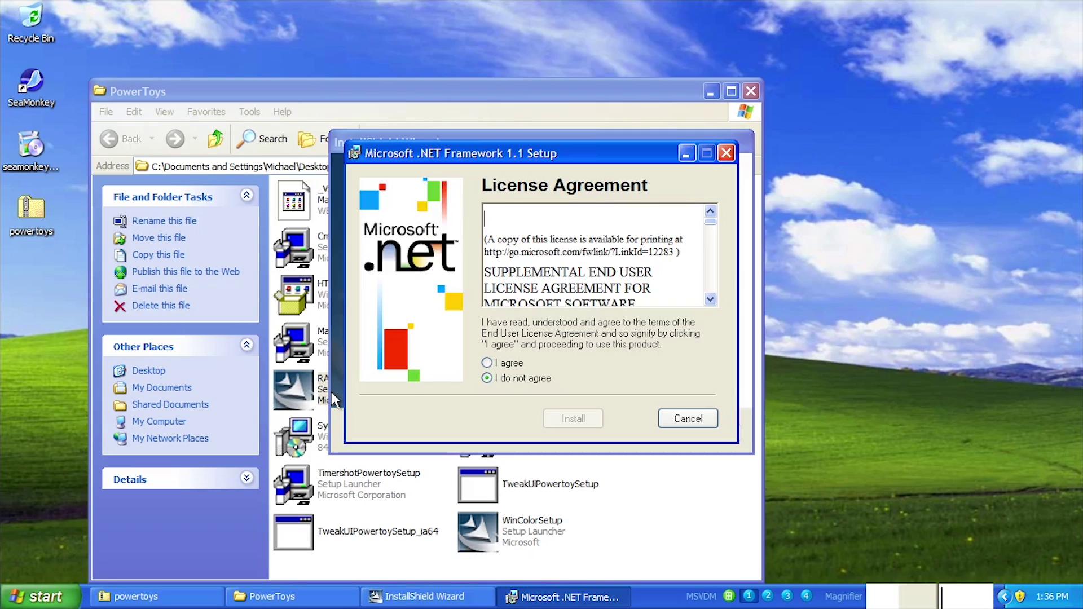
click(508, 363)
click(579, 420)
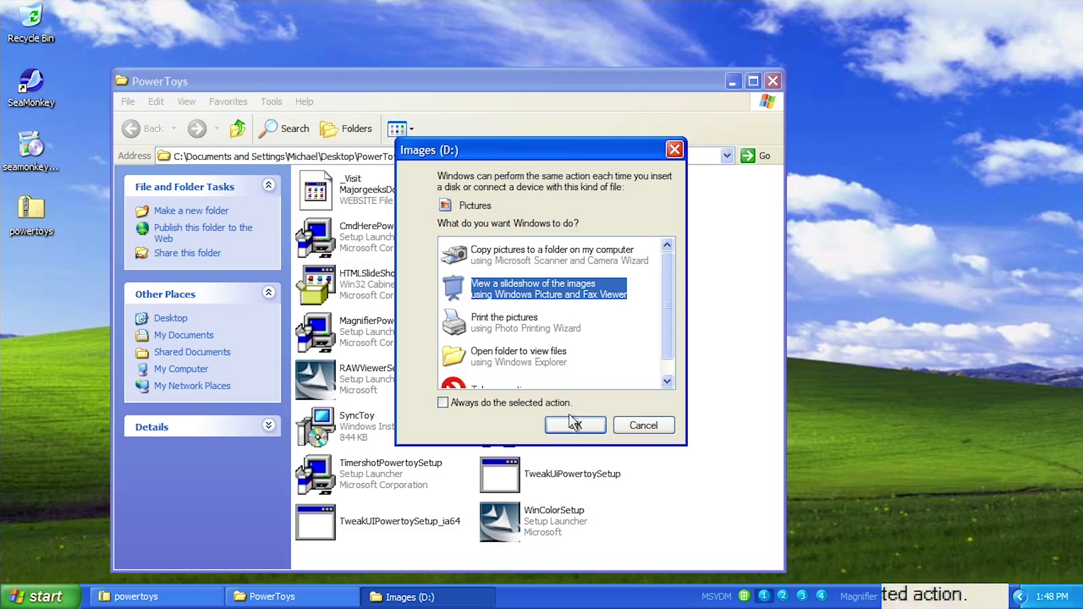
View a slideshow of the images on drive D:, skip forward and back between pictures, and close it
click(1045, 10)
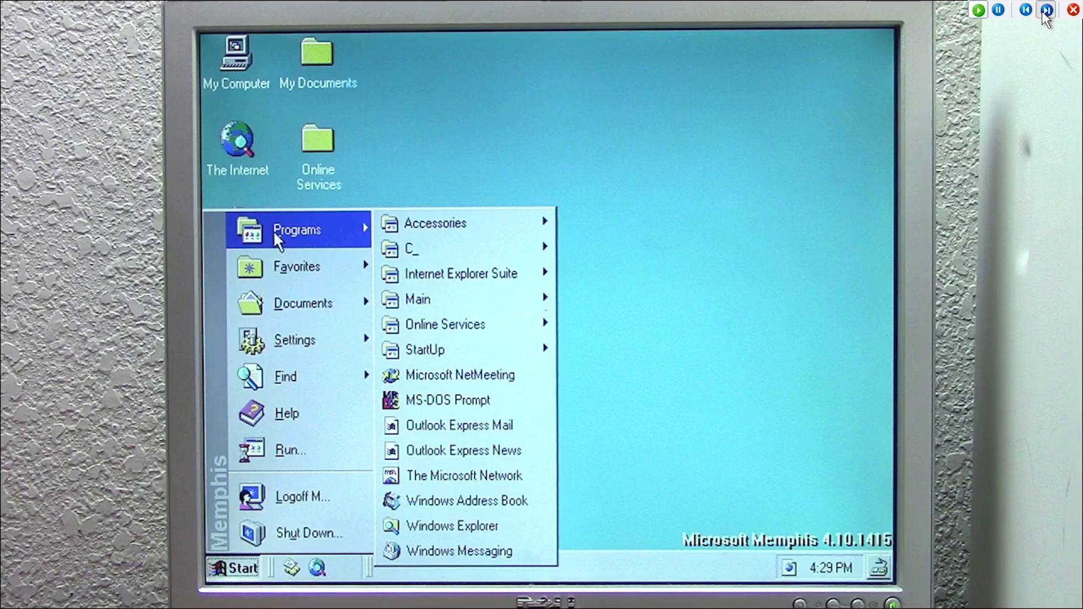
click(1045, 10)
click(1026, 10)
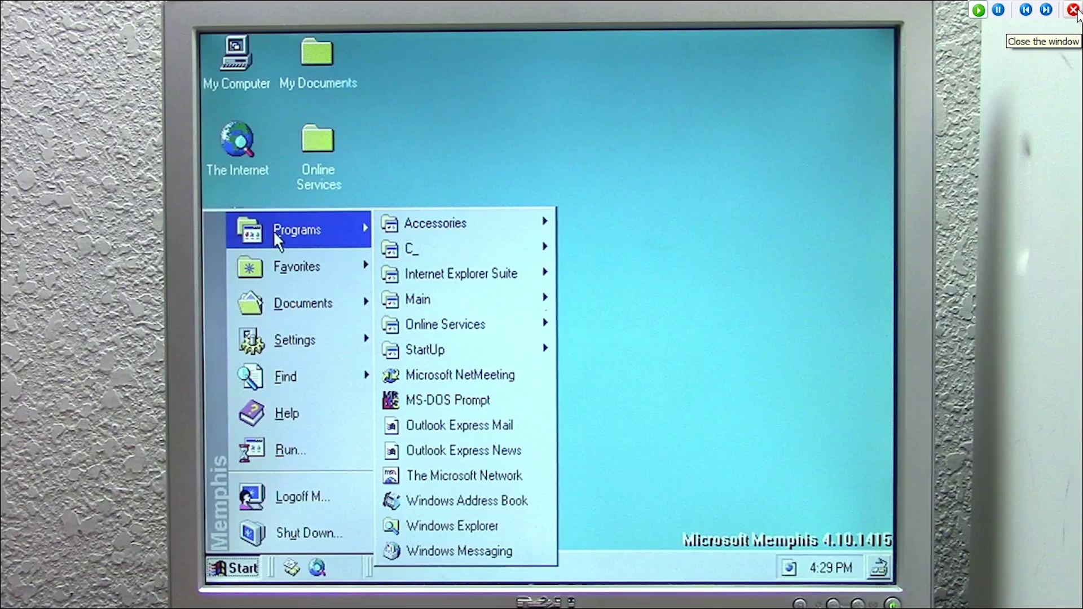
click(1073, 10)
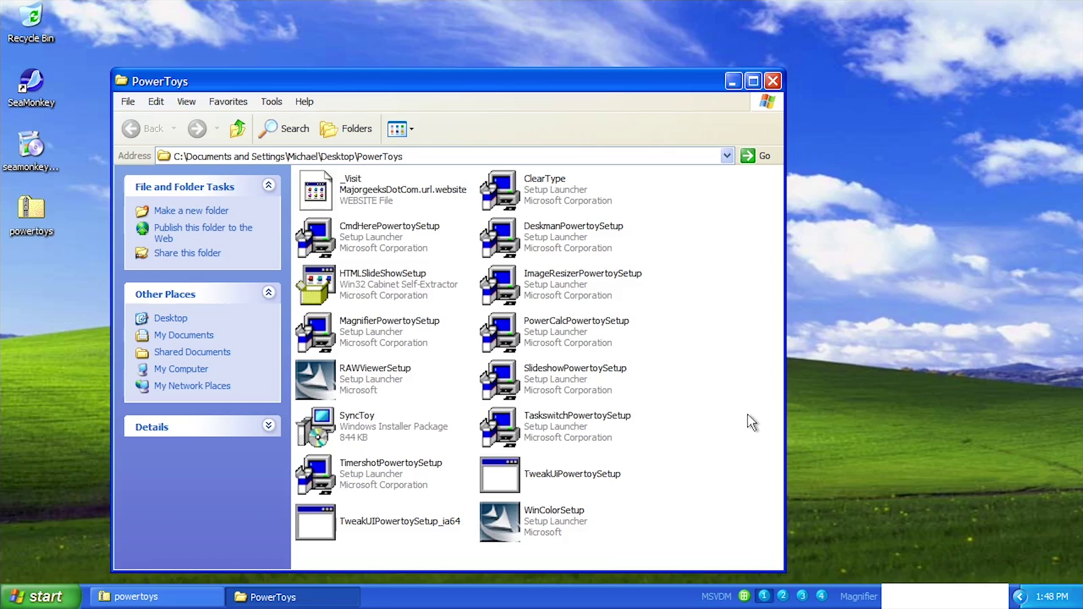
Check the programs listed in the Powertoys for Windows XP group for the newly installed viewer
click(42, 597)
mouse_move(116, 536)
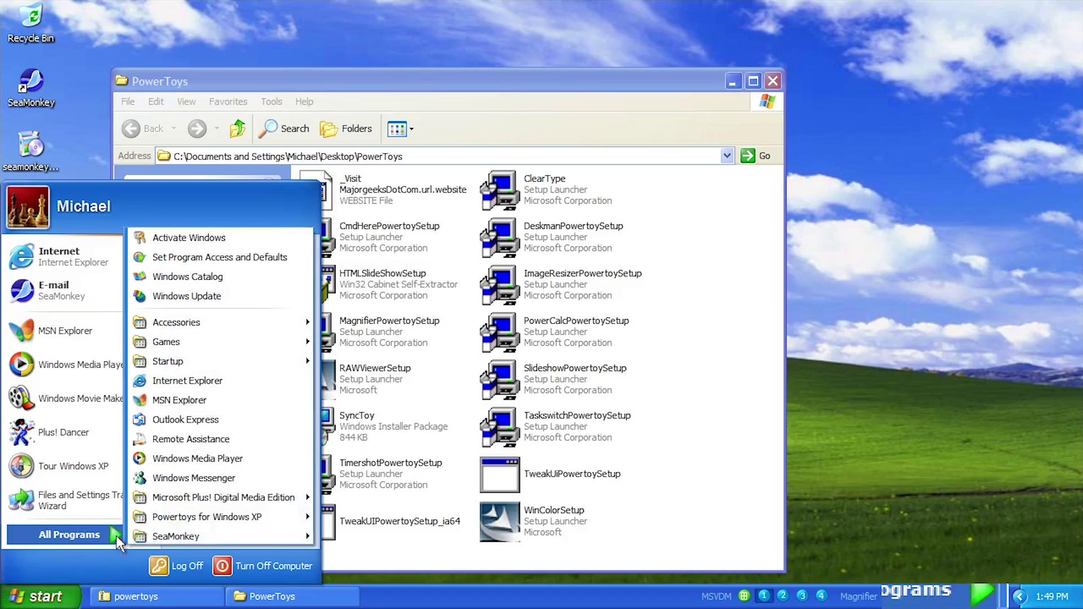
mouse_move(185, 530)
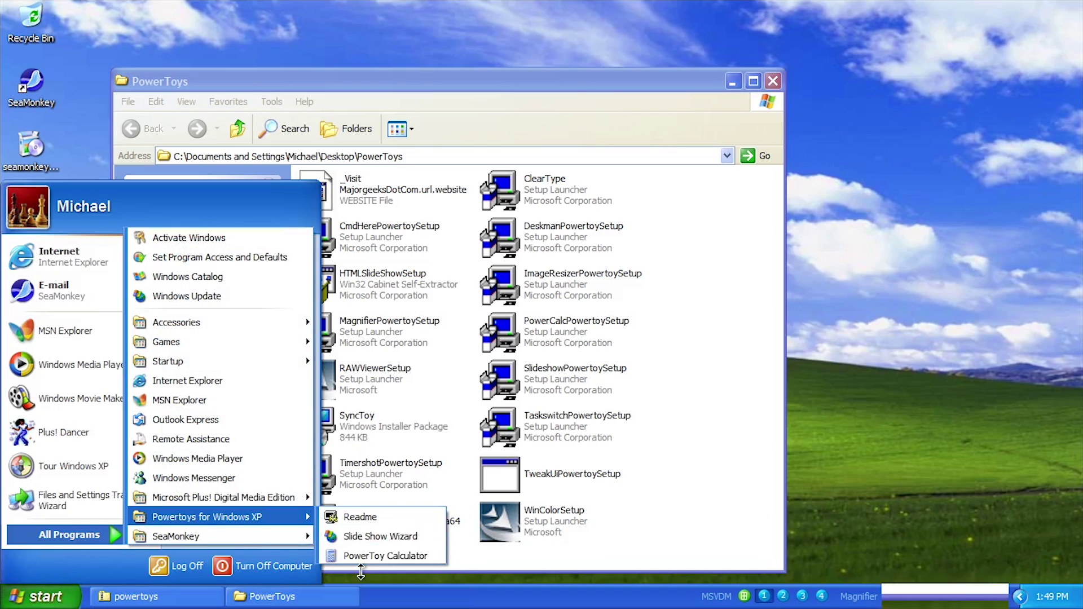
mouse_move(256, 498)
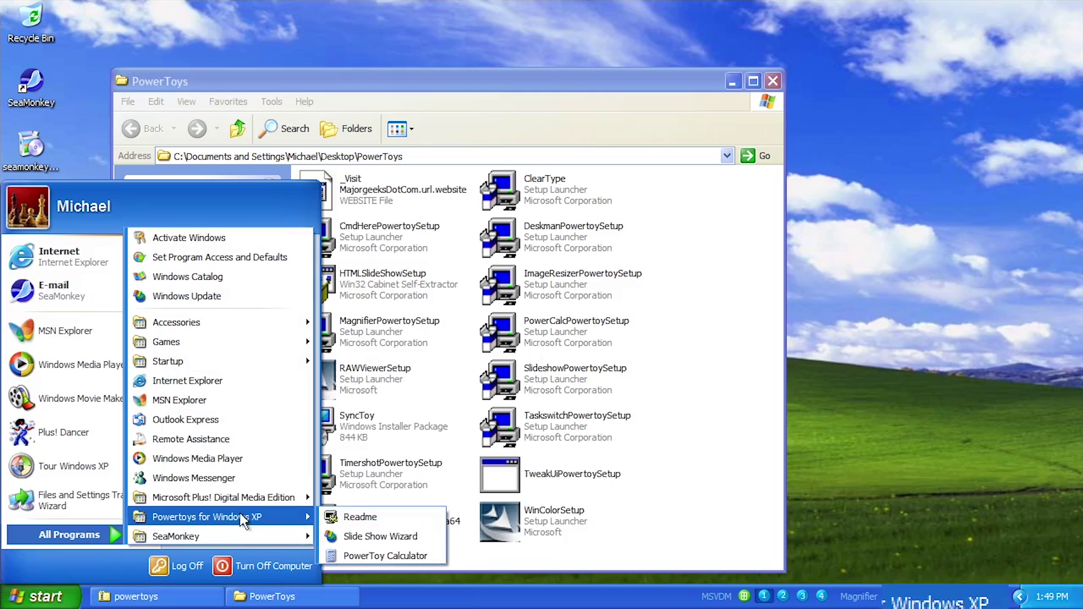
click(702, 359)
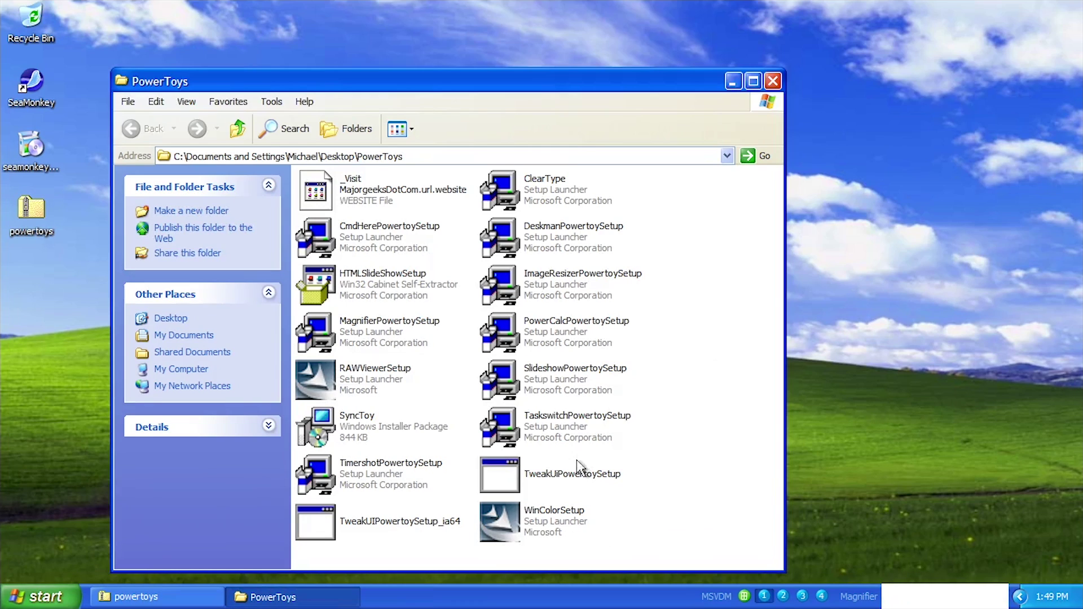
Install SyncToy for the current user only, agreeing to the licence and keeping the default installation folder
double_click(360, 439)
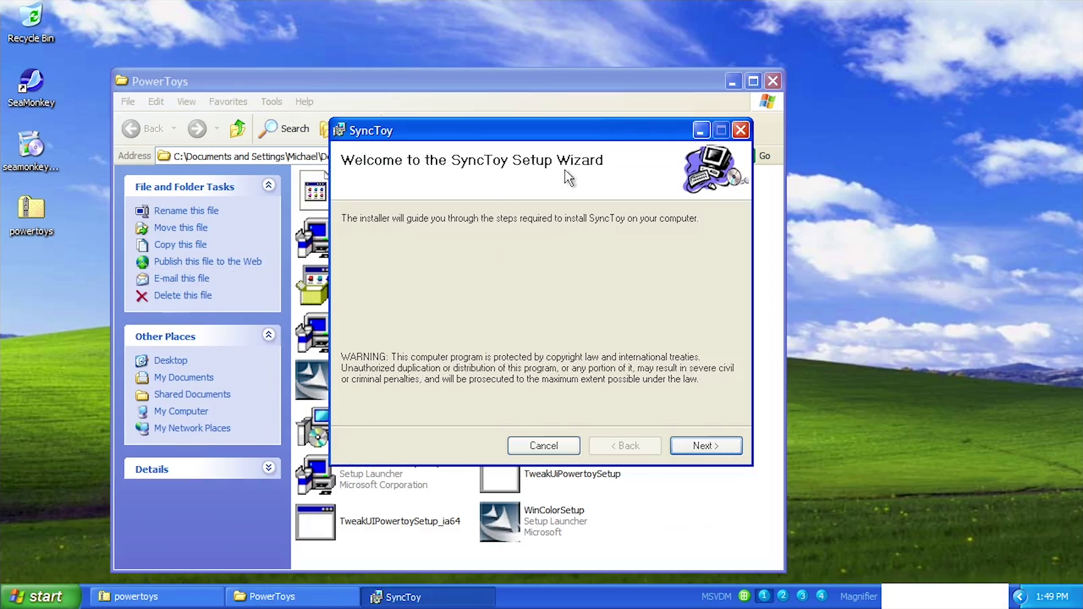
click(705, 446)
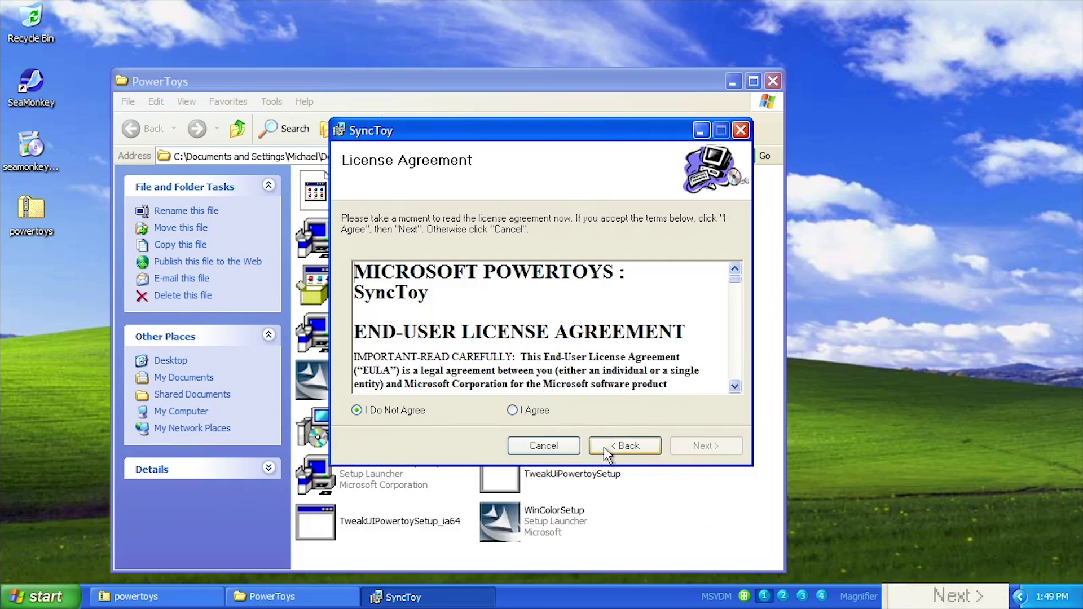
click(533, 413)
click(729, 452)
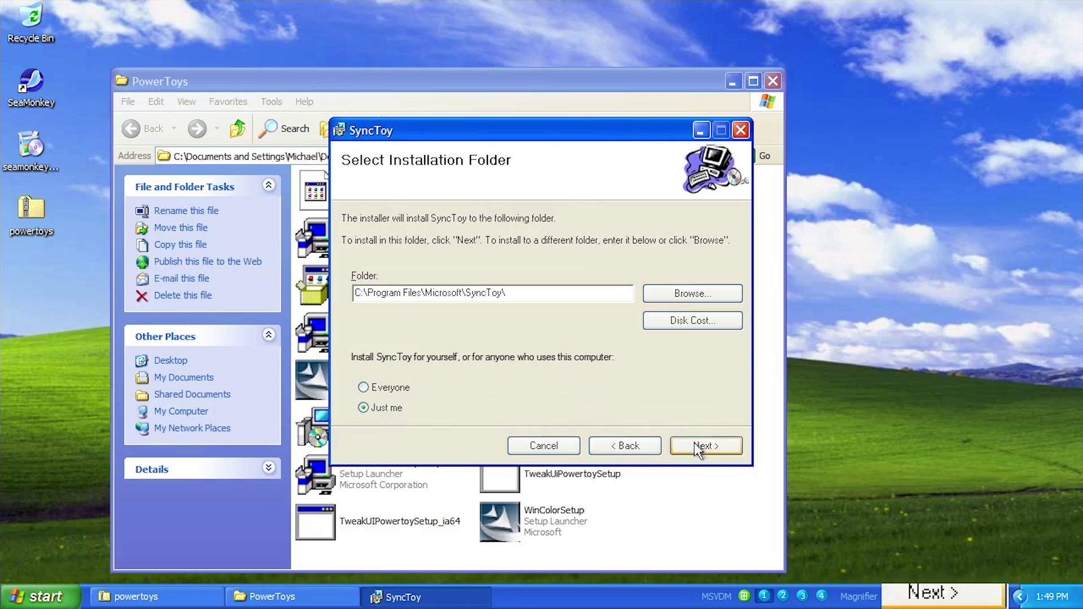
click(689, 444)
click(687, 445)
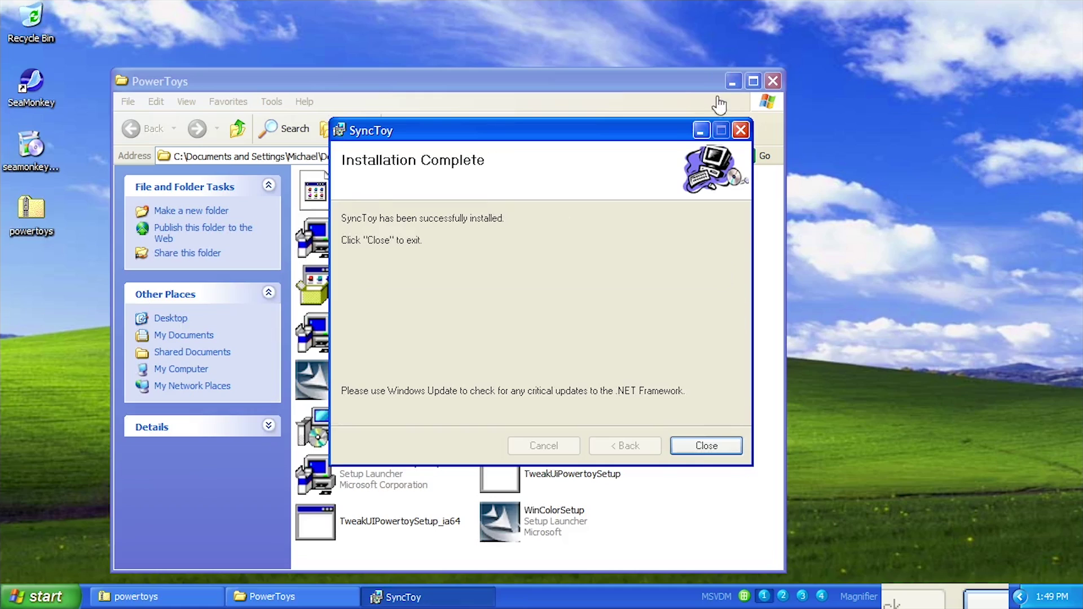
click(706, 446)
Launch SyncToy from the installed programs and reposition its window on the desktop
click(39, 597)
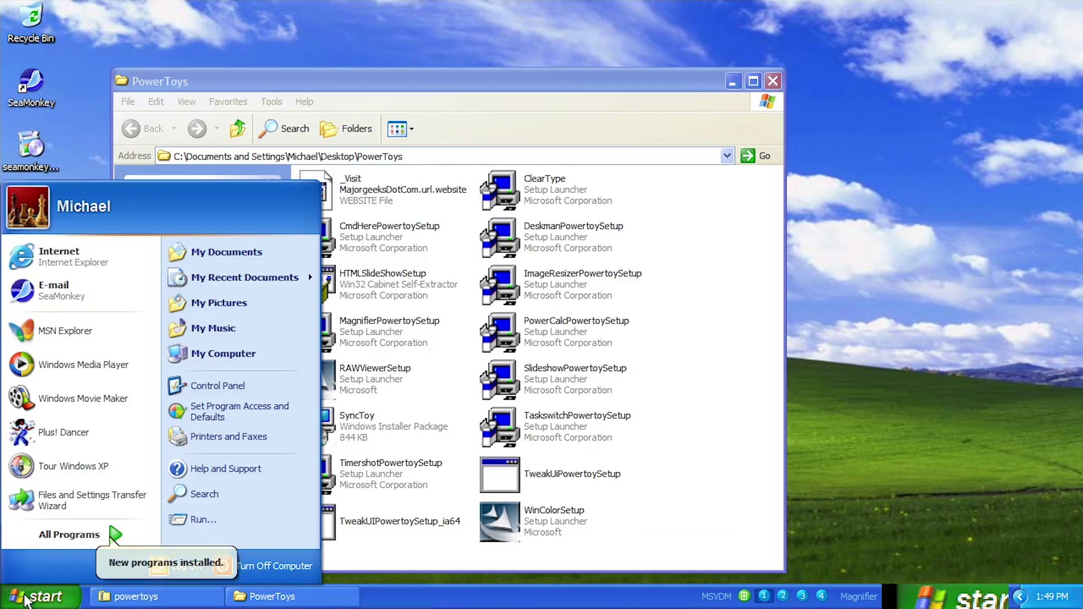
mouse_move(60, 537)
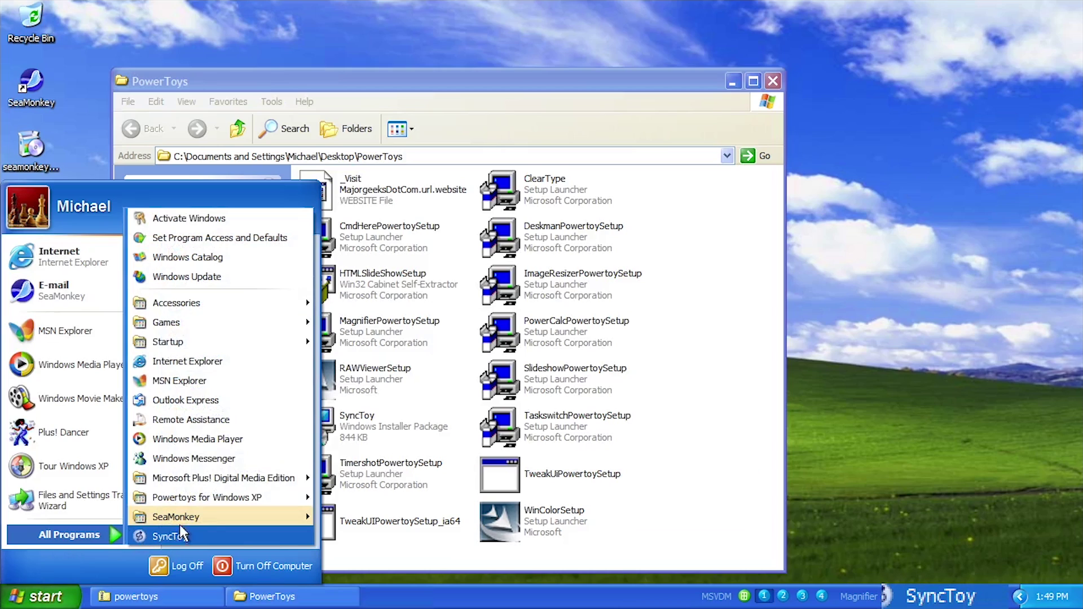
mouse_move(195, 494)
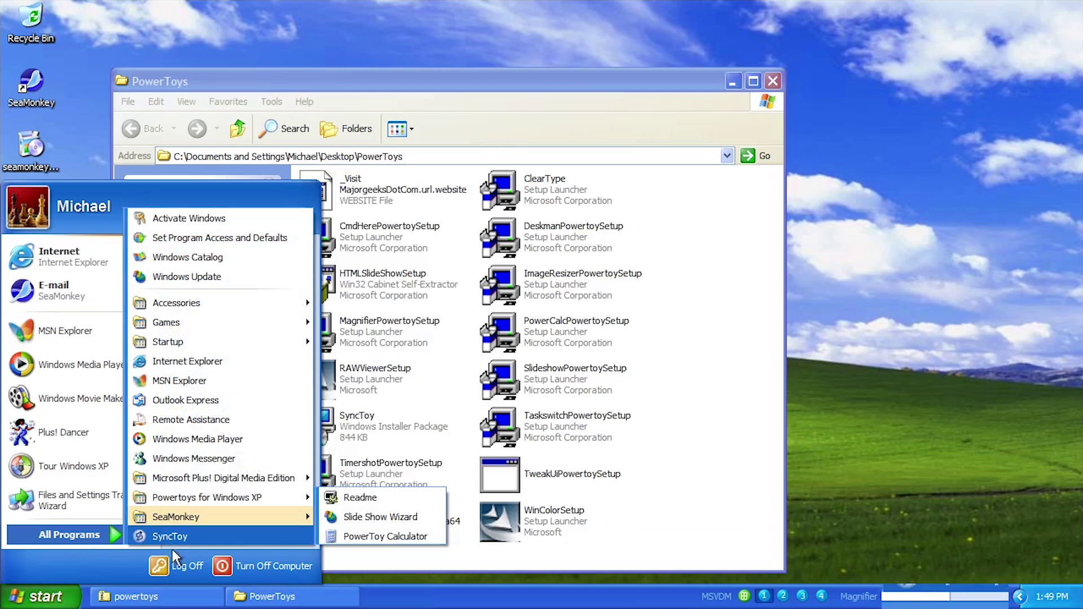
click(147, 536)
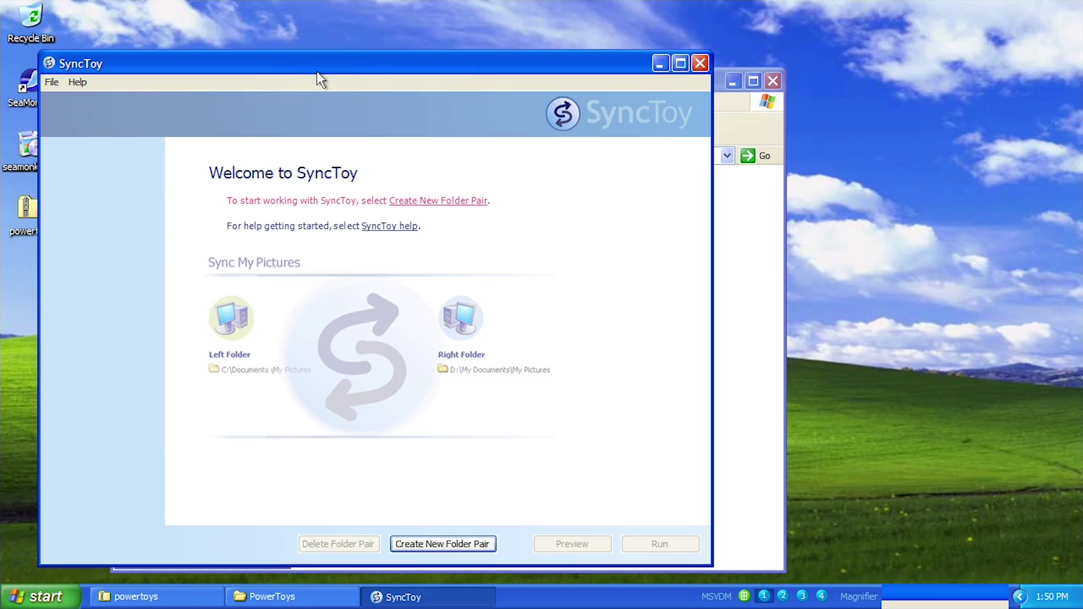
drag(317, 71, 419, 57)
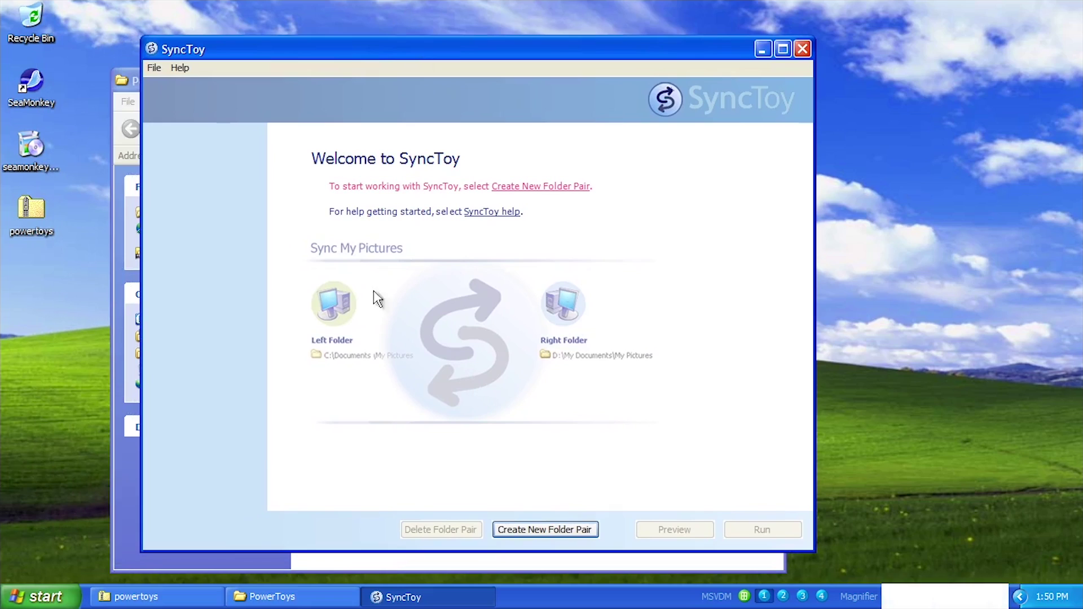
Start a new folder pair in SyncToy with the desktop's PowerToys folder as the left folder
click(545, 529)
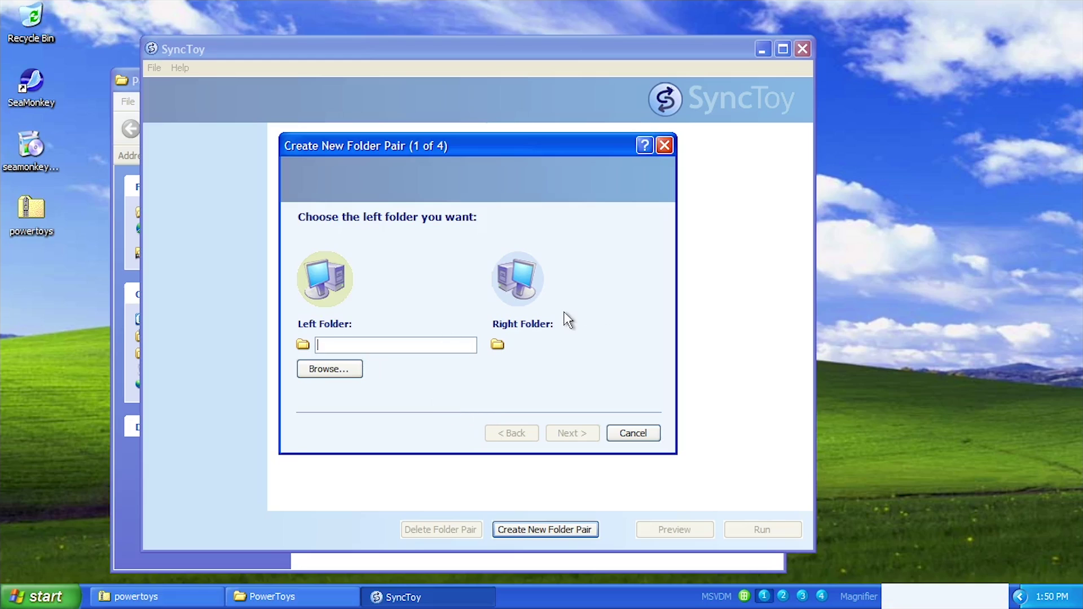
click(346, 371)
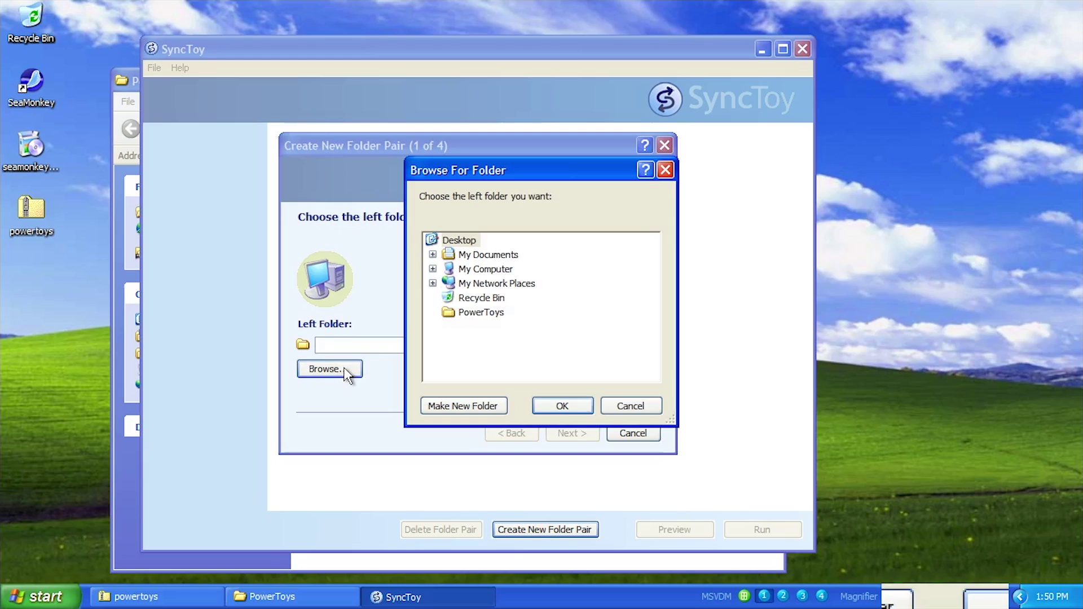
click(473, 315)
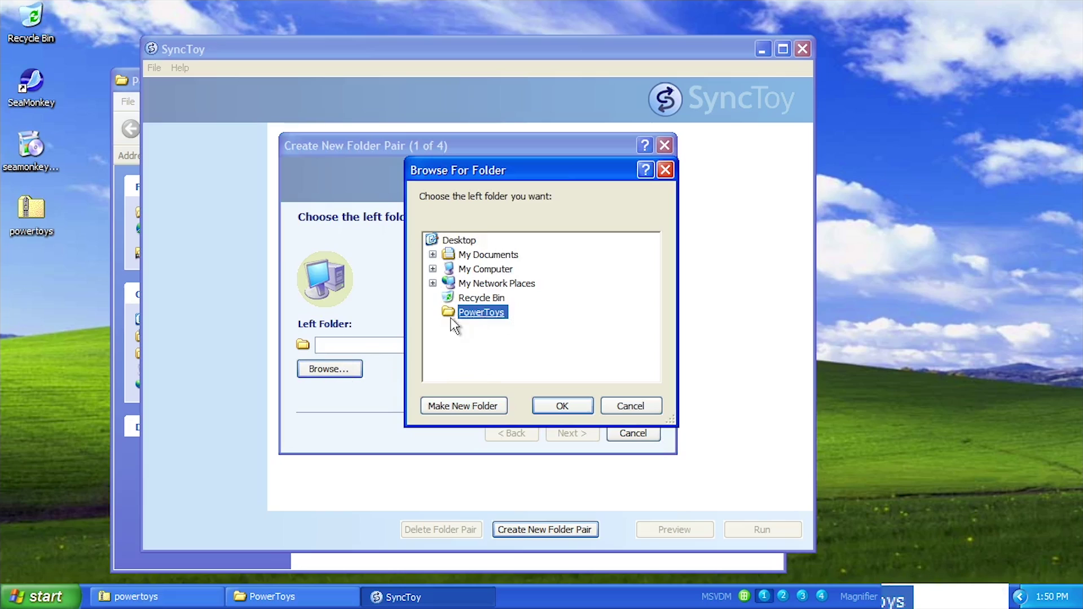
click(570, 406)
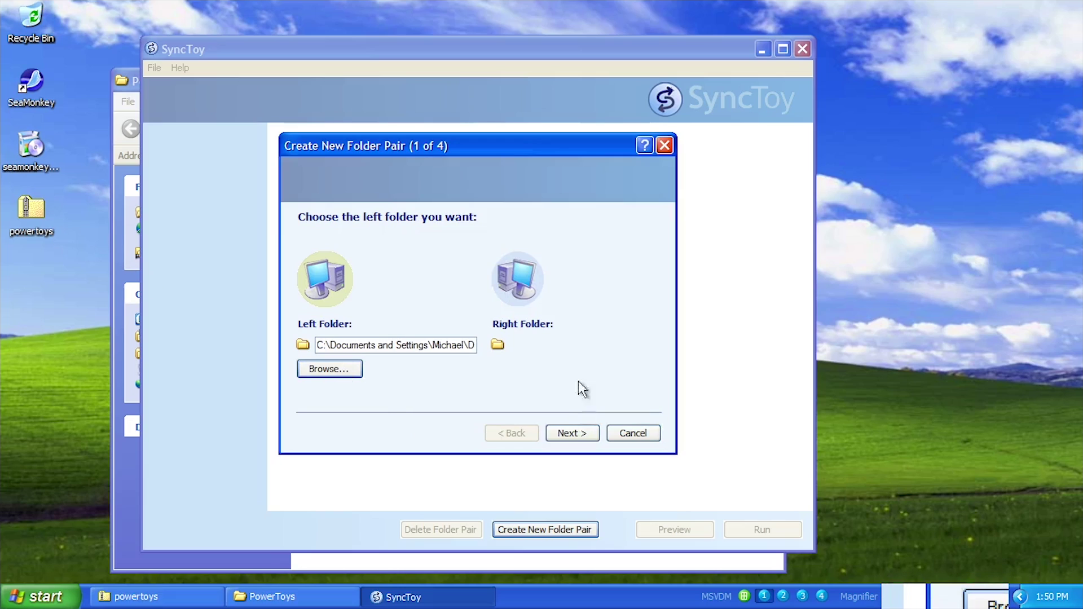
click(579, 436)
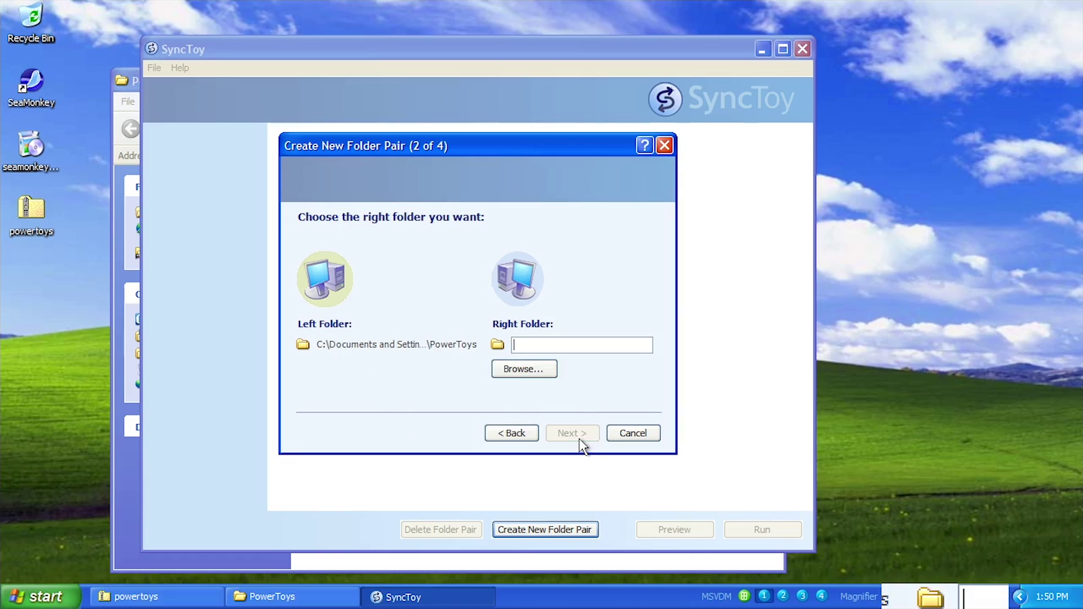
Choose My Pictures in My Documents as the right folder of the new pair
click(524, 373)
click(432, 254)
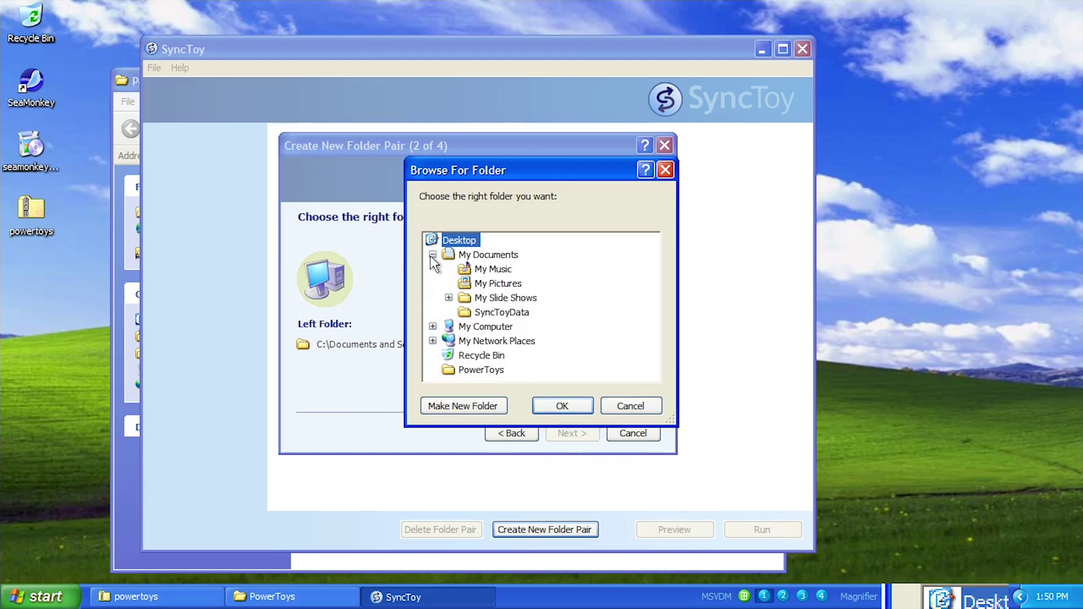
click(491, 284)
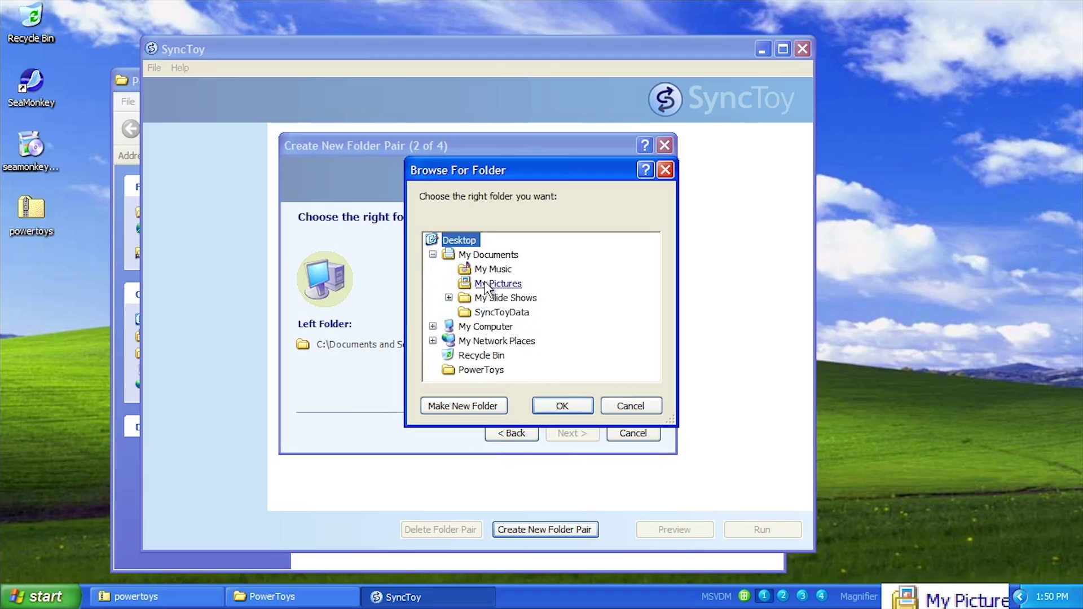
click(589, 406)
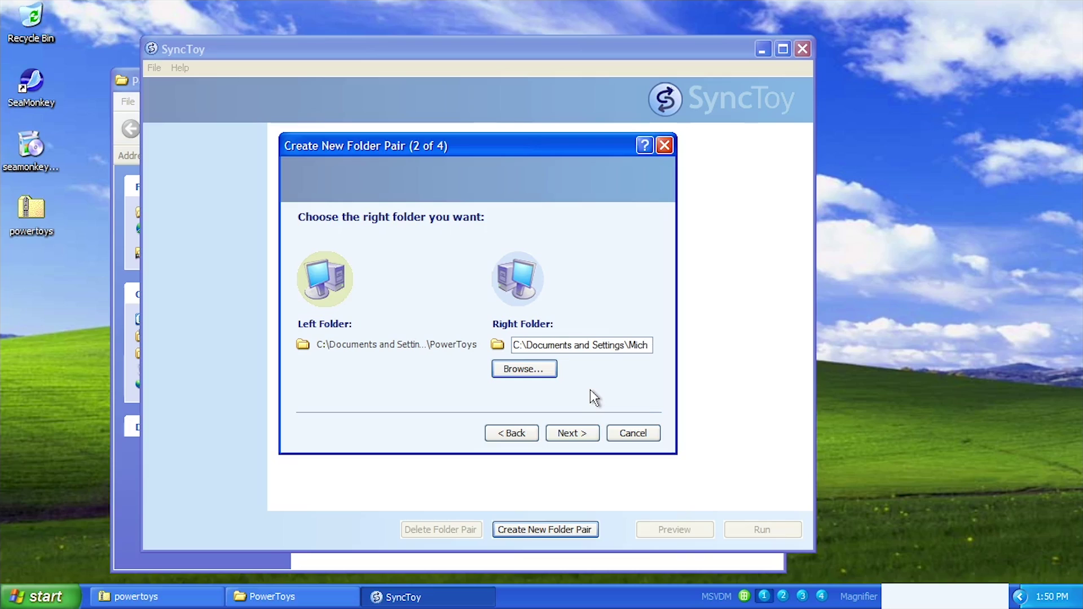
click(570, 433)
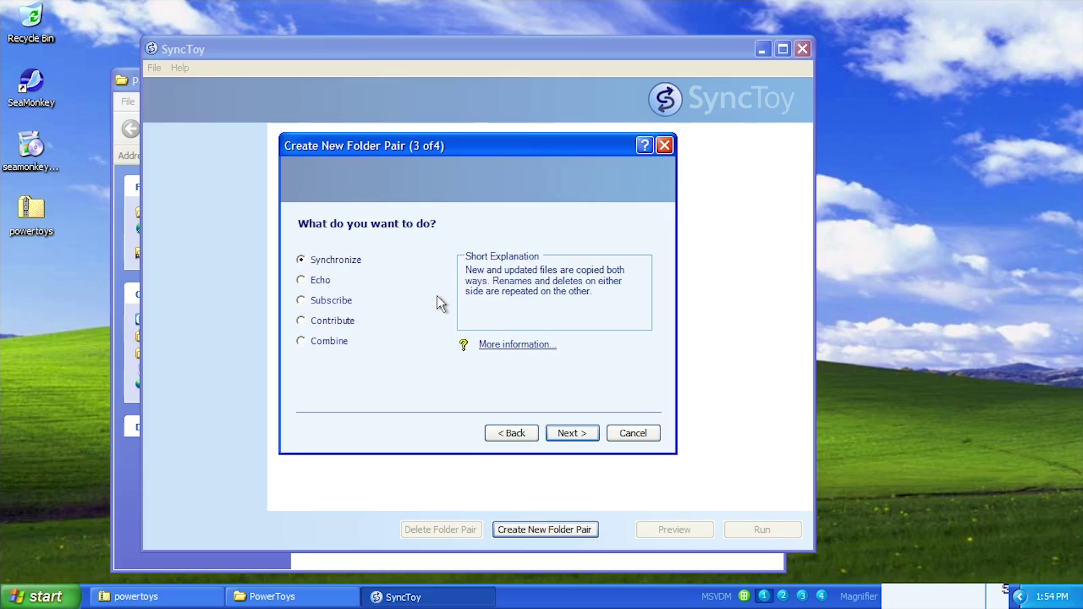
Read the explanations of the Echo, Subscribe, Contribute and Combine actions for the folder pair
click(323, 285)
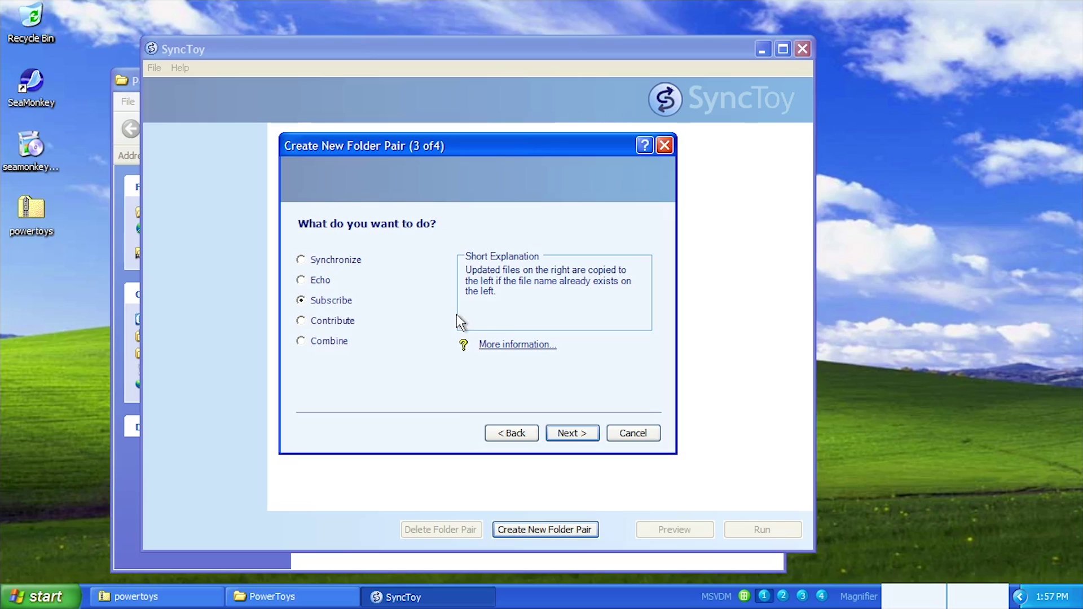
click(354, 320)
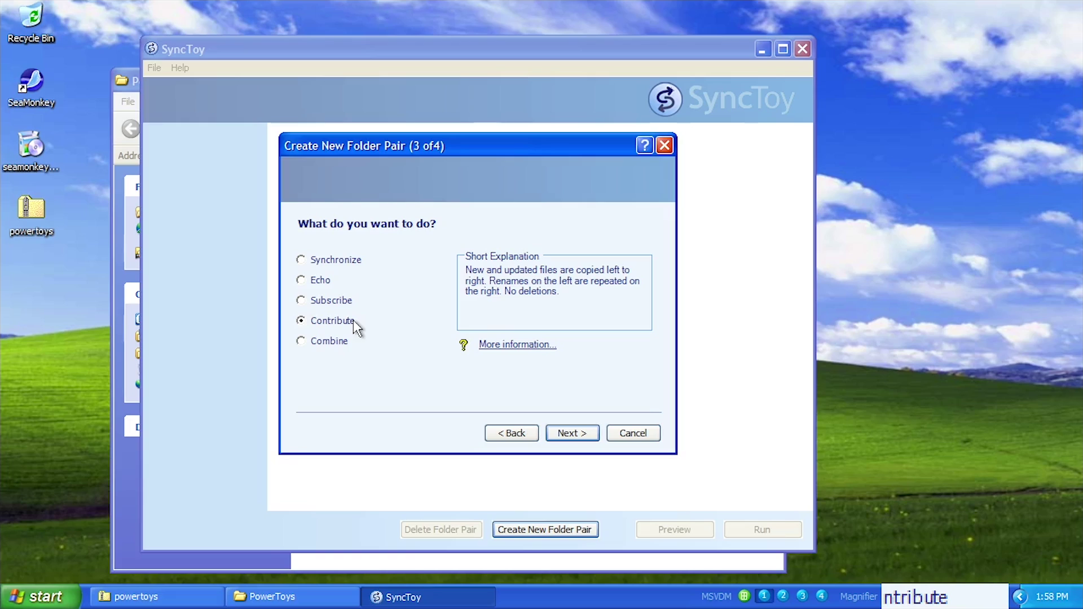
click(332, 342)
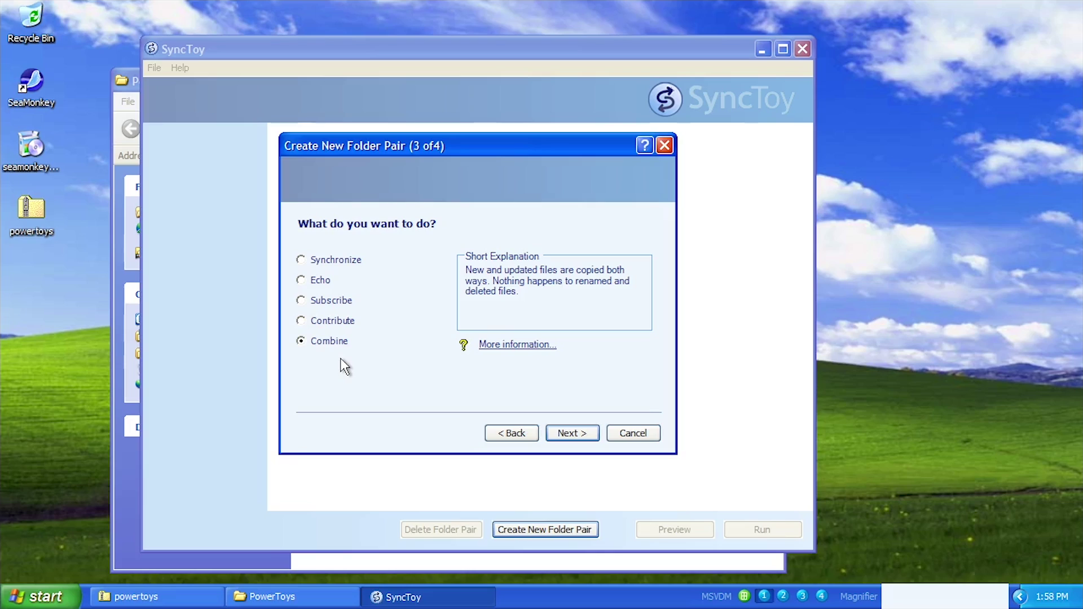
Set the folder pair's action to Synchronize, name the pair Test and finish creating it
click(337, 268)
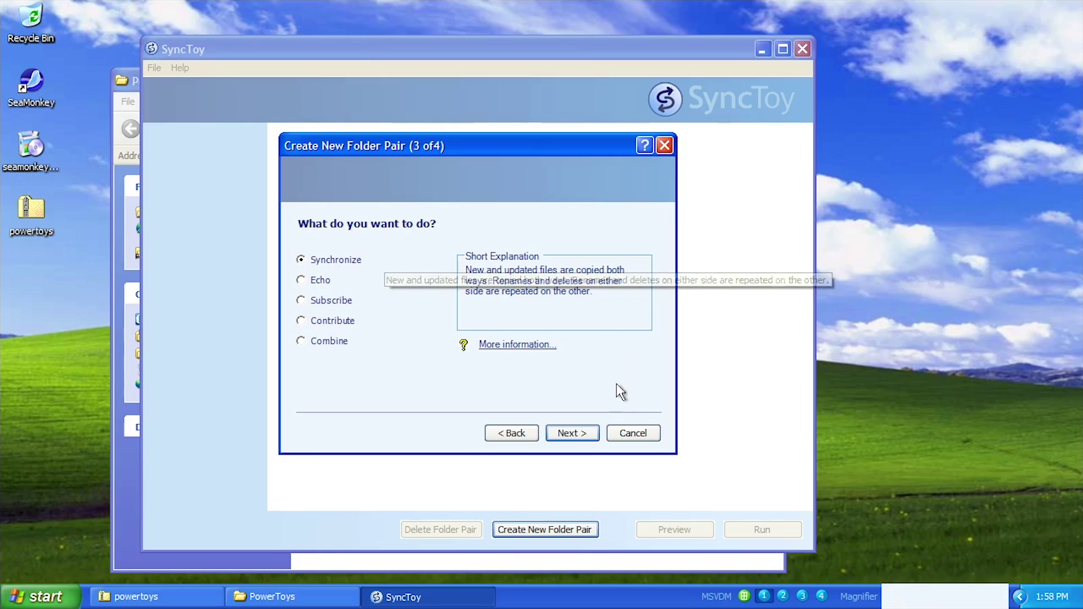
click(565, 432)
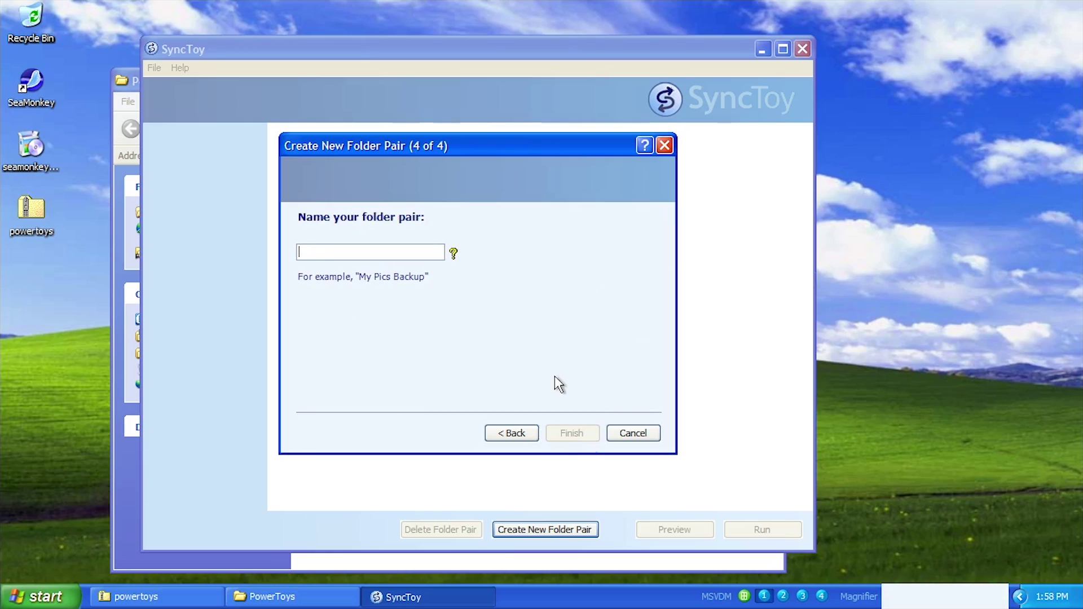
text(Test)
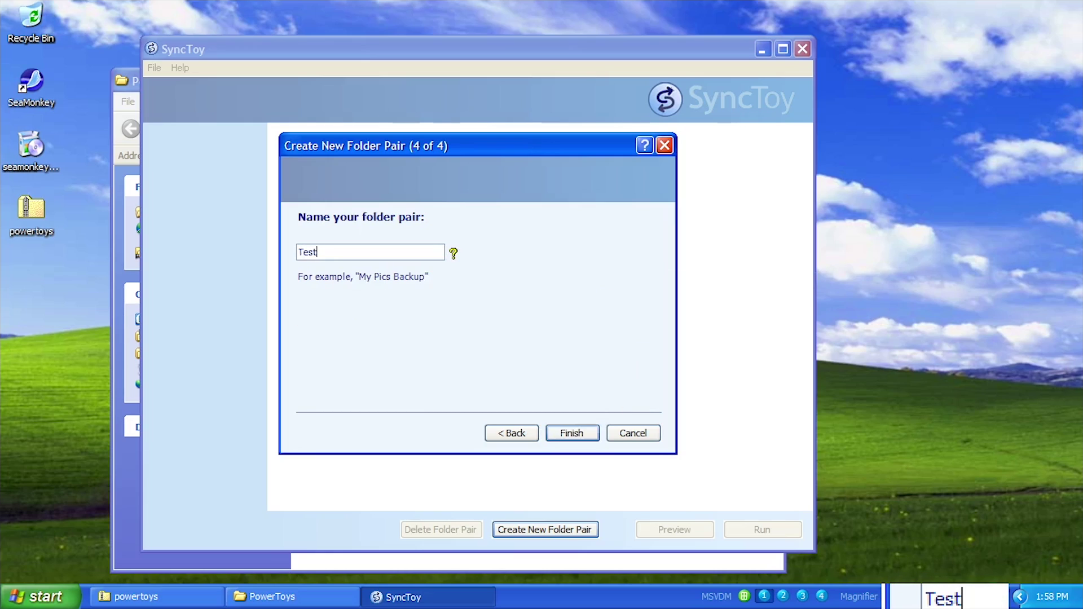
click(559, 432)
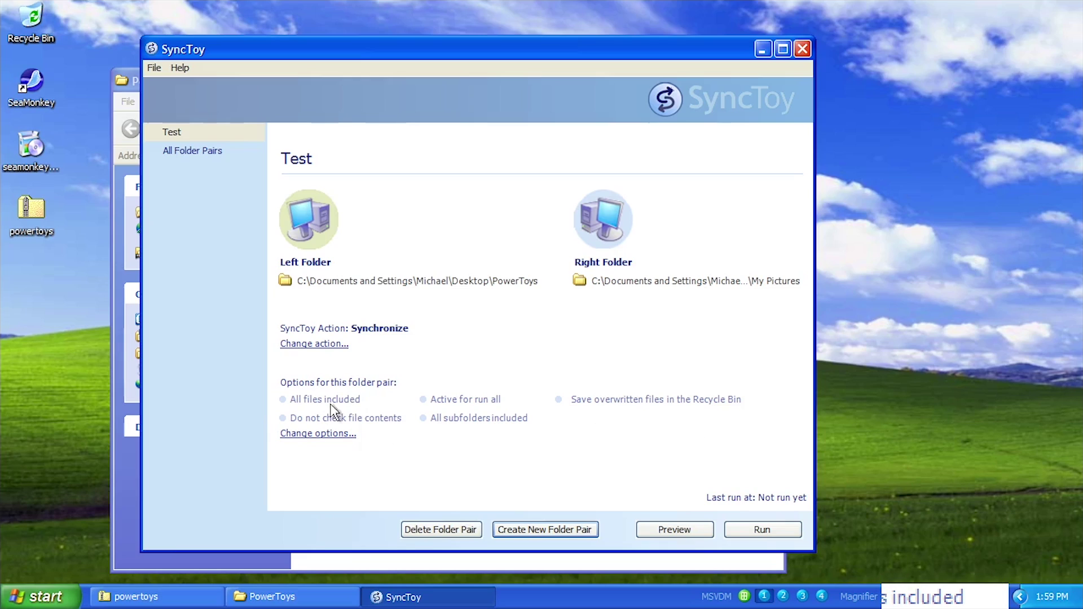
View the list of all folder pairs and preview the synchronization of the Test pair
click(180, 152)
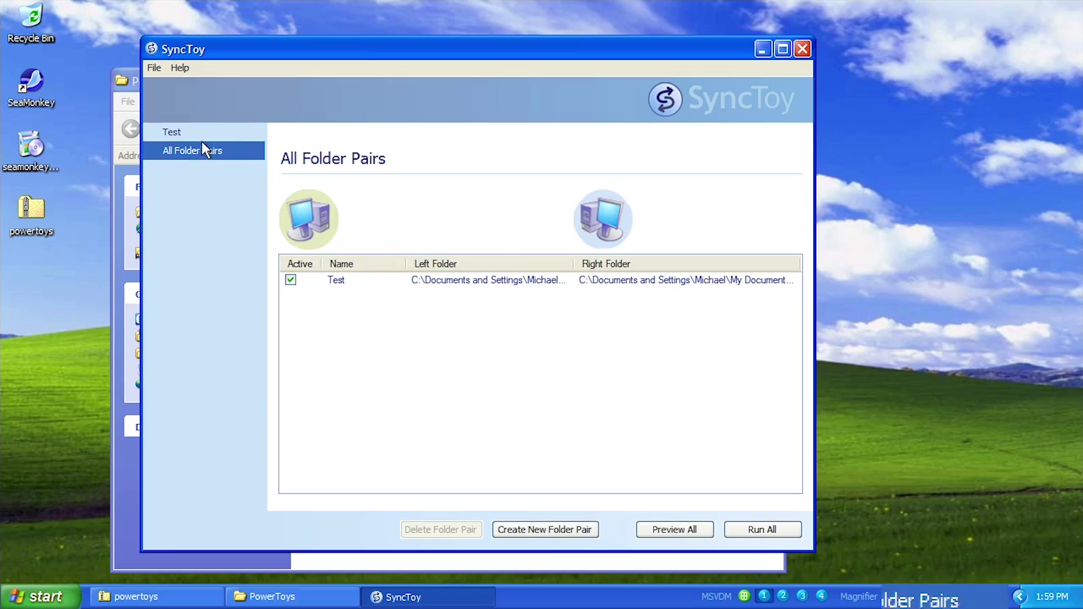
click(188, 135)
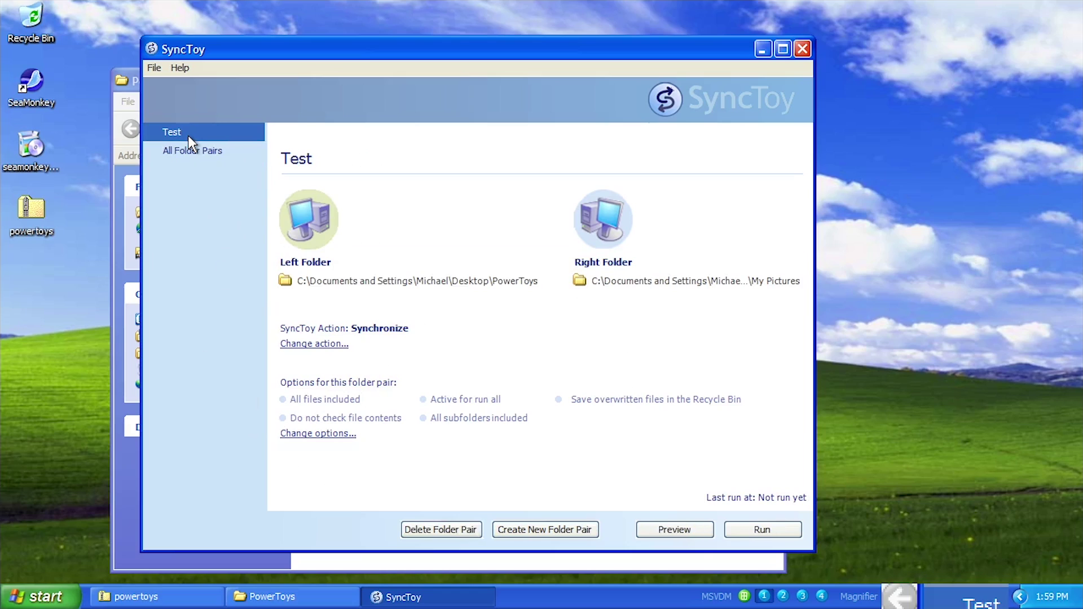
click(694, 534)
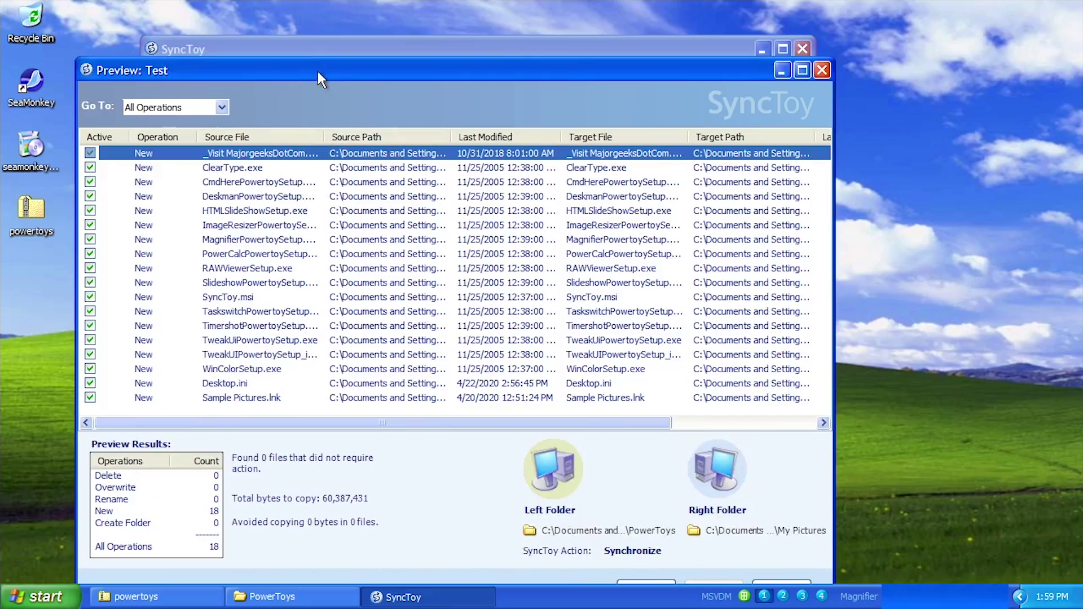
Move the preview window fully into view, narrow its Operation column and widen Source File to show the full names
drag(317, 71, 282, 32)
mouse_move(666, 30)
mouse_down()
mouse_move(378, 303)
mouse_move(280, 510)
mouse_move(705, 110)
mouse_move(683, 26)
mouse_up()
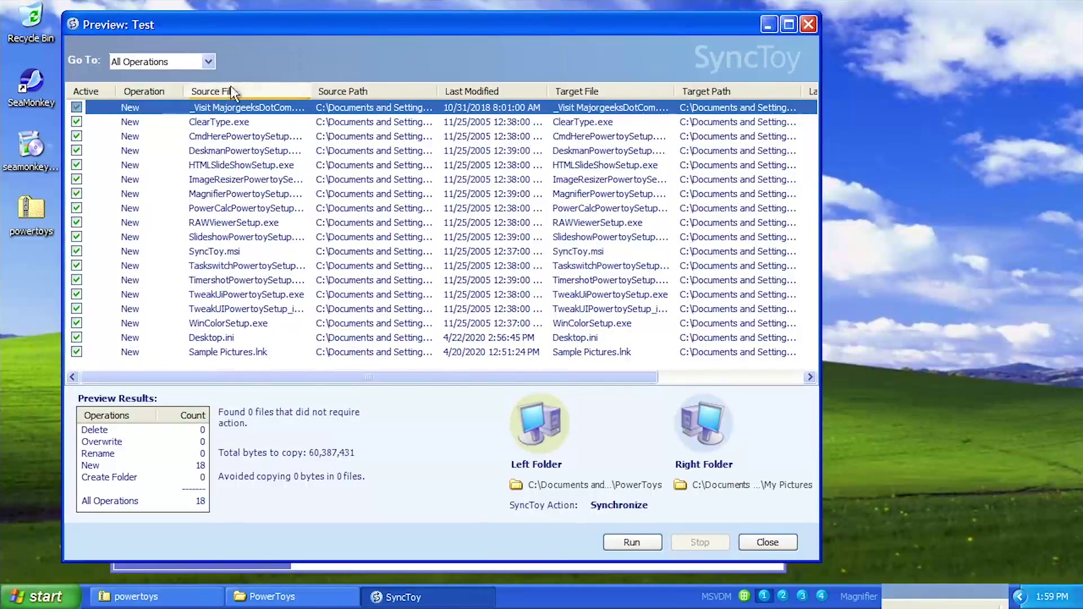
drag(179, 91, 165, 91)
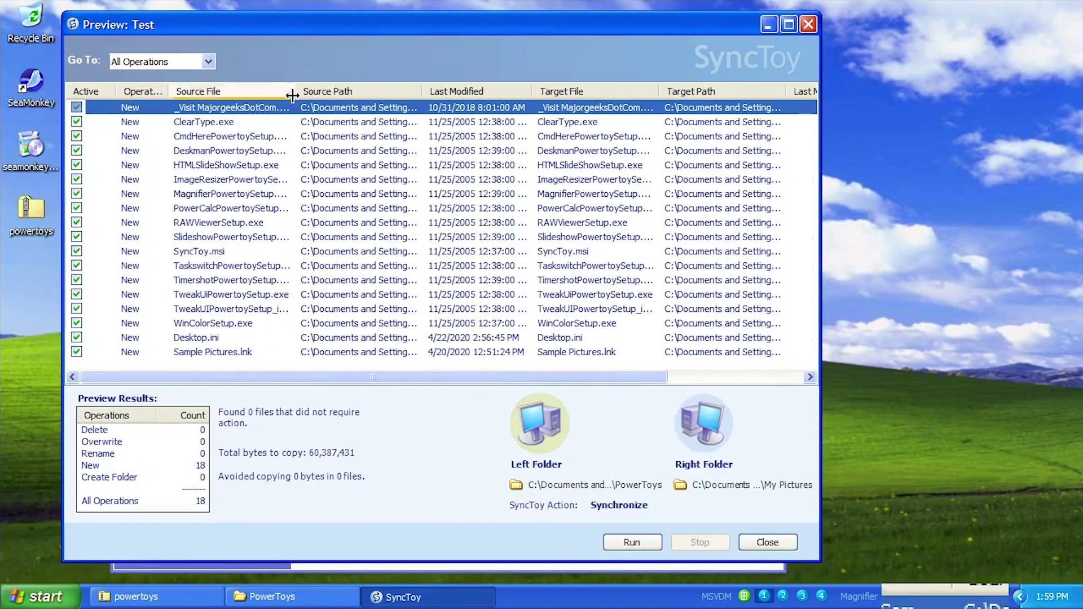
drag(295, 92, 351, 101)
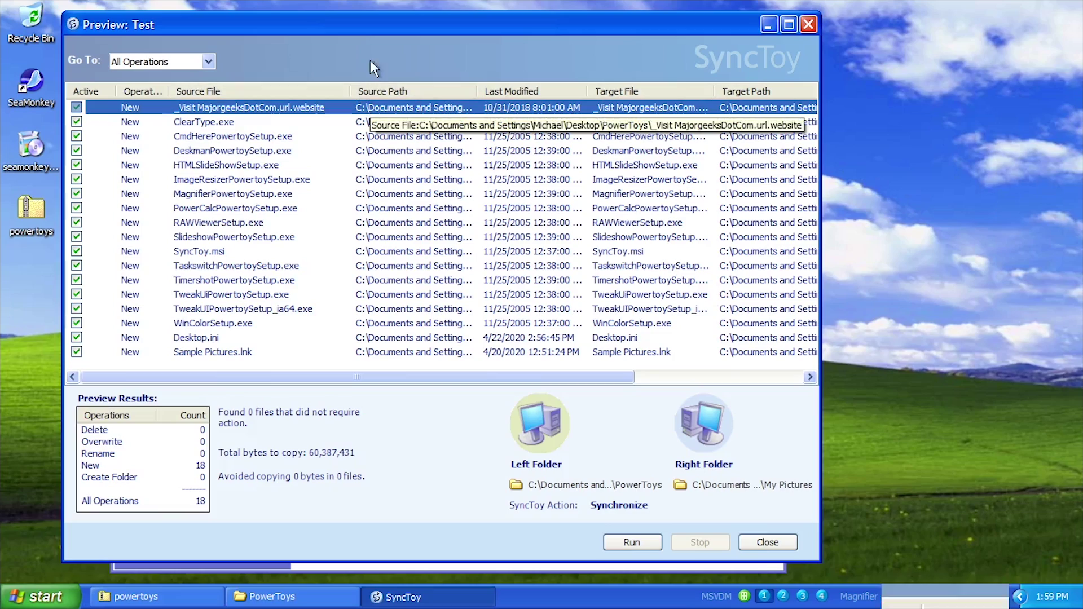
Move the Test preview window aside, then close it and exit SyncToy without running the synchronization
drag(393, 22, 565, 236)
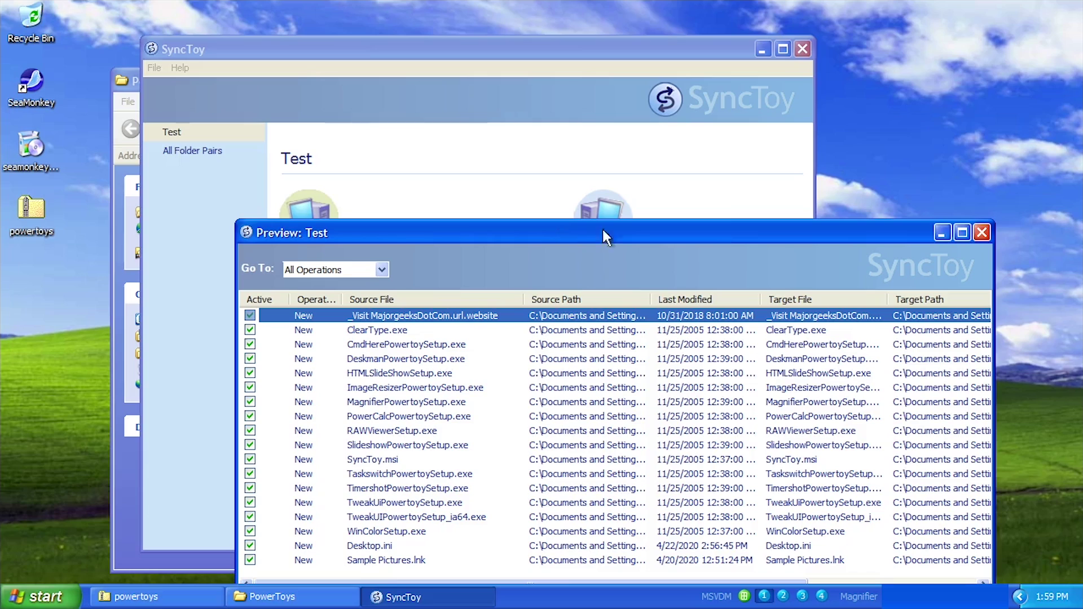
click(982, 233)
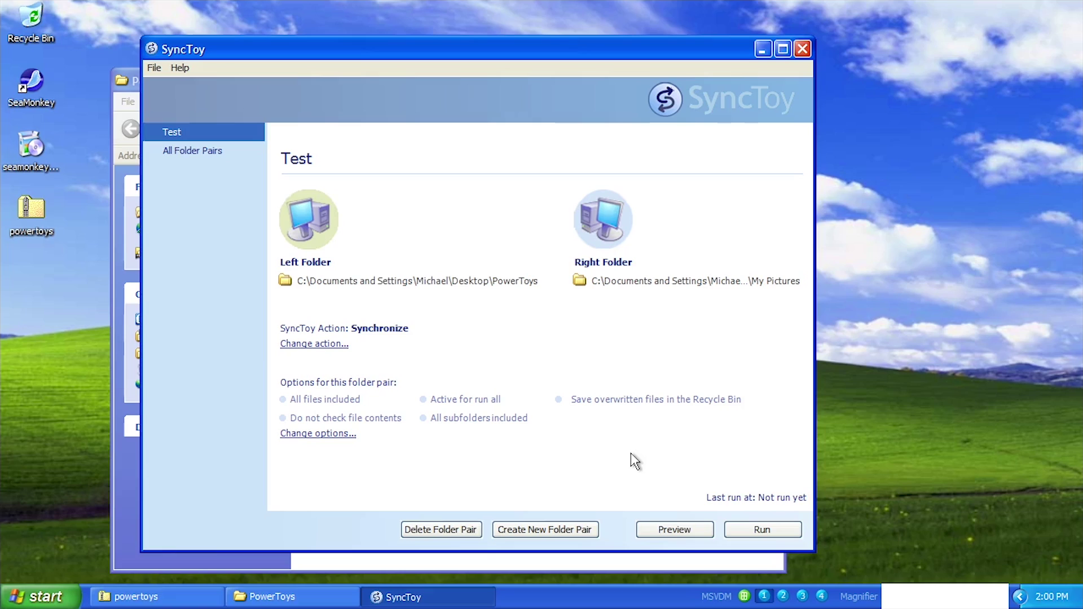
click(802, 49)
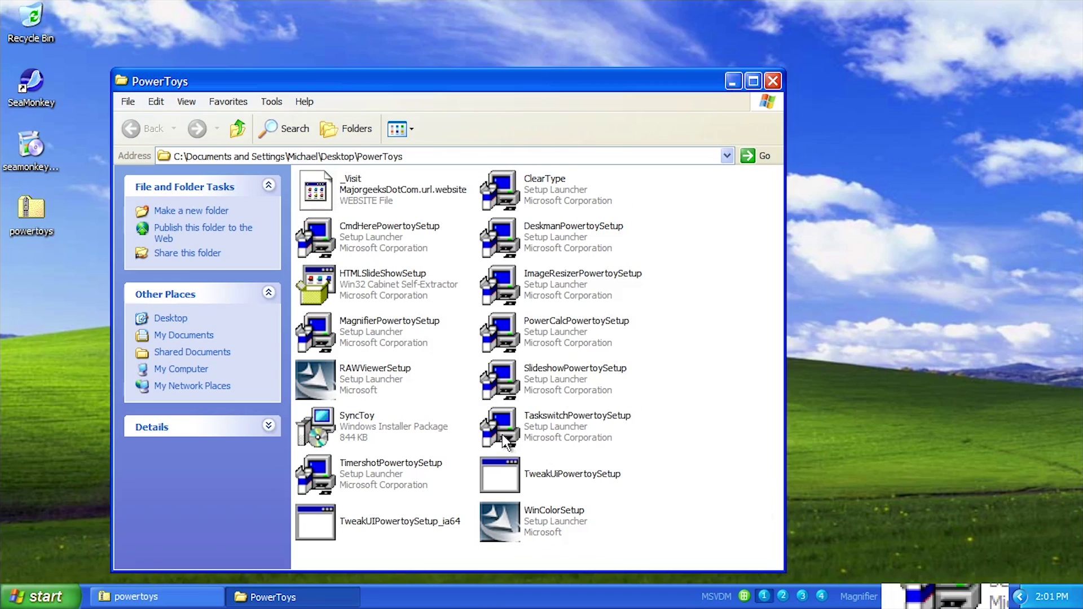
Launch the TaskswitchPowertoySetup installer and cycle through the open windows with the standard Windows XP task switcher
mouse_move(504, 438)
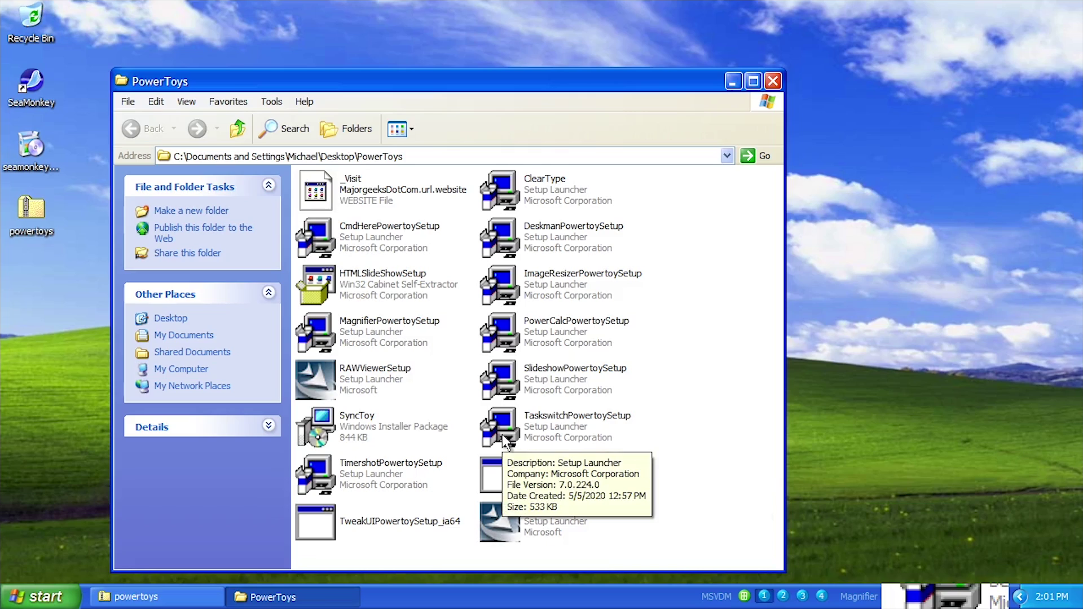
double_click(503, 438)
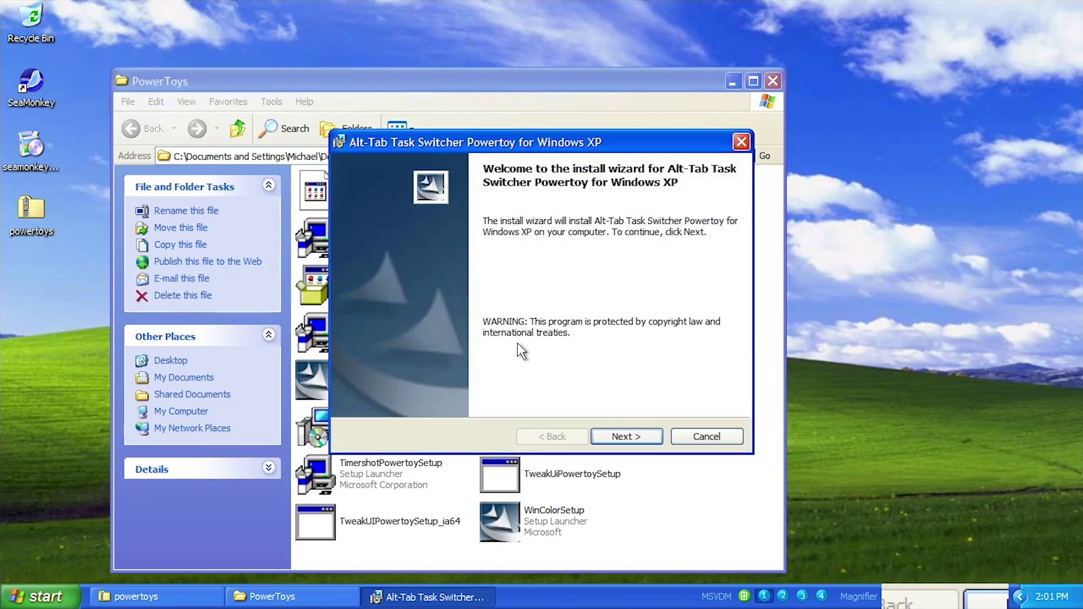
key(alt+Tab)
key(alt+Tab)
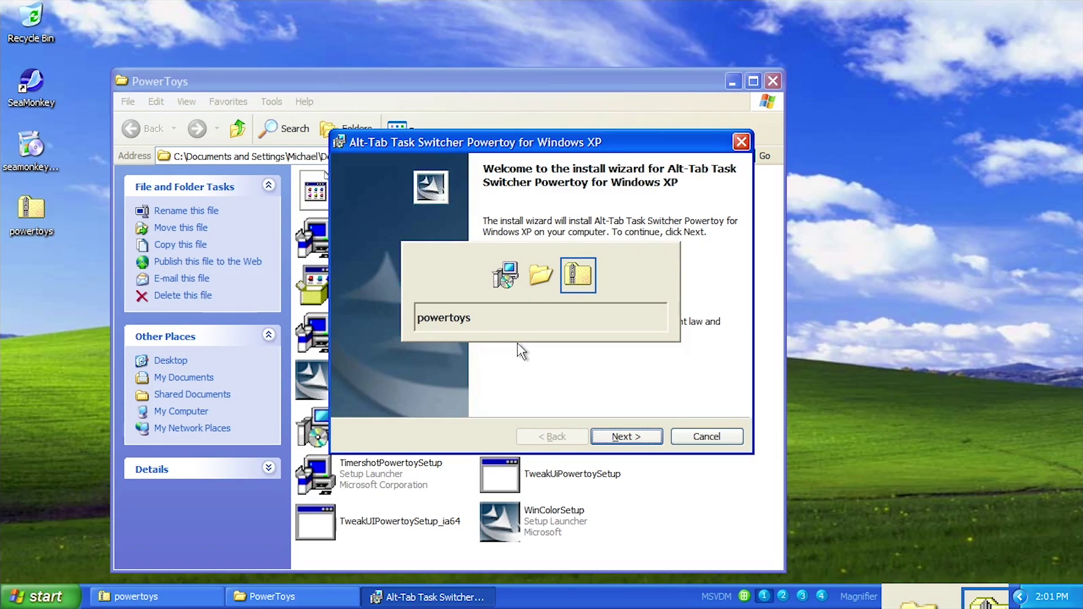
key(alt+Tab)
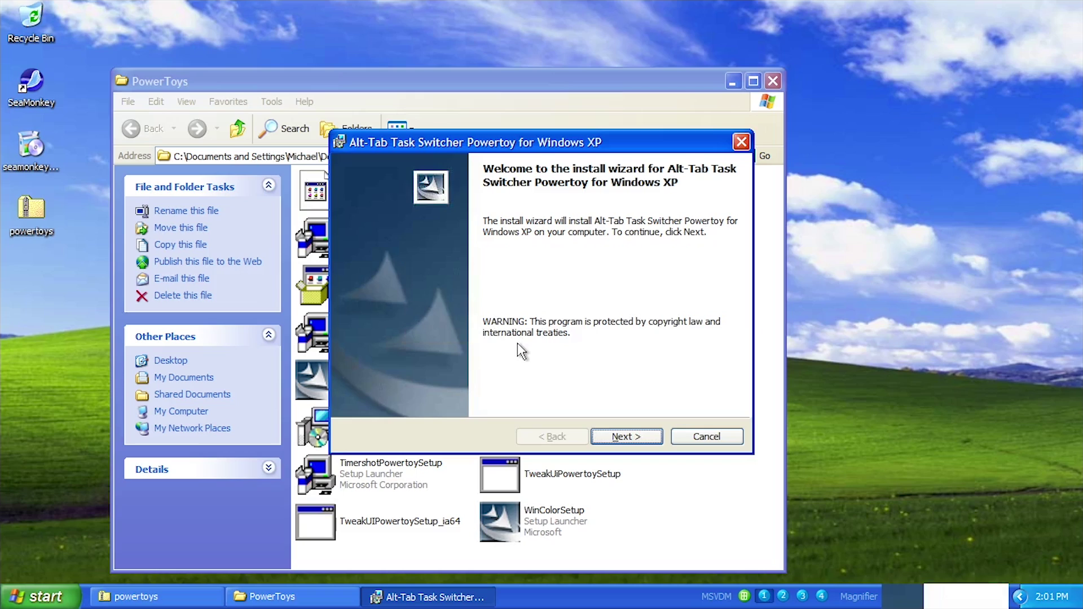
Accept the license agreement and complete the installation of the Alt-Tab Task Switcher Powertoy
click(623, 437)
click(453, 377)
click(623, 437)
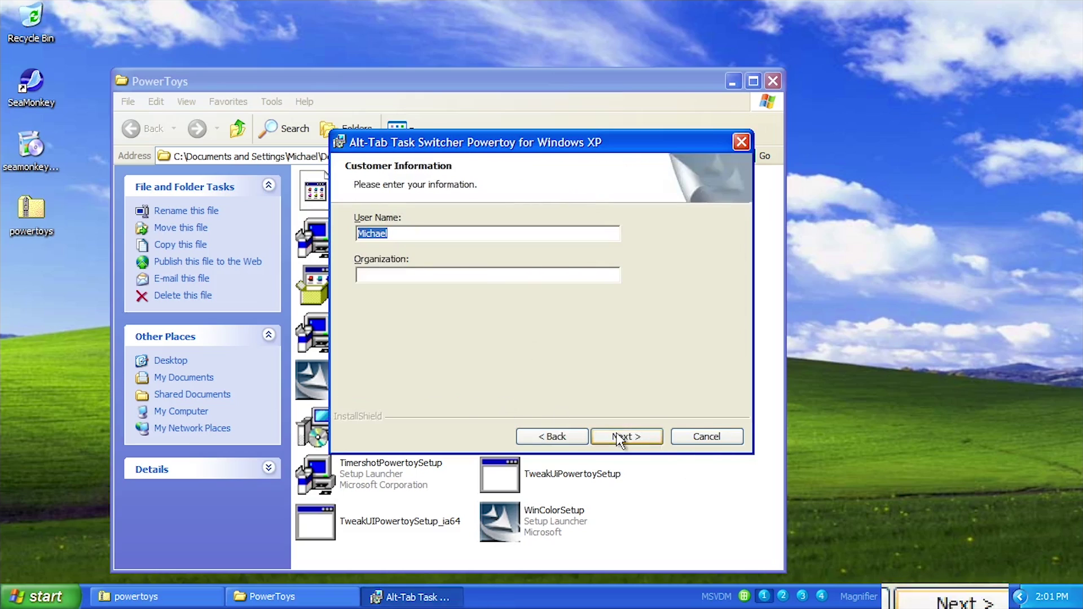
click(620, 436)
click(626, 437)
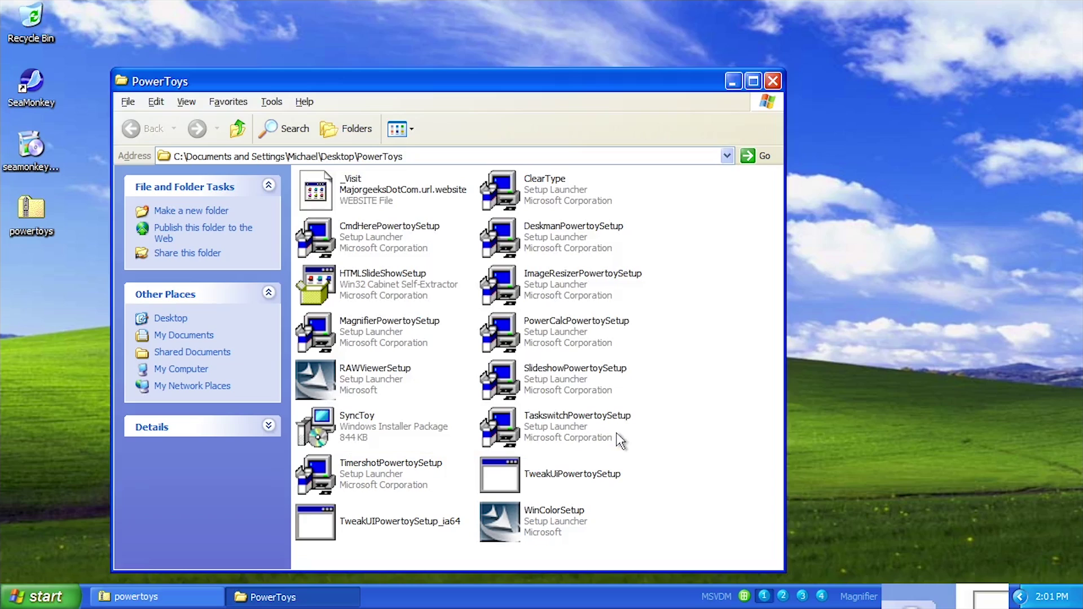
Examine the window previews of the powertoys and PowerToys folders in the new task switcher
key(alt+Tab)
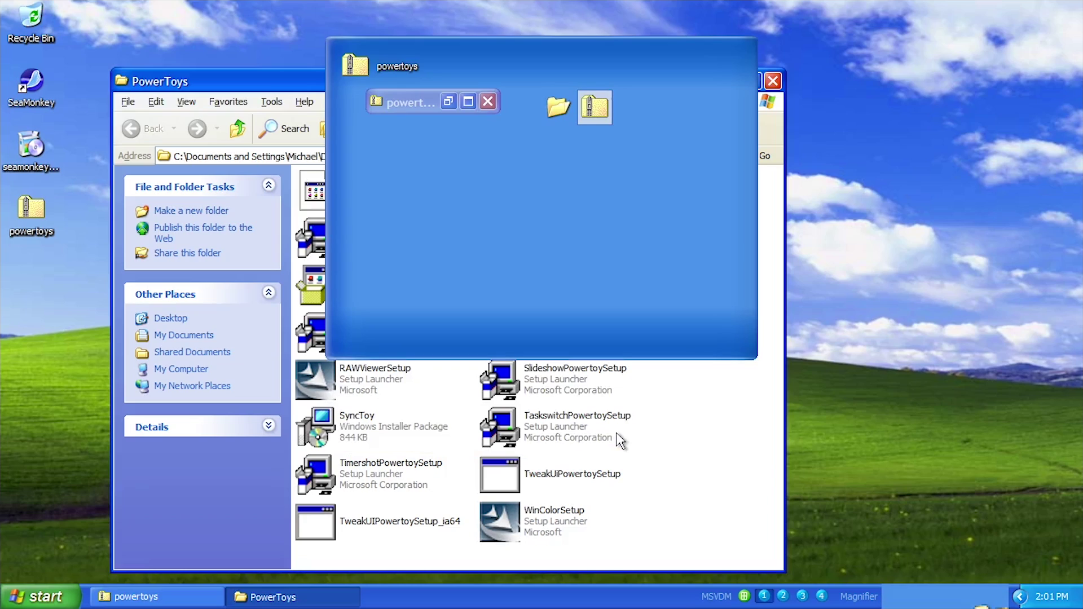
key(Tab)
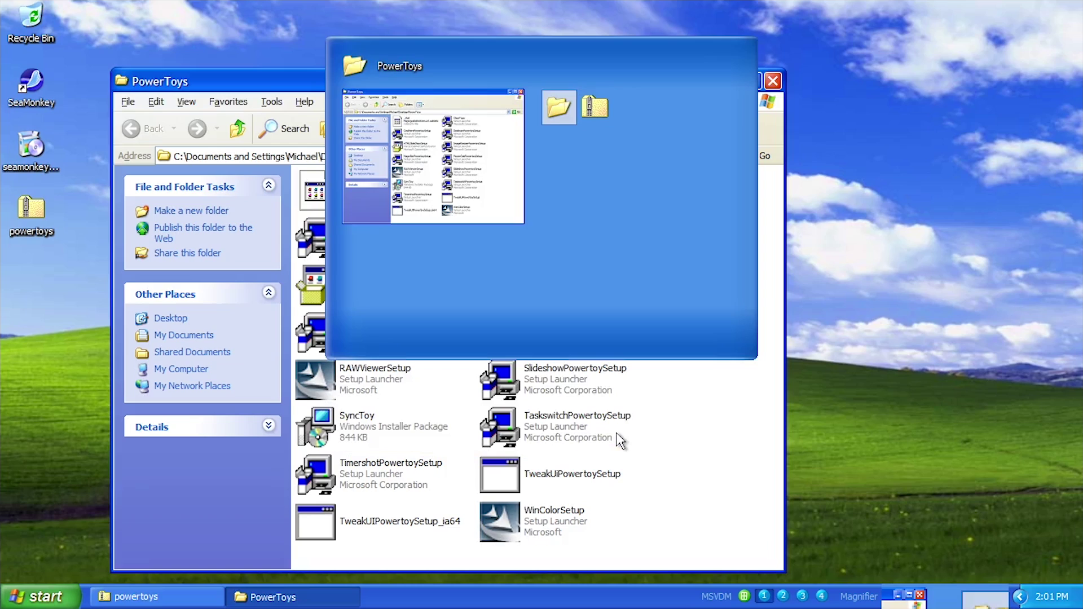
key(Tab)
key(Tab)
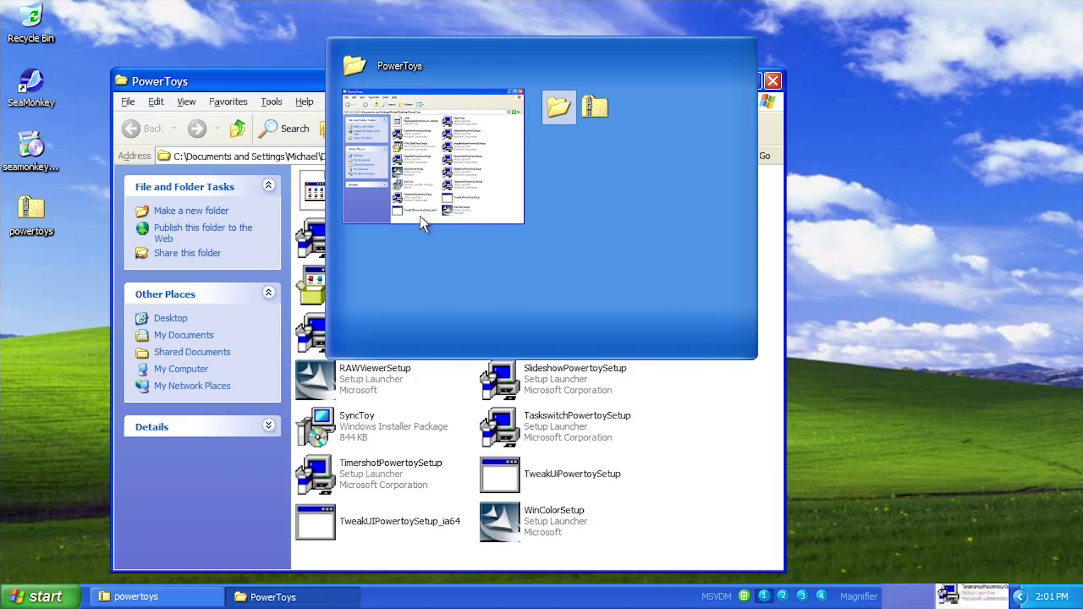
key(alt)
Open SeaMonkey, the Recycle Bin and Control Panel to have more windows for the task switcher
double_click(35, 77)
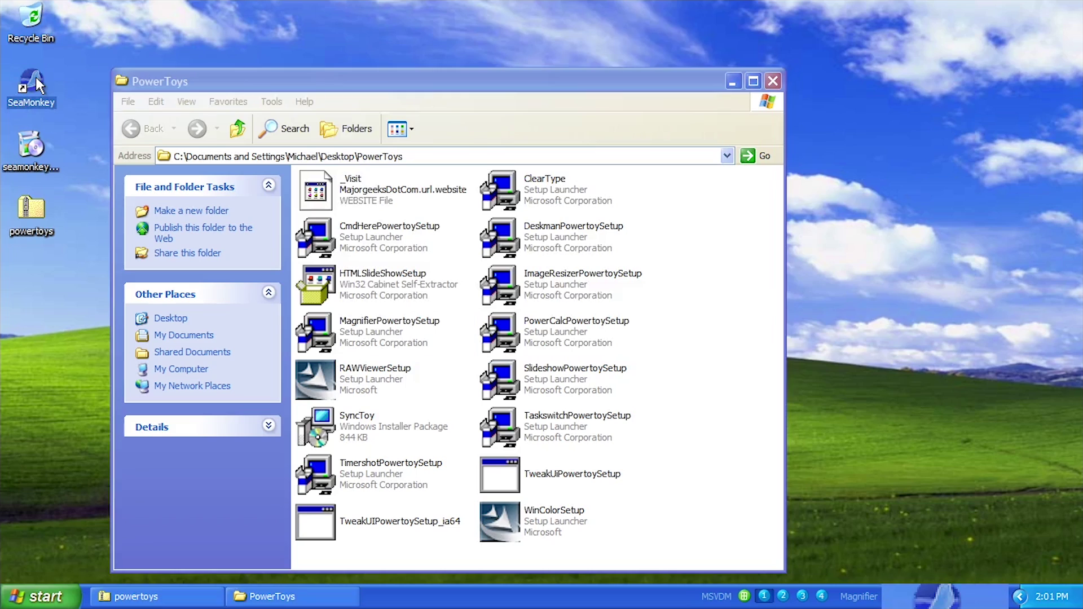
double_click(31, 16)
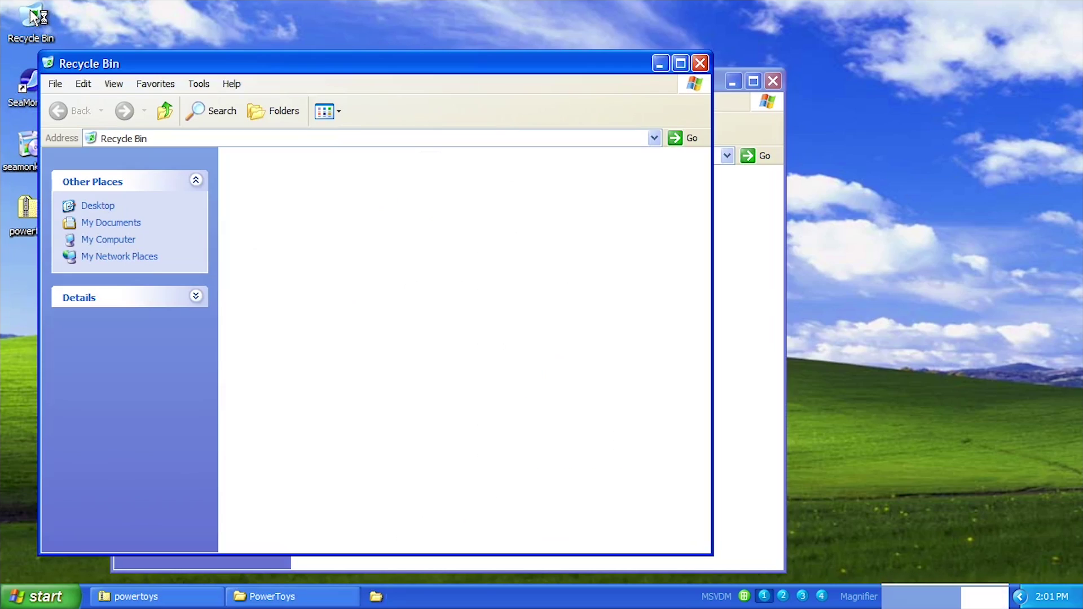
click(42, 597)
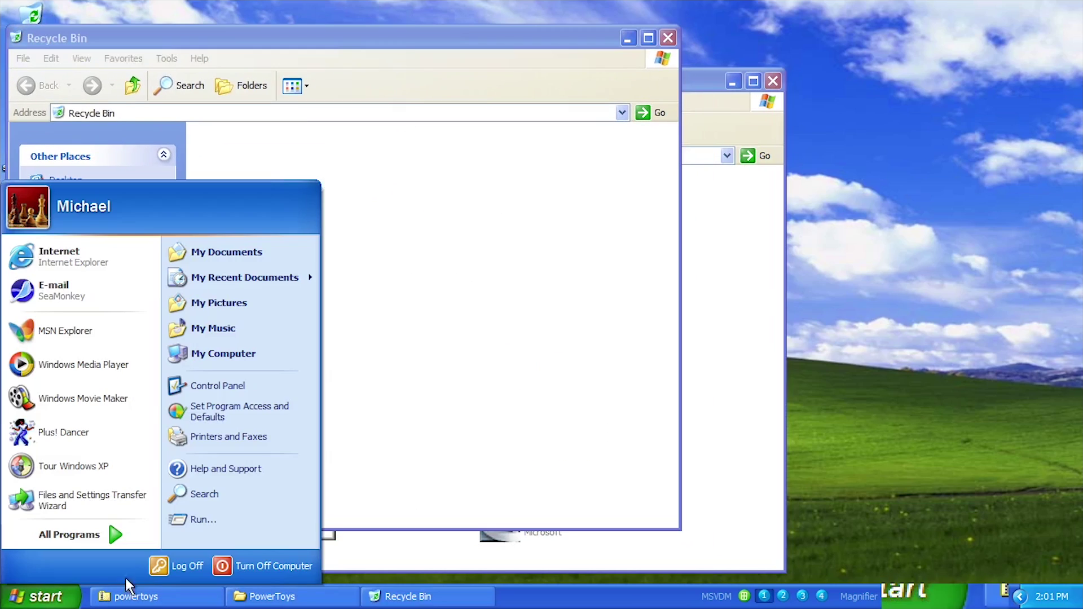
click(220, 381)
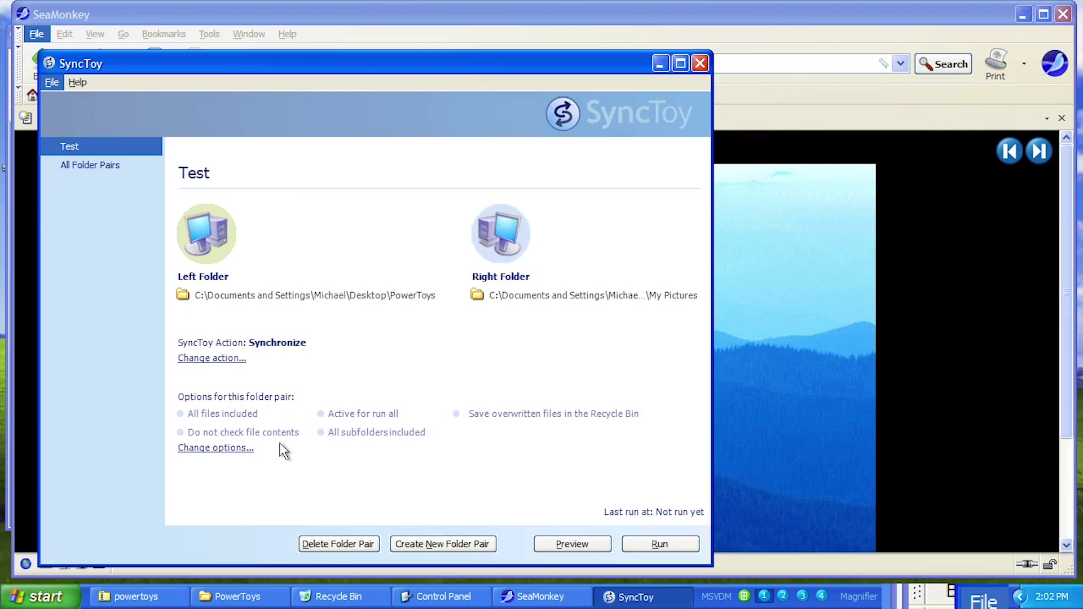
Cycle through all open windows in the task switcher and examine the preview of each one
key(alt+Tab)
key(alt+Tab)
key(alt+Tab)
key(alt+Tab)
key(alt+Tab)
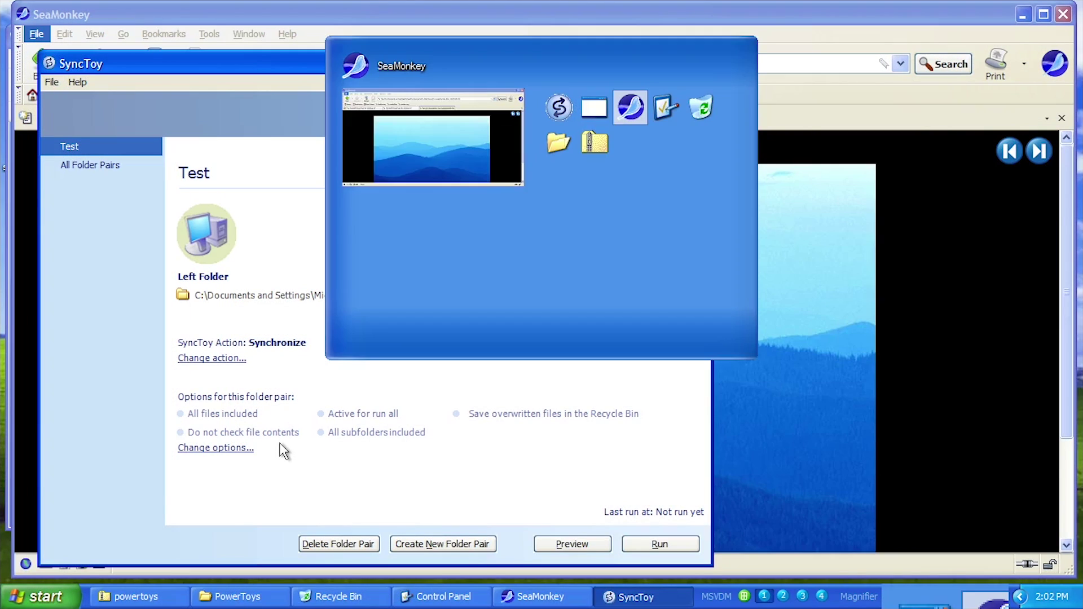
key(alt+Tab)
key(alt+Tab)
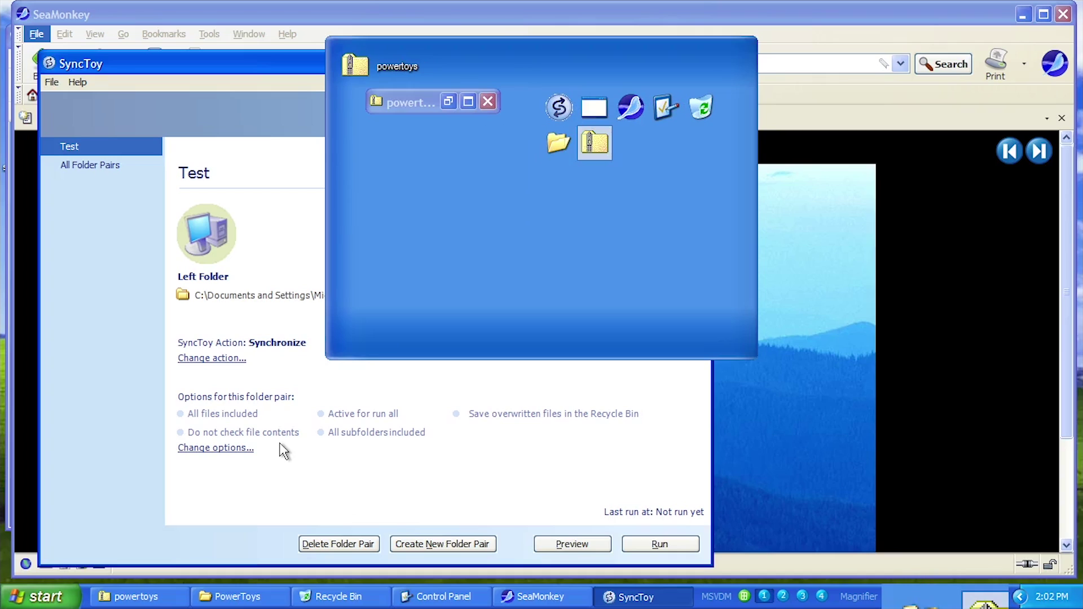
key(alt+Tab)
key(alt+Tab)
key(alt+Tab)
key(alt+Tab)
key(alt+Tab)
key(alt+Tab)
key(alt+Tab)
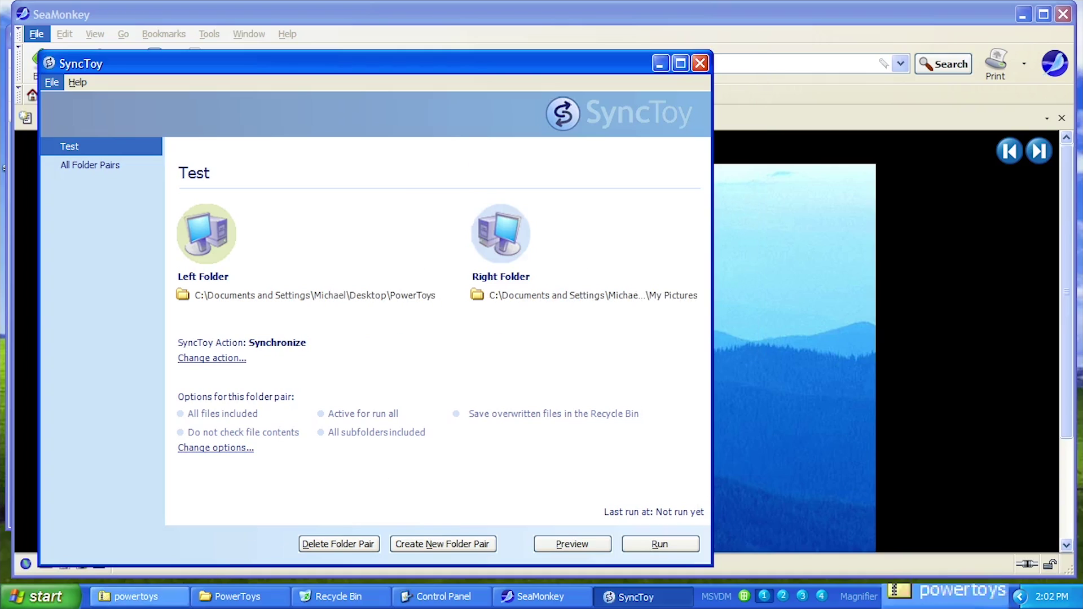
Open the Display settings from Control Panel and apply the Olive Green color scheme
click(33, 601)
click(246, 381)
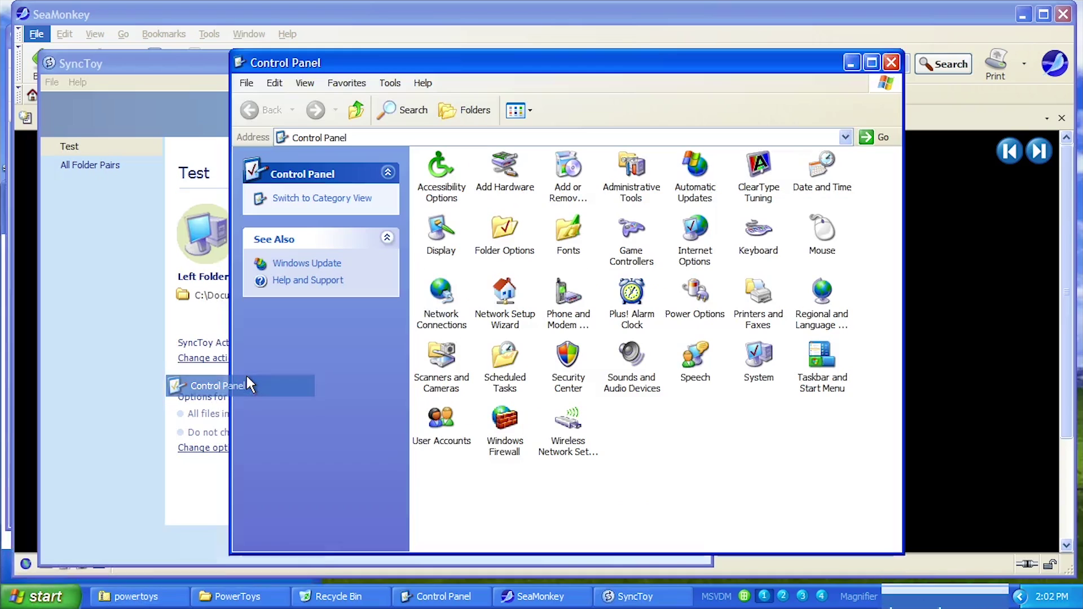
double_click(441, 230)
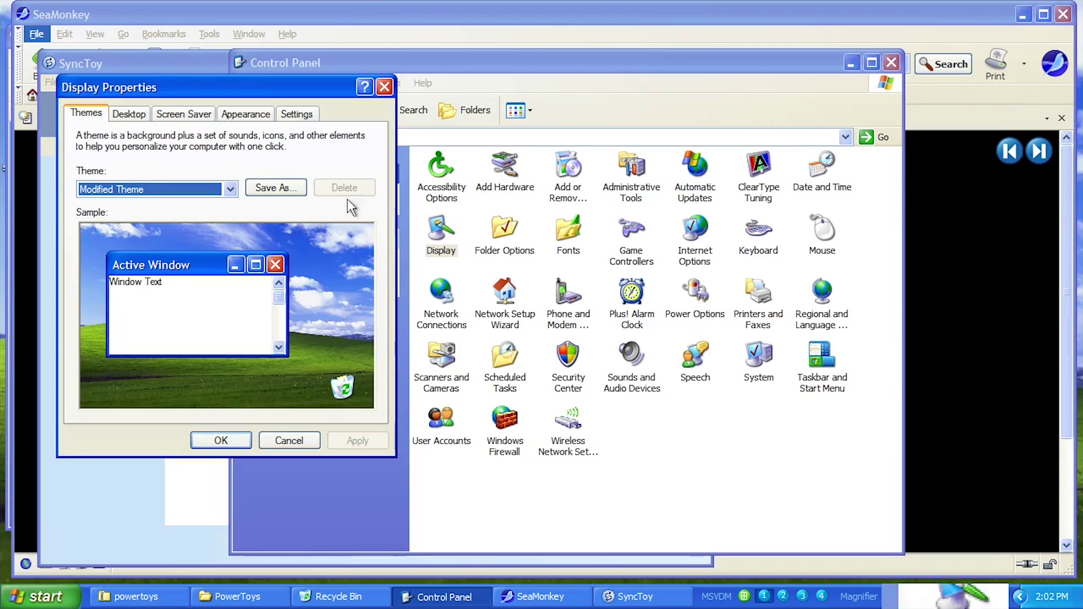
drag(234, 96, 423, 137)
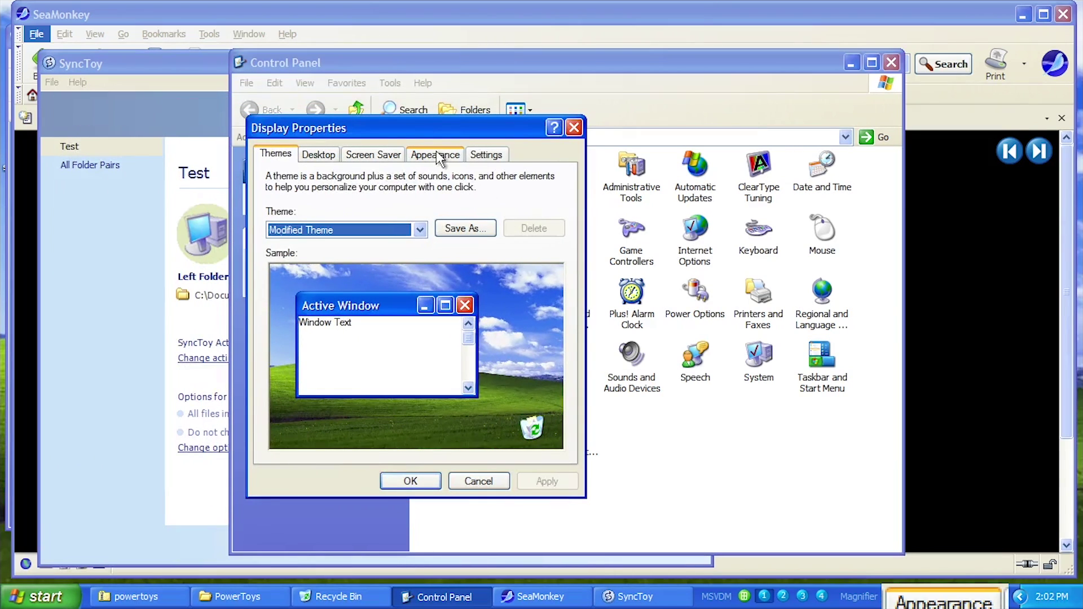
click(423, 159)
click(338, 407)
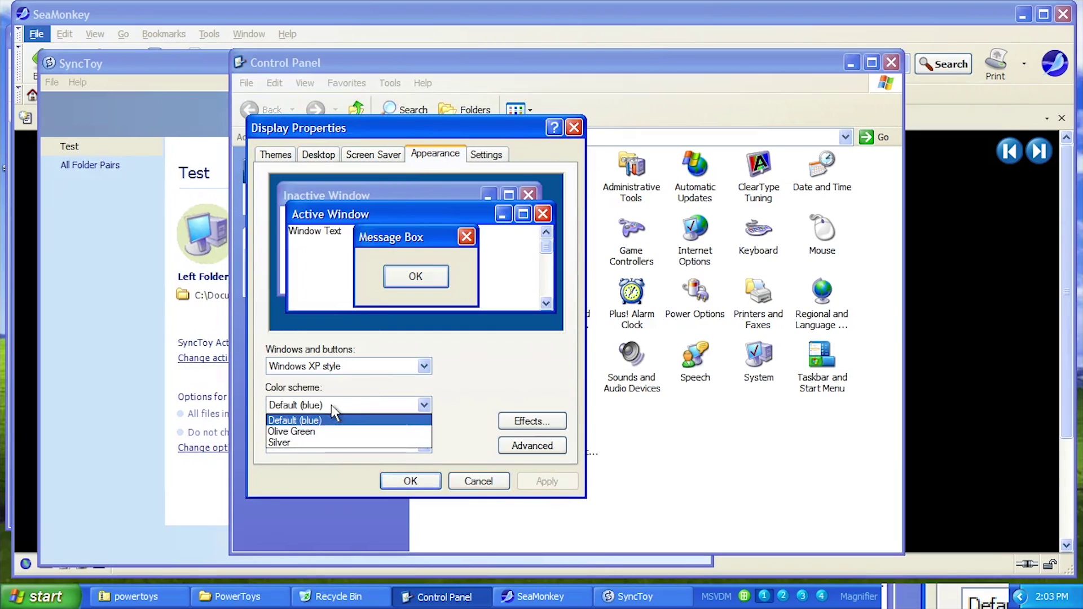
click(307, 428)
click(538, 482)
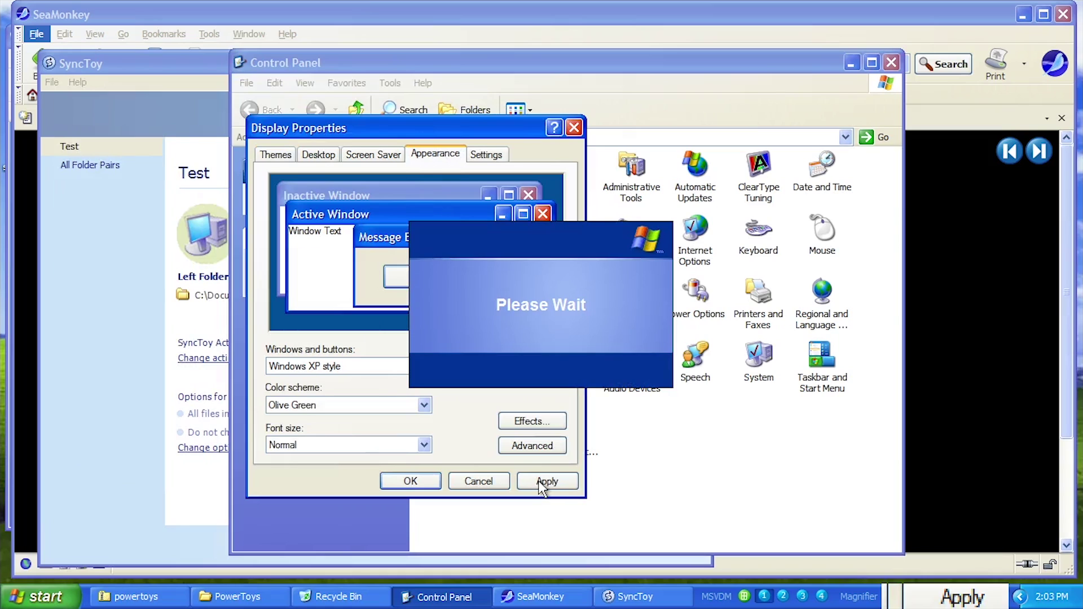
Cycle through the open windows to examine the task switcher's look under the Olive Green color scheme
key(alt+Tab)
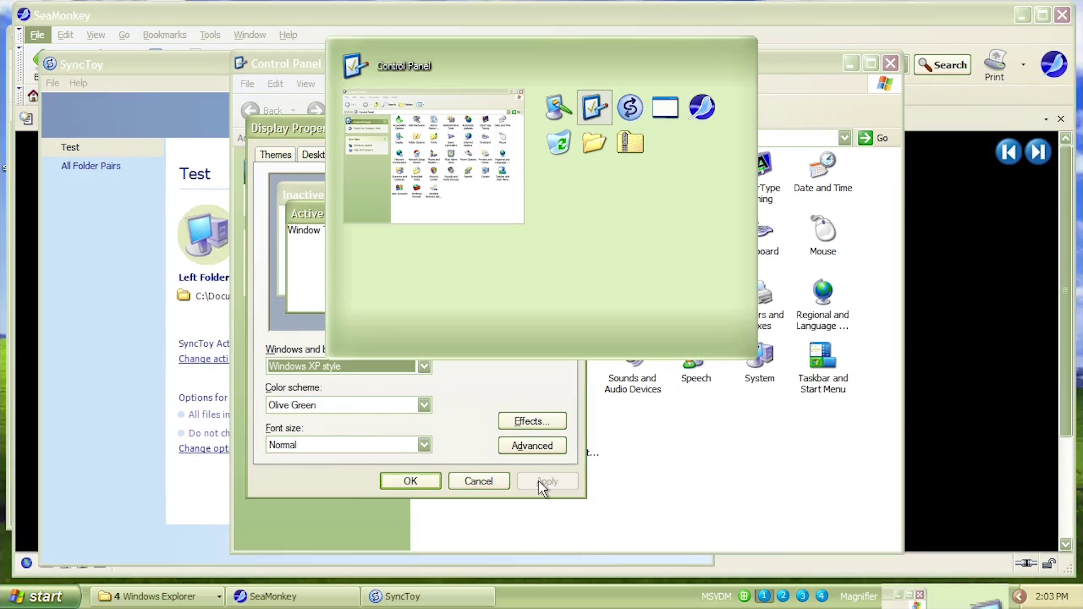
key(alt+Tab)
key(alt+Tab)
key(alt+Tab)
key(alt+Tab)
key(alt+Tab)
key(alt+Tab)
key(alt+Tab)
key(alt+Tab)
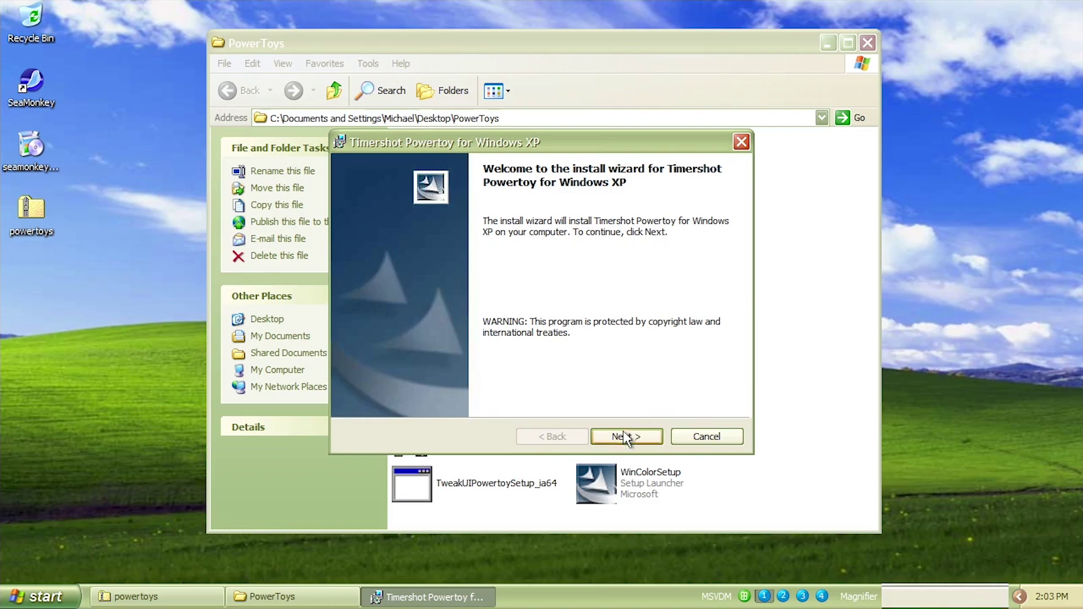
Accept the license agreement and install the Timershot Powertoy with the Complete setup type
click(621, 436)
click(436, 376)
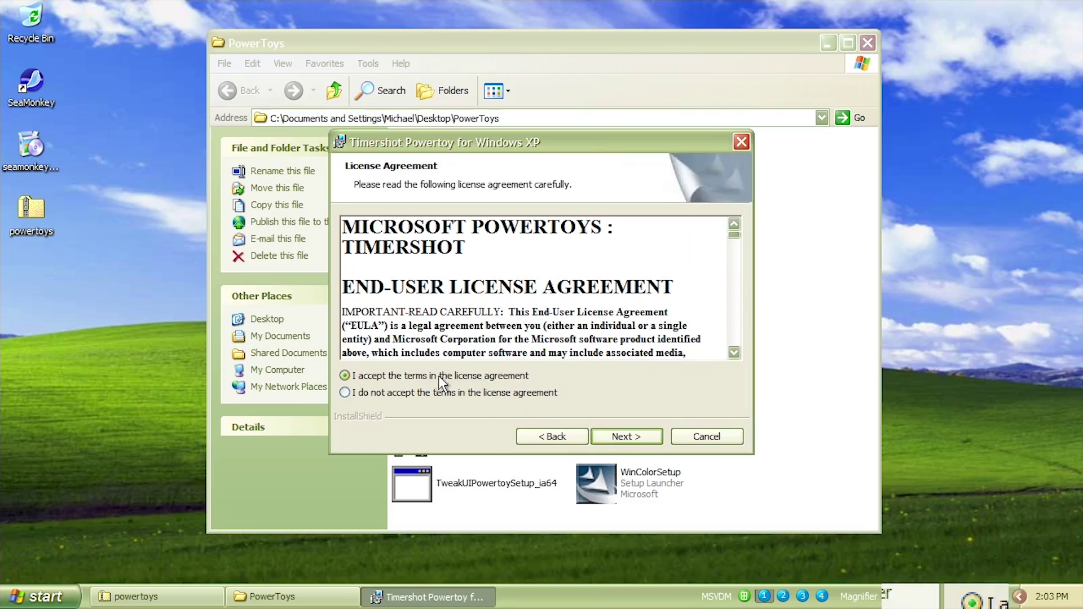
click(635, 443)
click(635, 443)
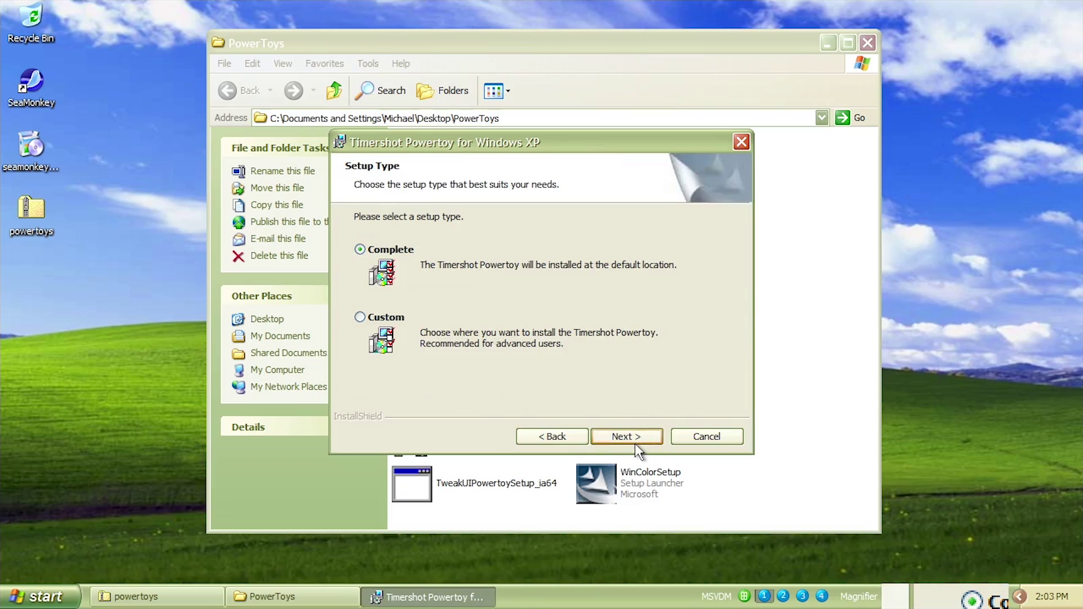
click(635, 443)
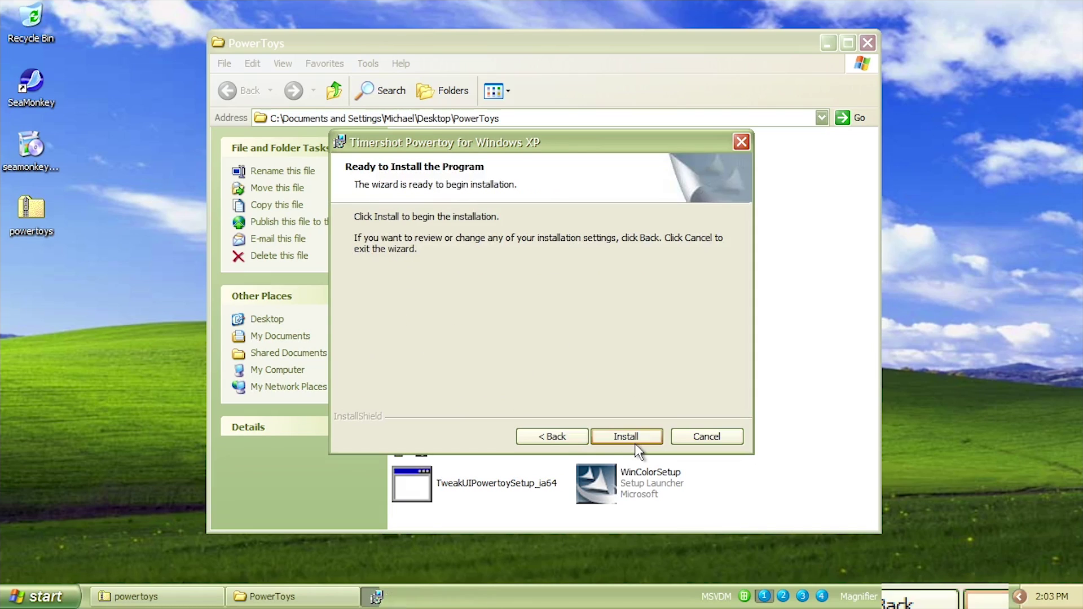
click(634, 444)
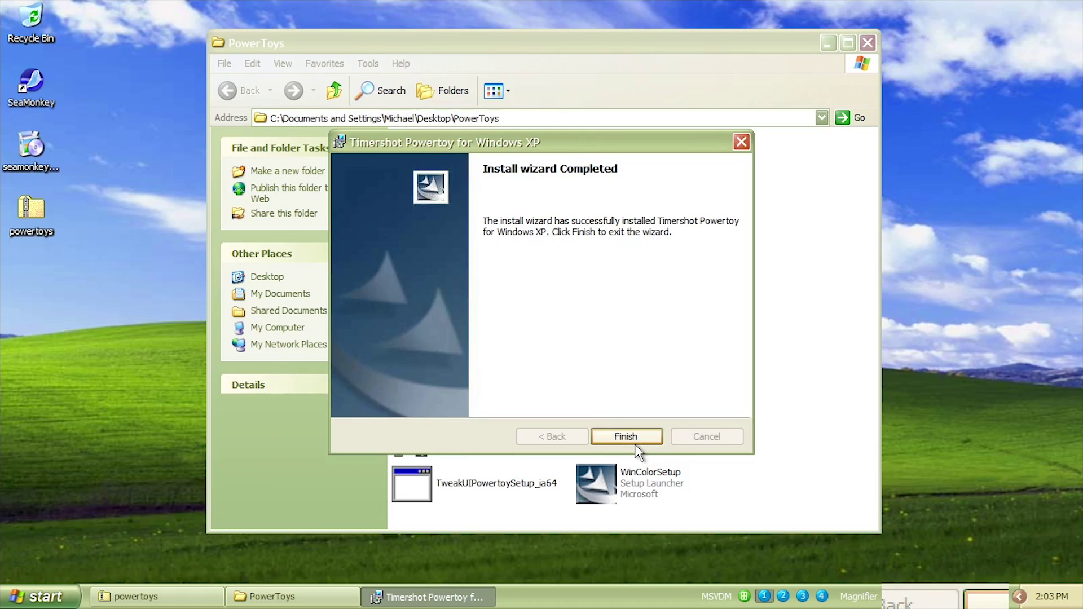
click(636, 444)
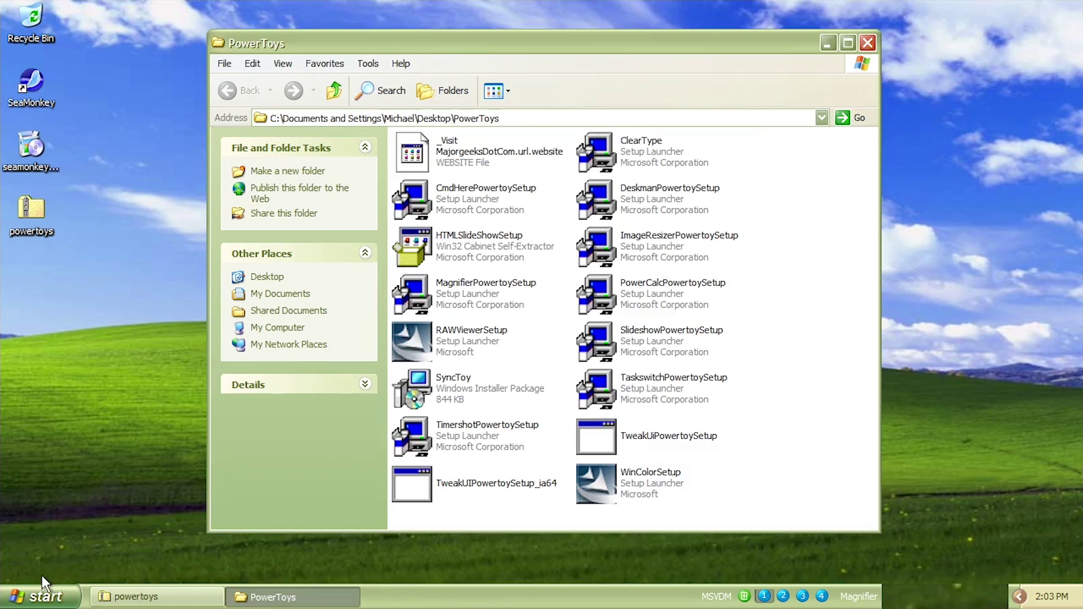
Launch Timershot from the Powertoys for Windows XP programs and move its window toward the middle of the desktop
click(48, 593)
mouse_move(62, 527)
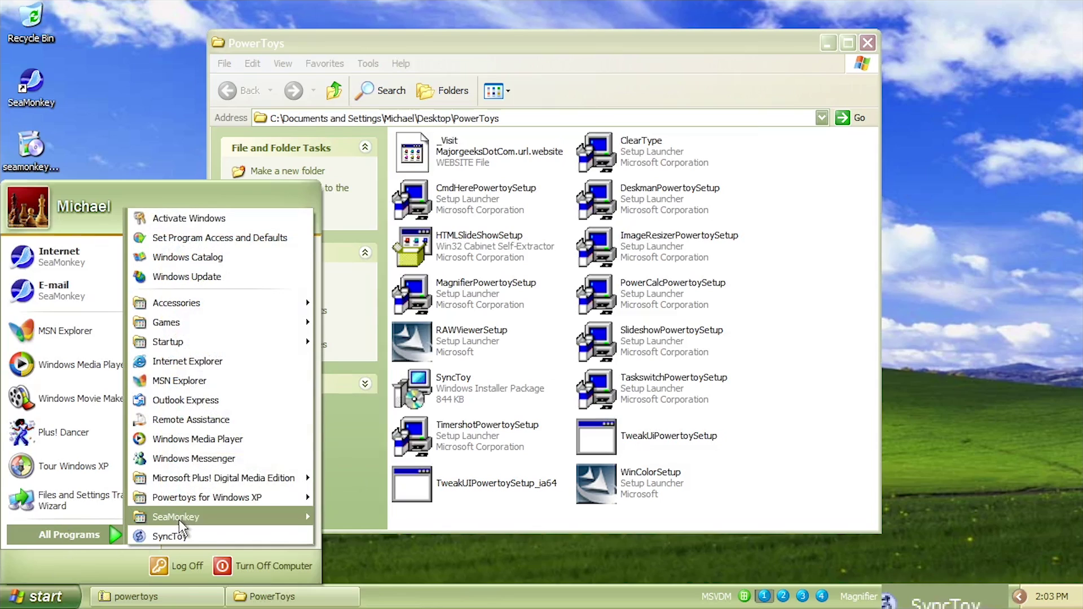
mouse_move(179, 516)
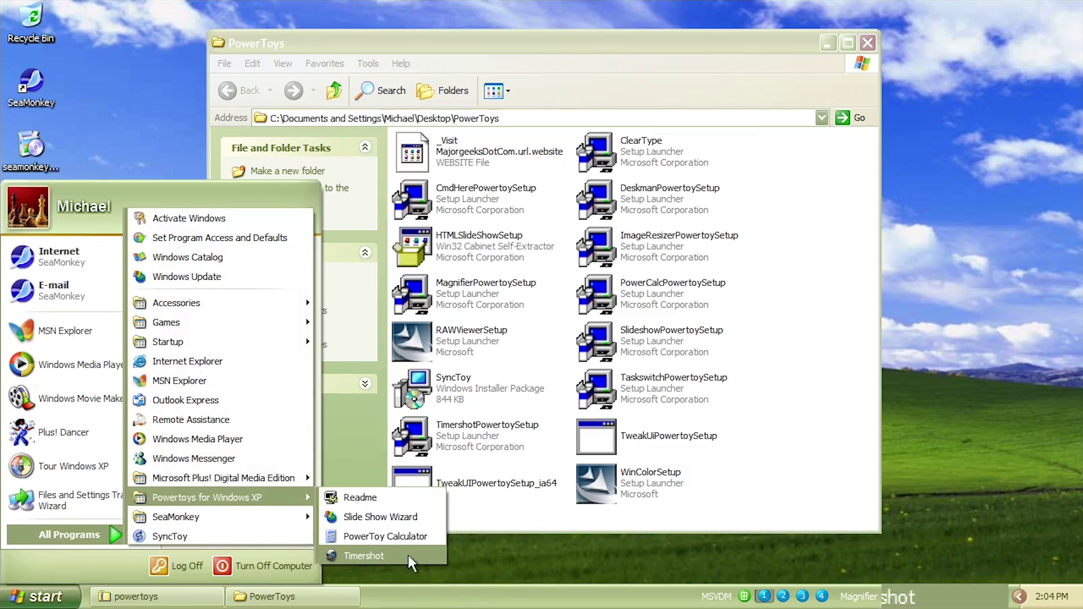
click(364, 556)
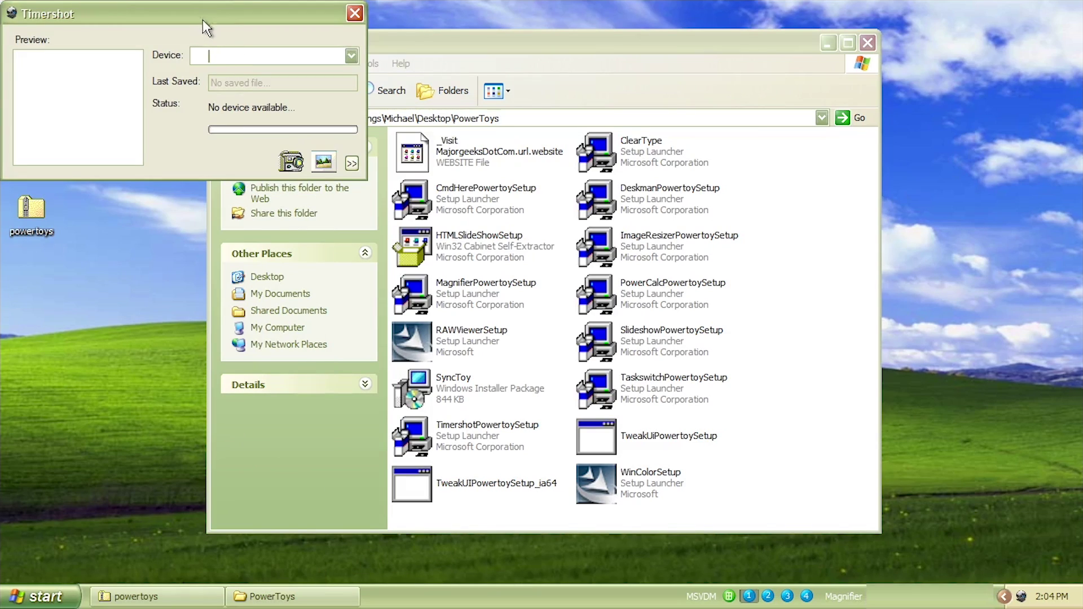
drag(202, 19, 452, 246)
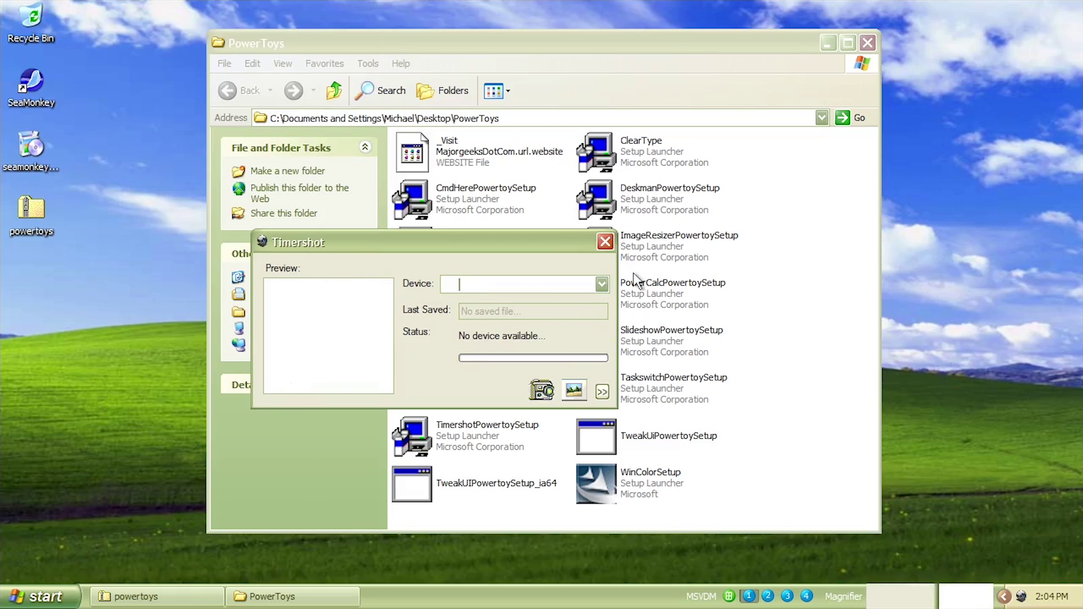
Check Timershot's capture device list, expand the window to its full settings and move it higher on the desktop
click(603, 281)
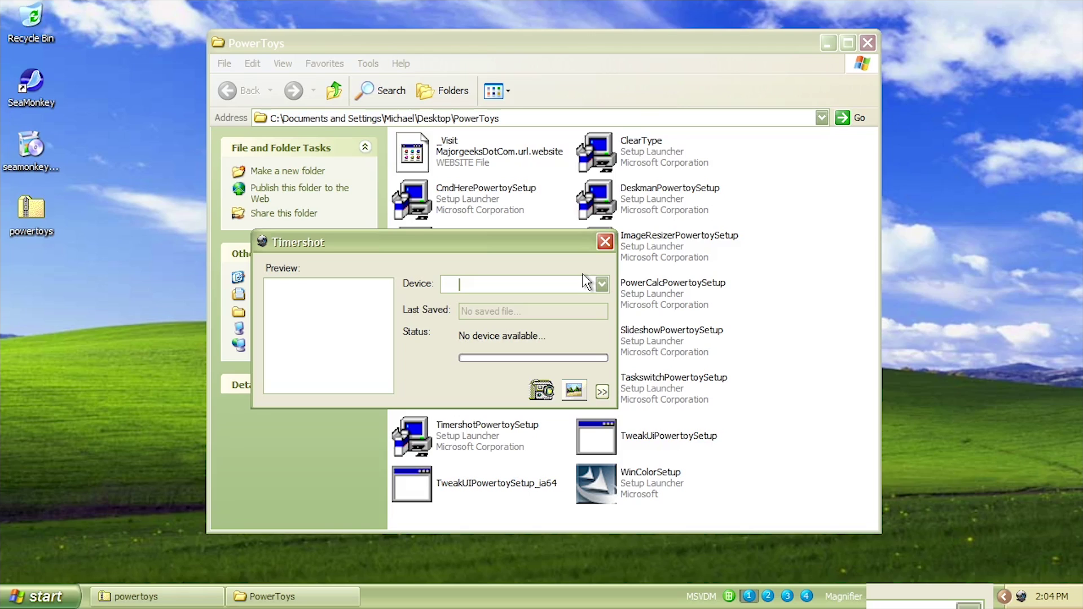
click(602, 392)
drag(403, 248, 396, 64)
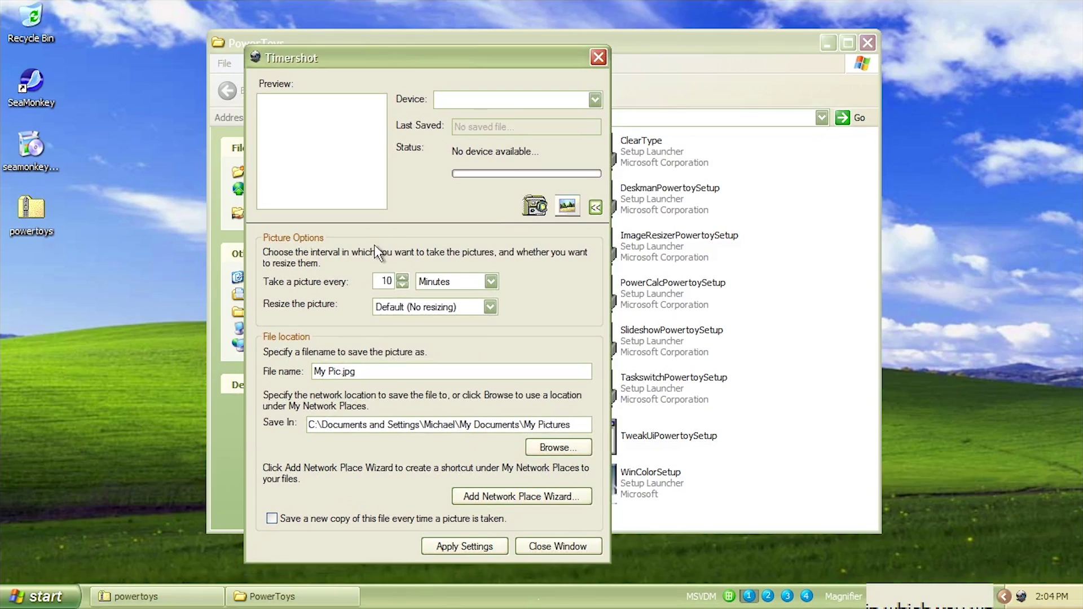
Set Timershot's picture-taking interval to every 1 hour
click(466, 281)
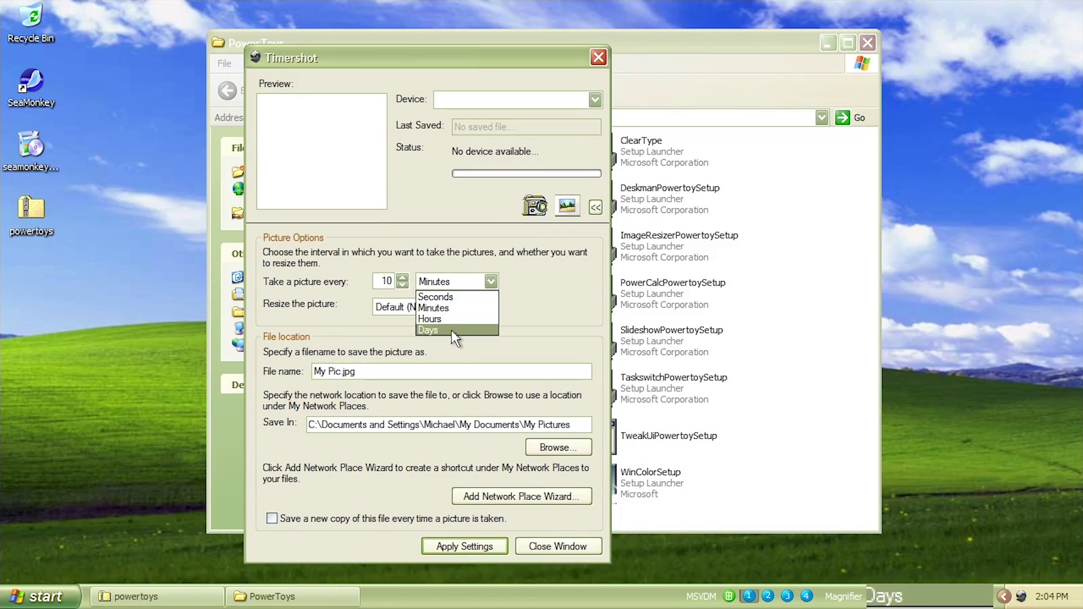
click(459, 296)
click(448, 287)
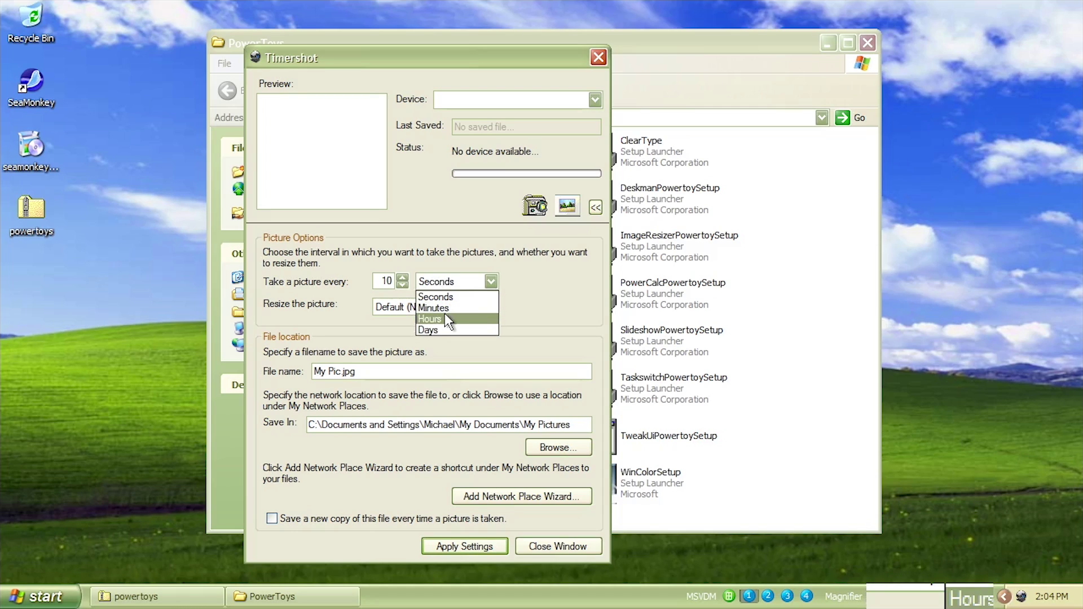
click(444, 314)
click(401, 281)
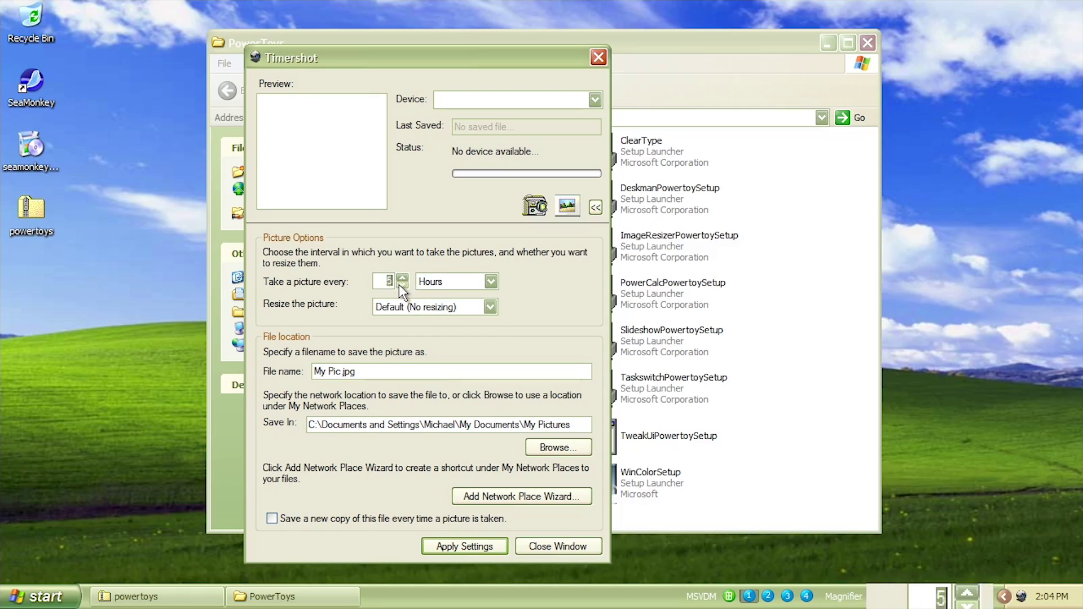
click(423, 281)
click(442, 280)
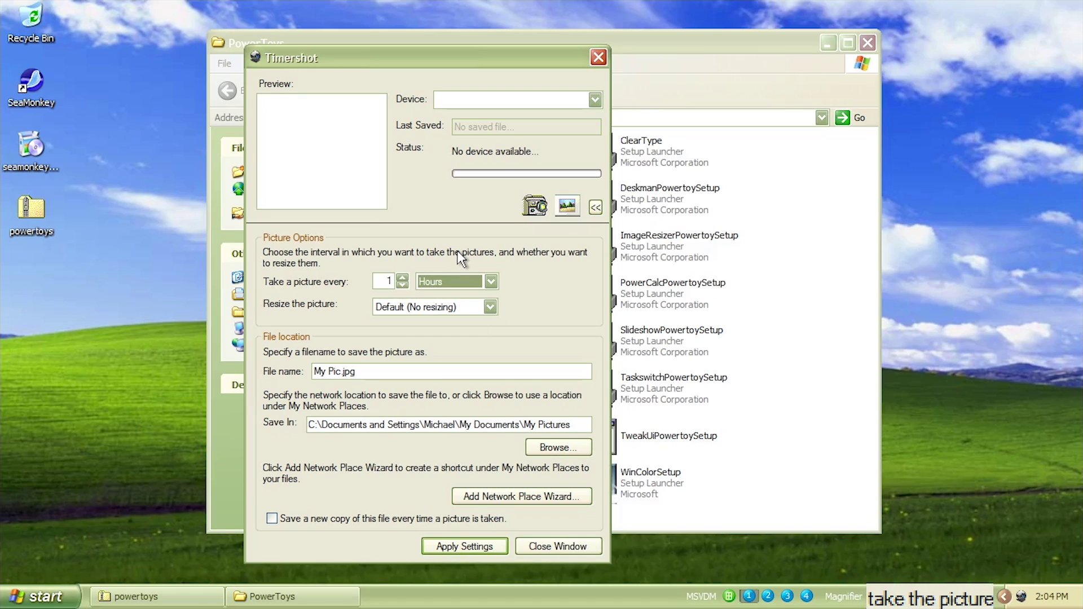
Review the available picture resize options in Timershot, from Default (No resizing) to Large (1024 by 768)
click(446, 306)
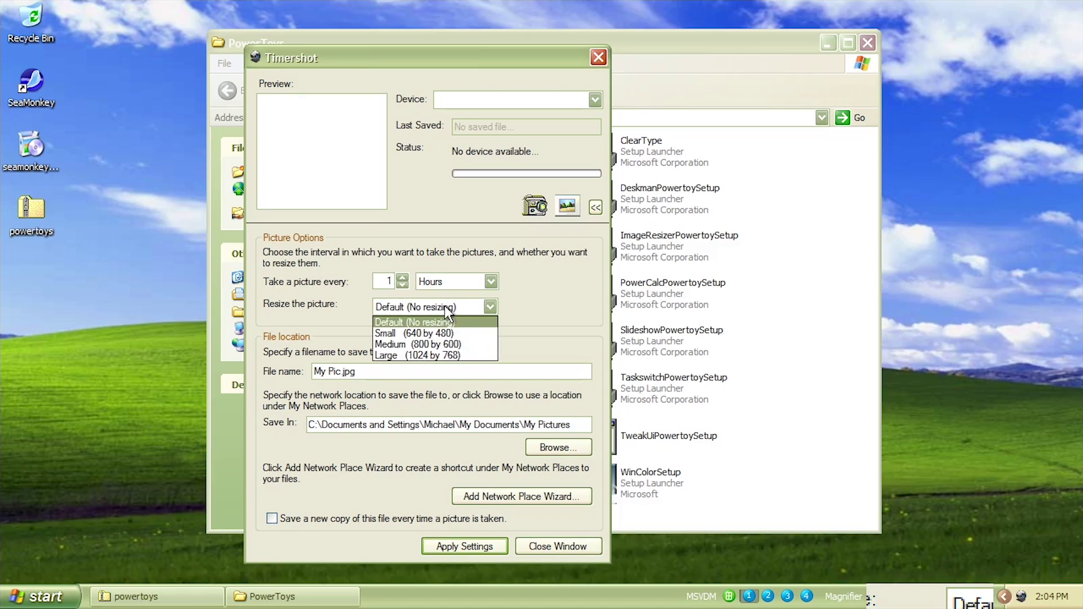
click(446, 307)
click(445, 306)
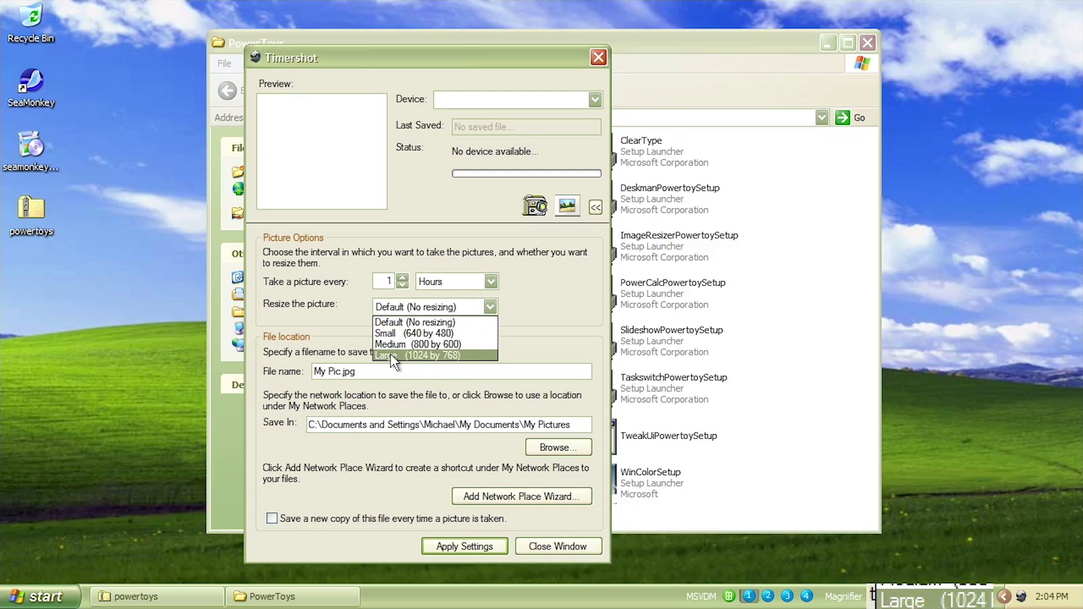
click(312, 393)
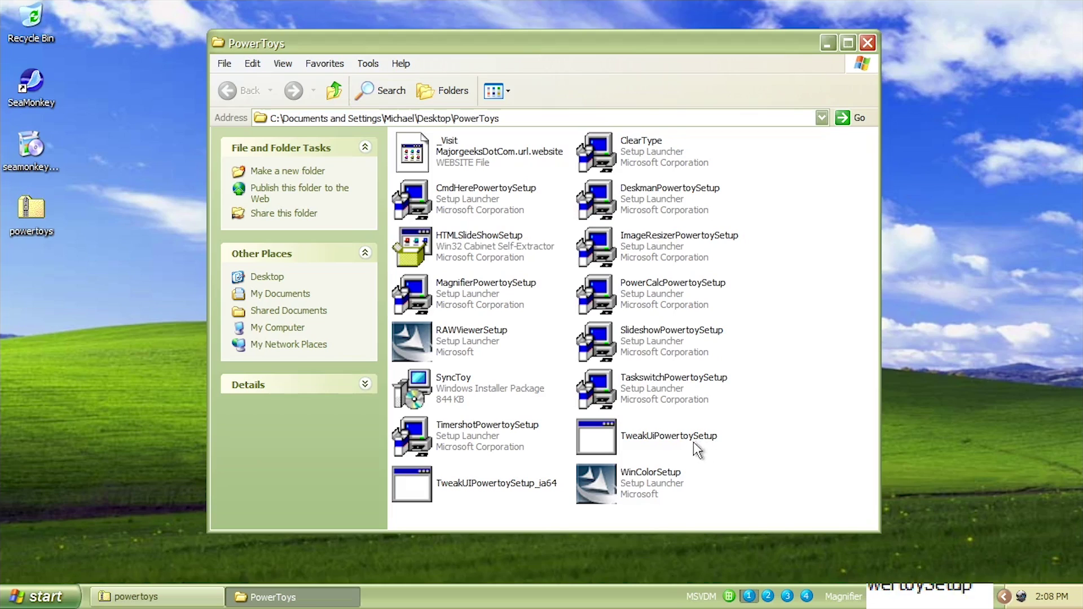
Compare the TweakUiPowertoySetup and TweakUIPowertoySetup_ia64 installers in the PowerToys folder, leaving neither selected
click(612, 446)
click(424, 488)
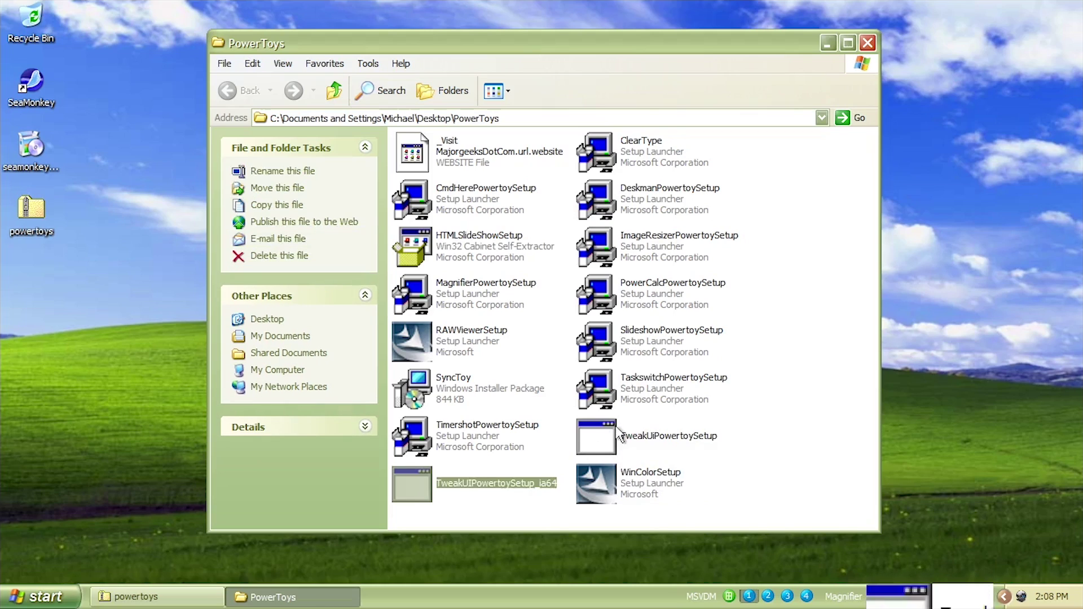
click(617, 430)
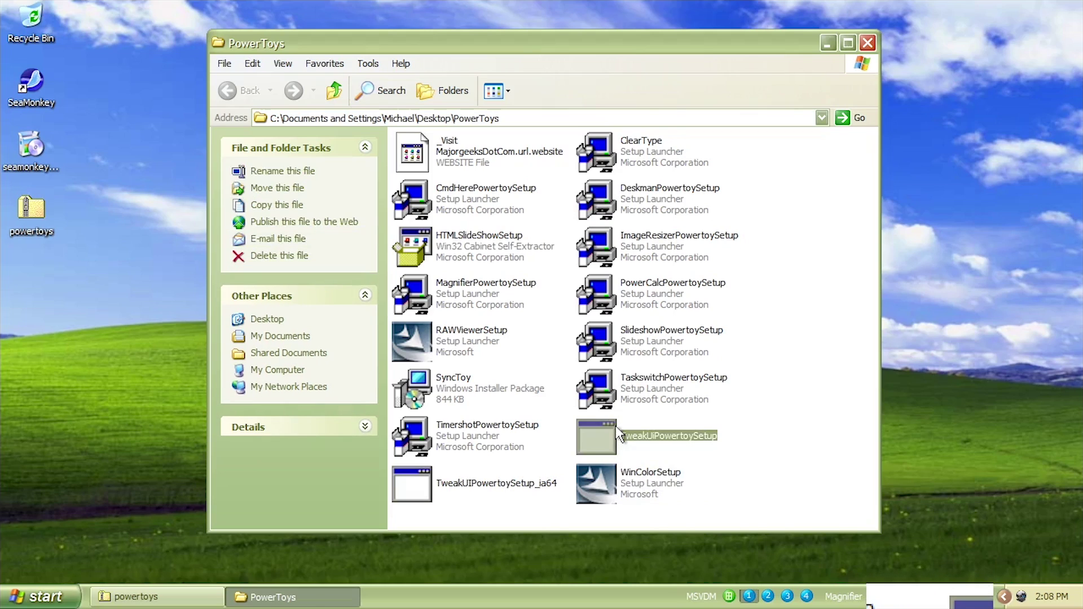
click(455, 480)
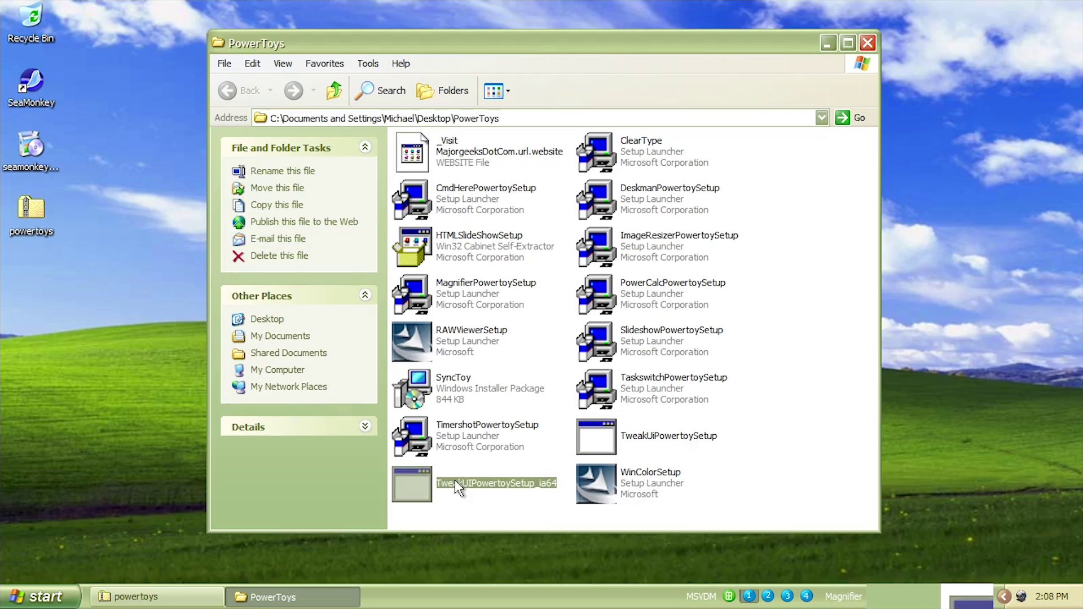
click(472, 504)
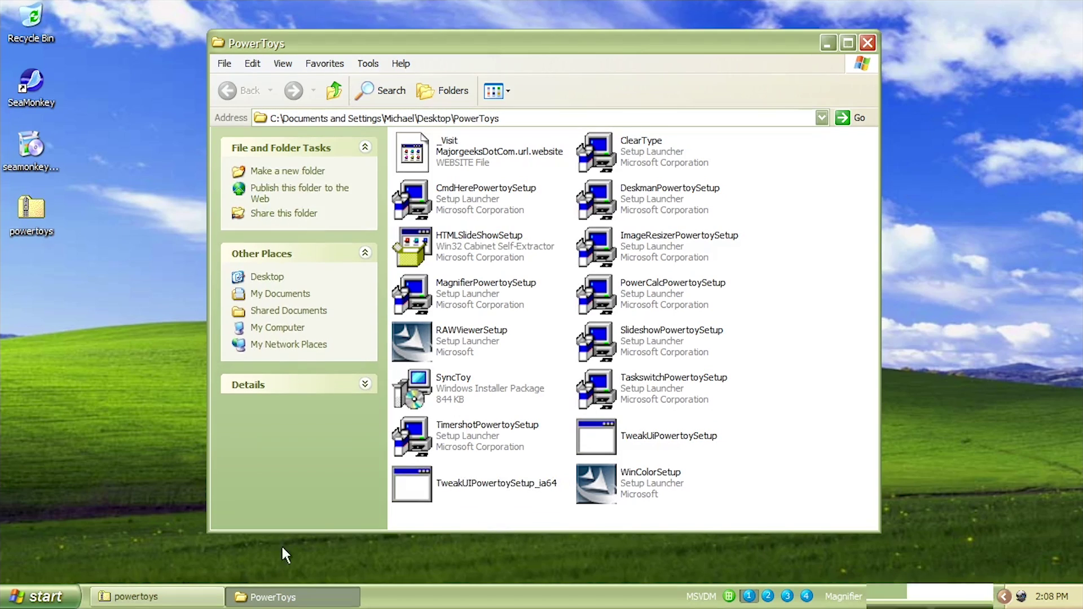
Launch Tweak UI from the Powertoys for Windows XP programs, look over its settings categories and close it with OK
click(40, 596)
mouse_move(80, 537)
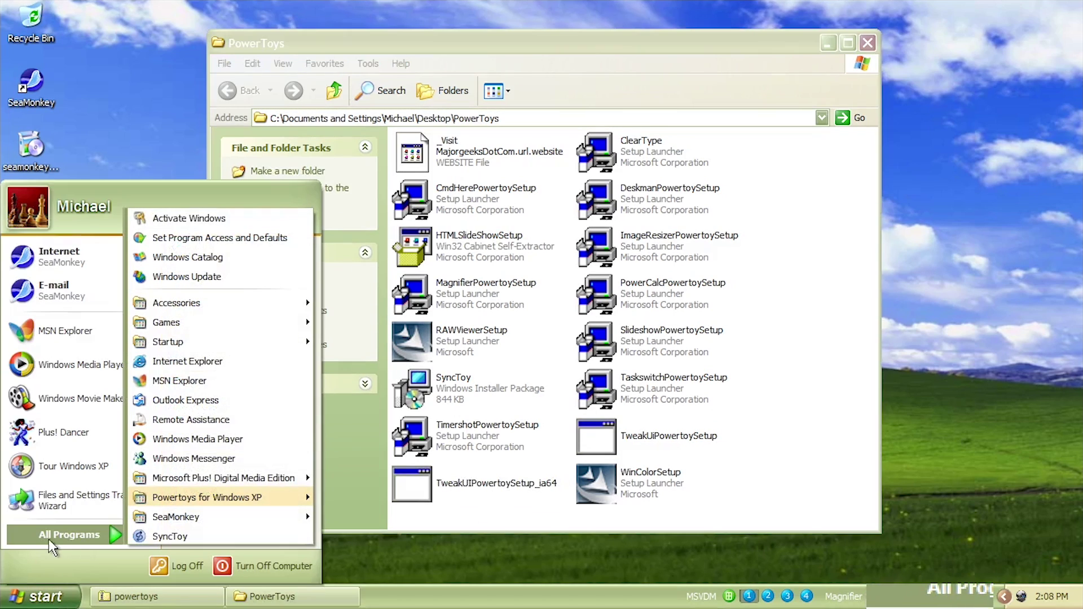
mouse_move(207, 500)
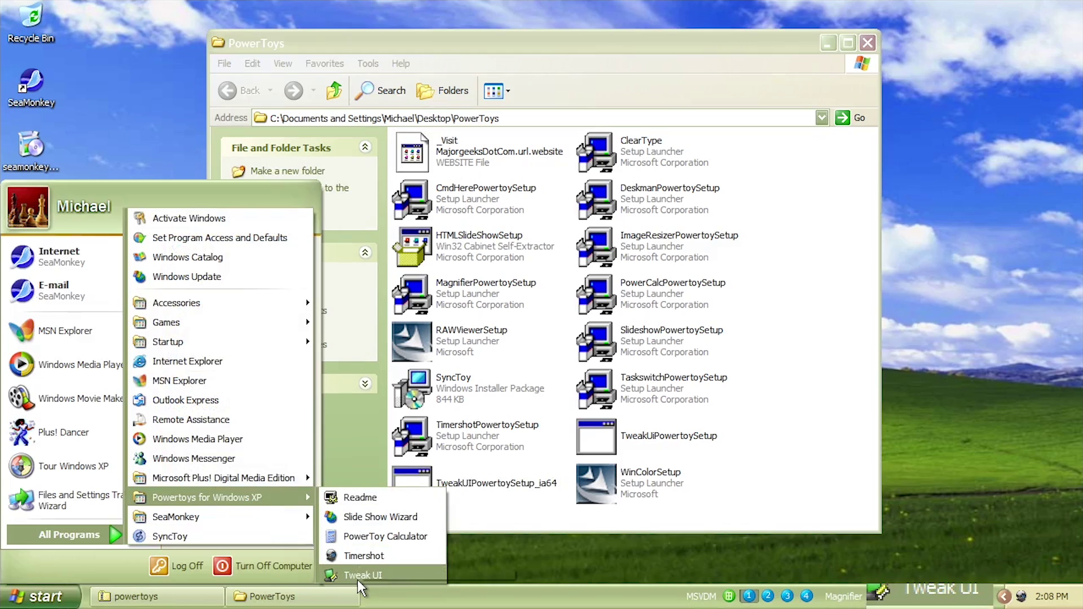
click(345, 571)
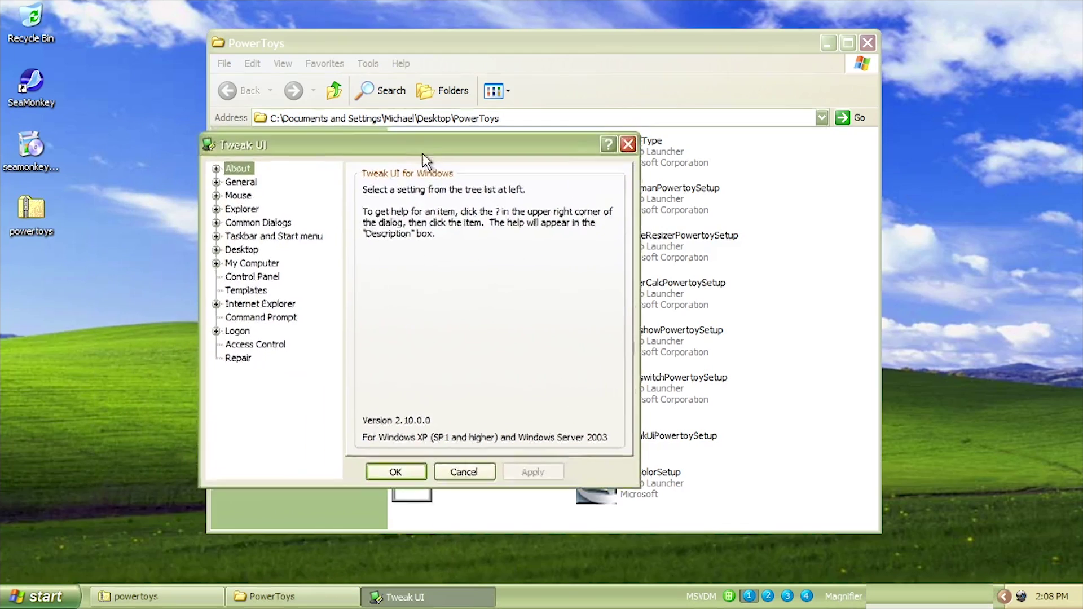
drag(422, 155, 445, 159)
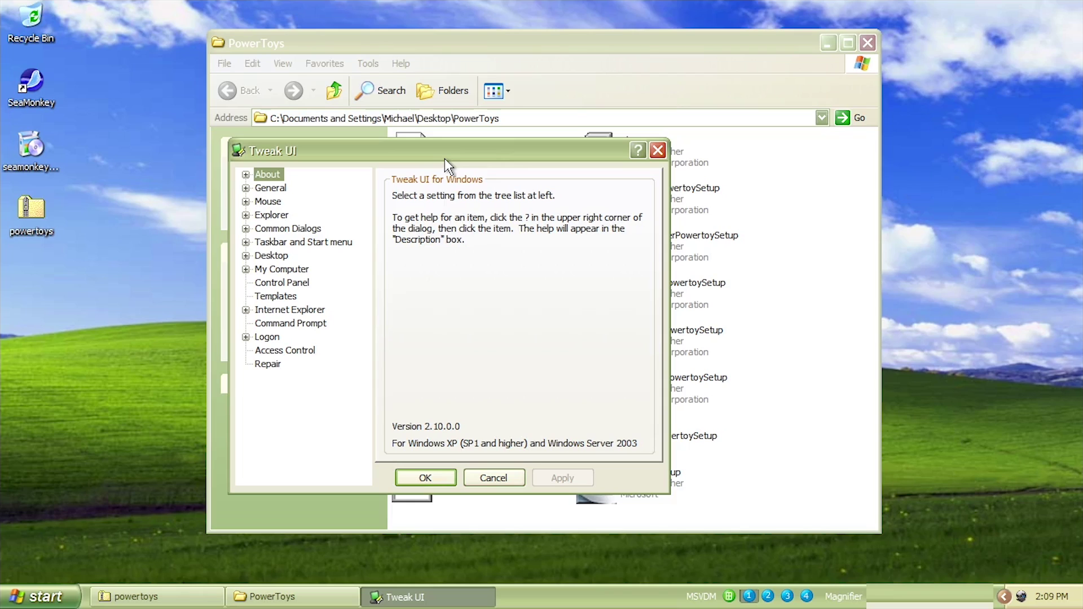
click(426, 478)
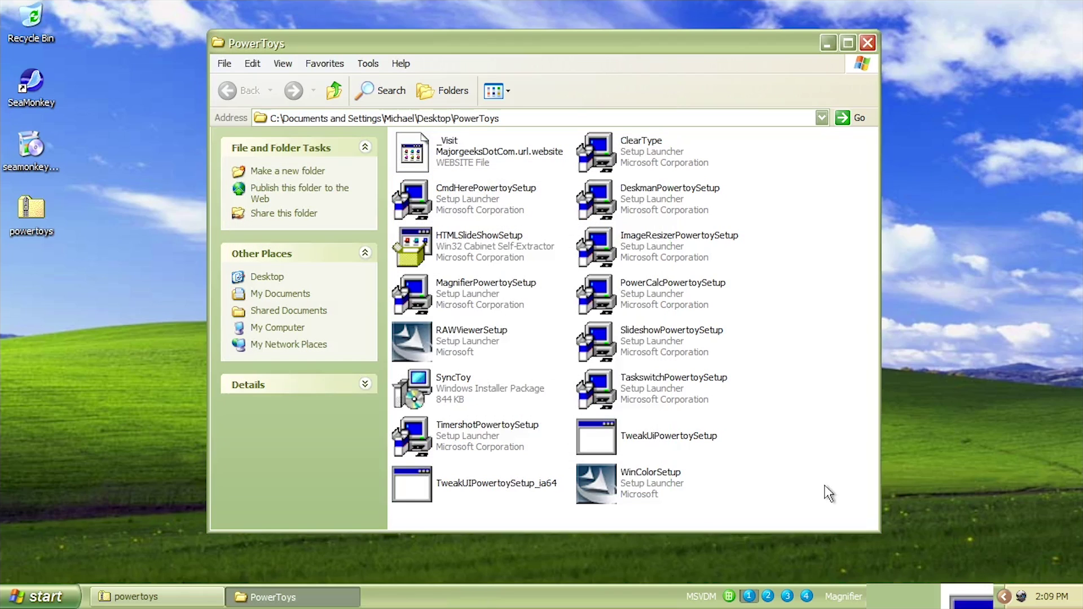
Run WinColorSetup from the PowerToys folder and locate the Color item in Control Panel
double_click(645, 487)
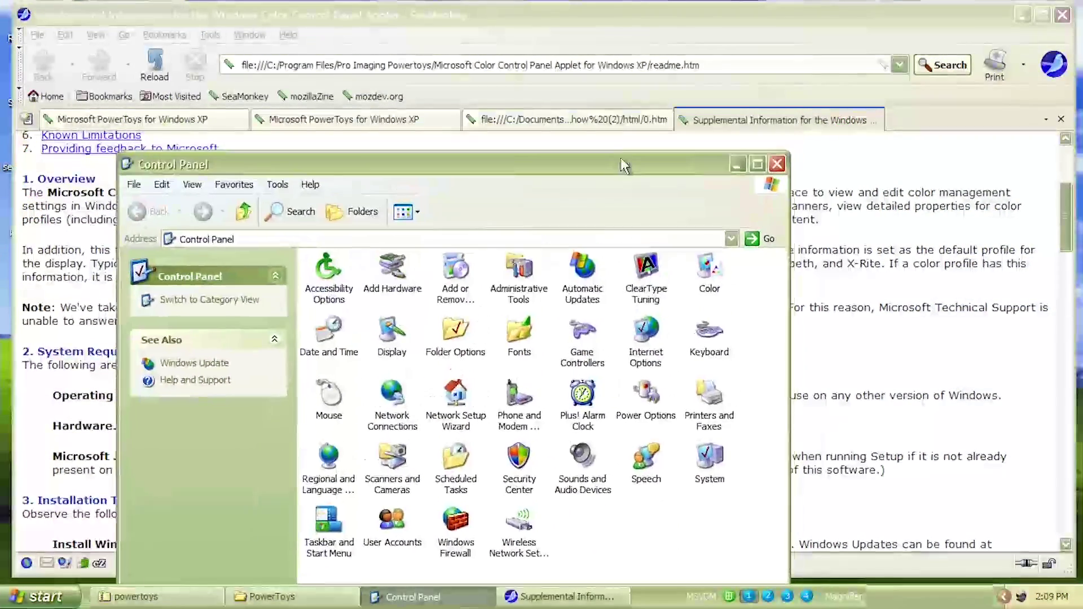
drag(621, 161, 596, 241)
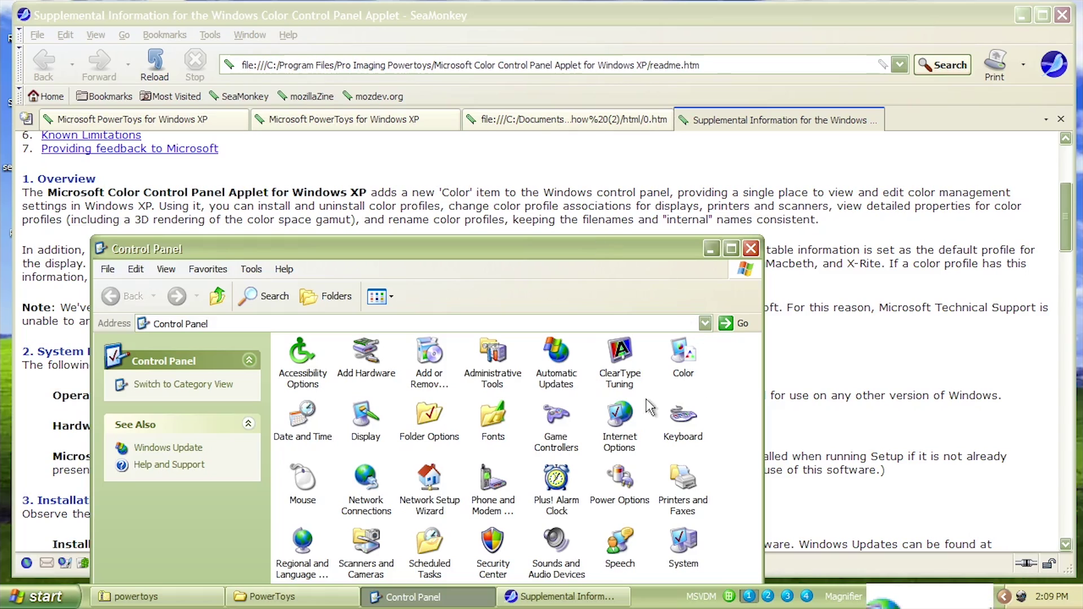
drag(645, 399, 740, 337)
click(731, 379)
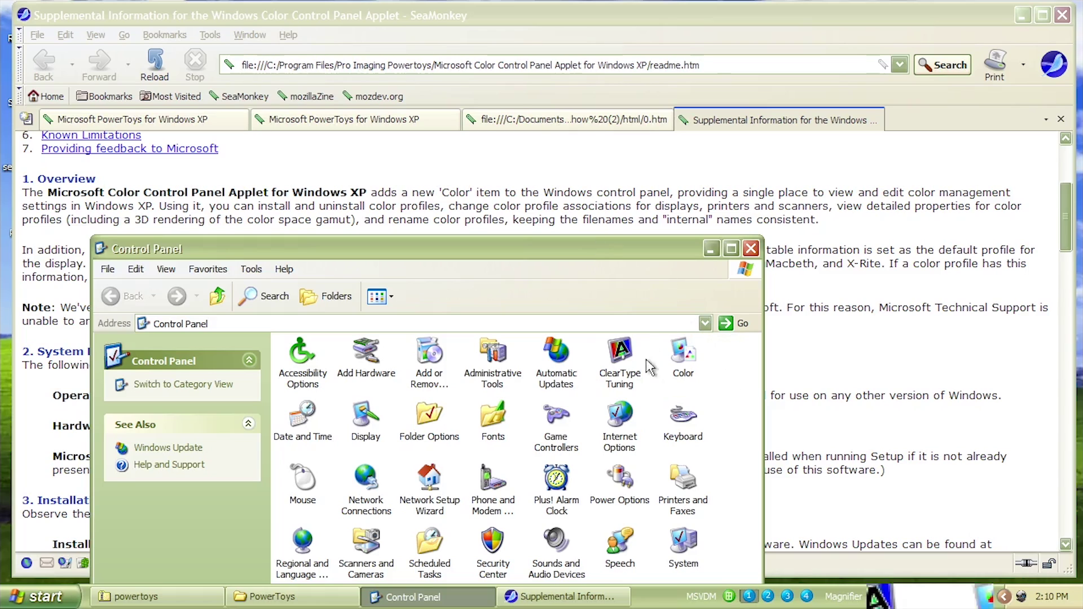
click(684, 372)
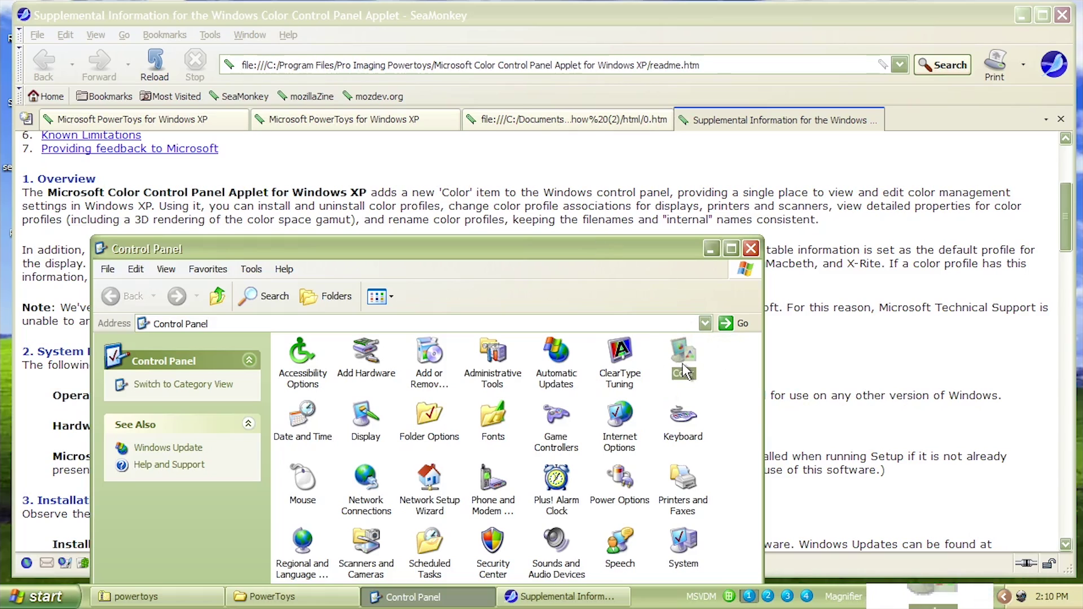
Move Control Panel clear of the Color Control Panel Applet readme and read its overview, requirements and color management sections
drag(598, 244, 552, 345)
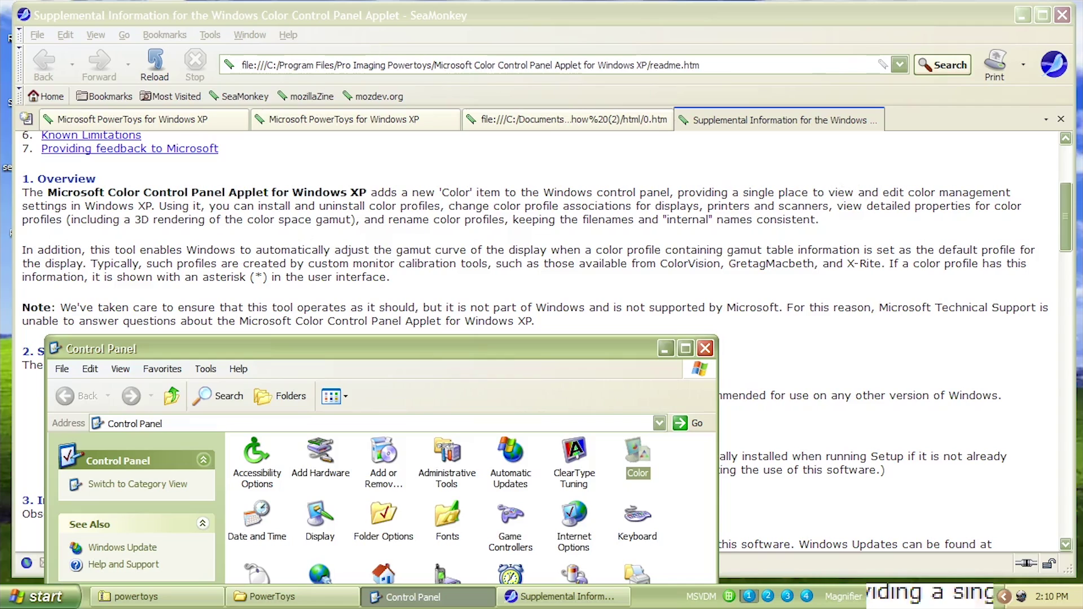
click(502, 230)
scroll(506, 242, down, 6)
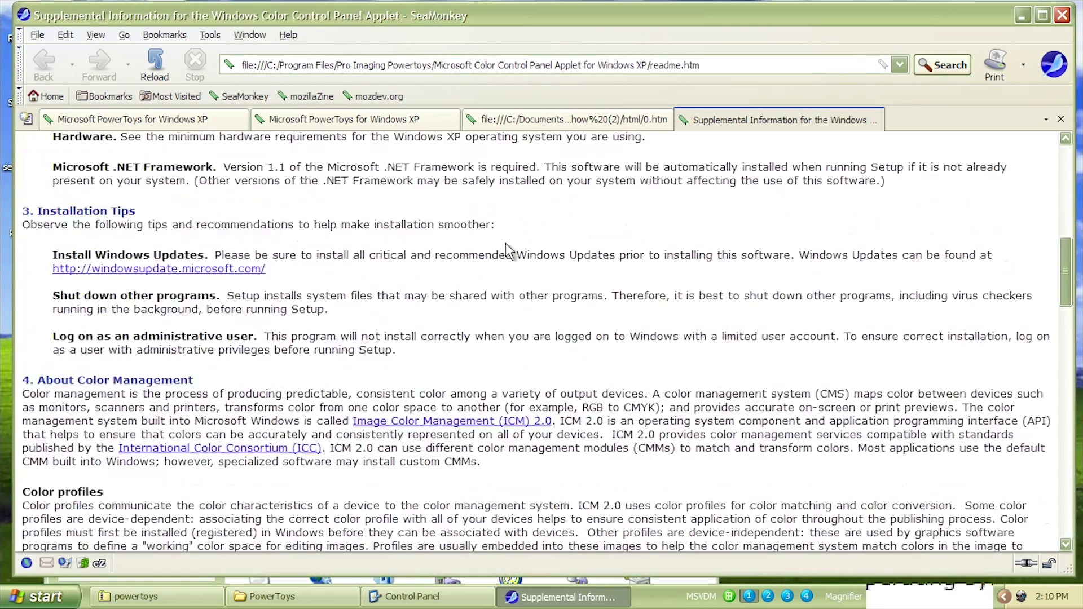
scroll(518, 238, up, 8)
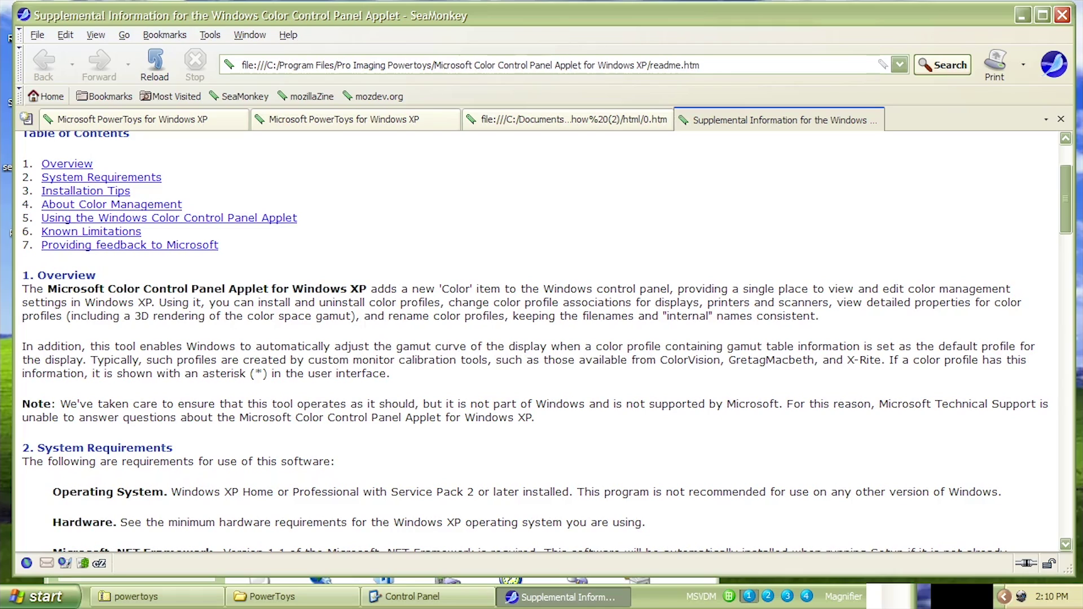
Switch back to Control Panel and check the Color item again
click(485, 596)
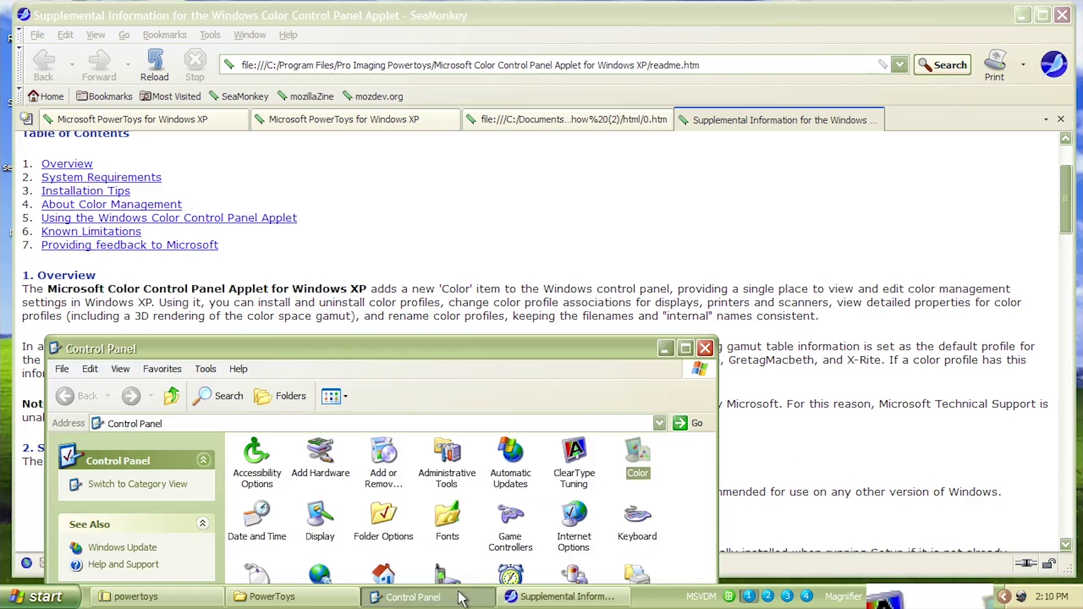
right_click(642, 470)
click(642, 458)
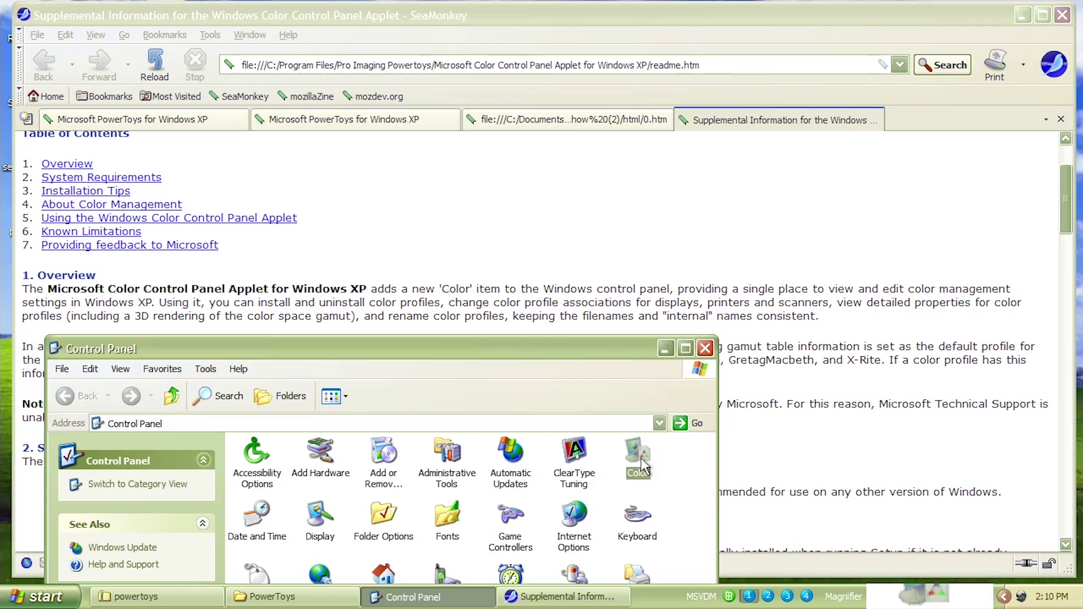
click(672, 451)
Close Control Panel and minimize the readme browser window to return to the PowerToys folder with no files selected
click(706, 348)
click(1023, 16)
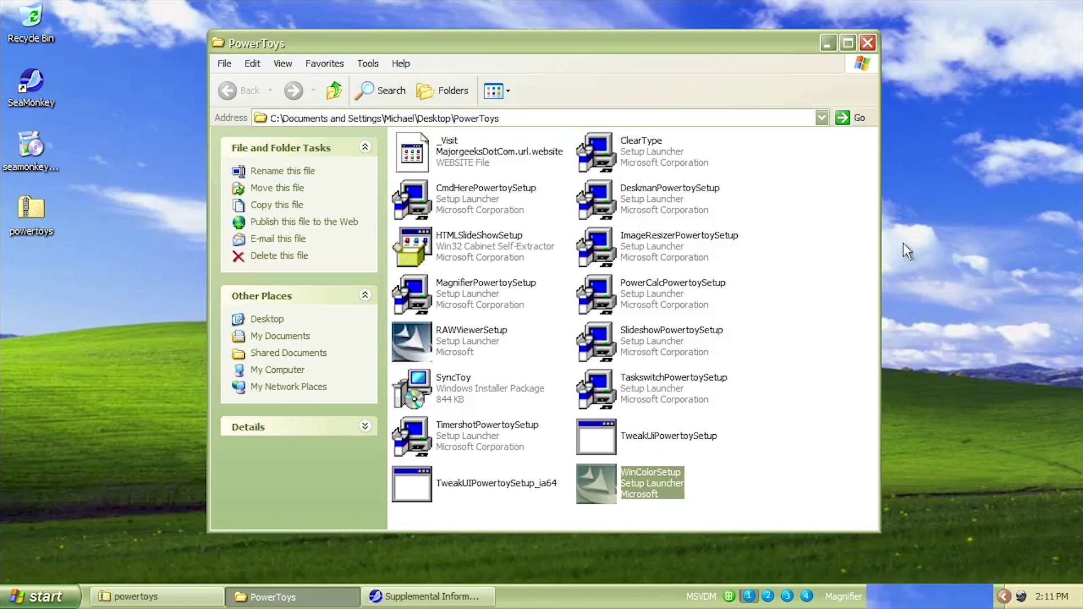
key(ctrl+a)
click(789, 281)
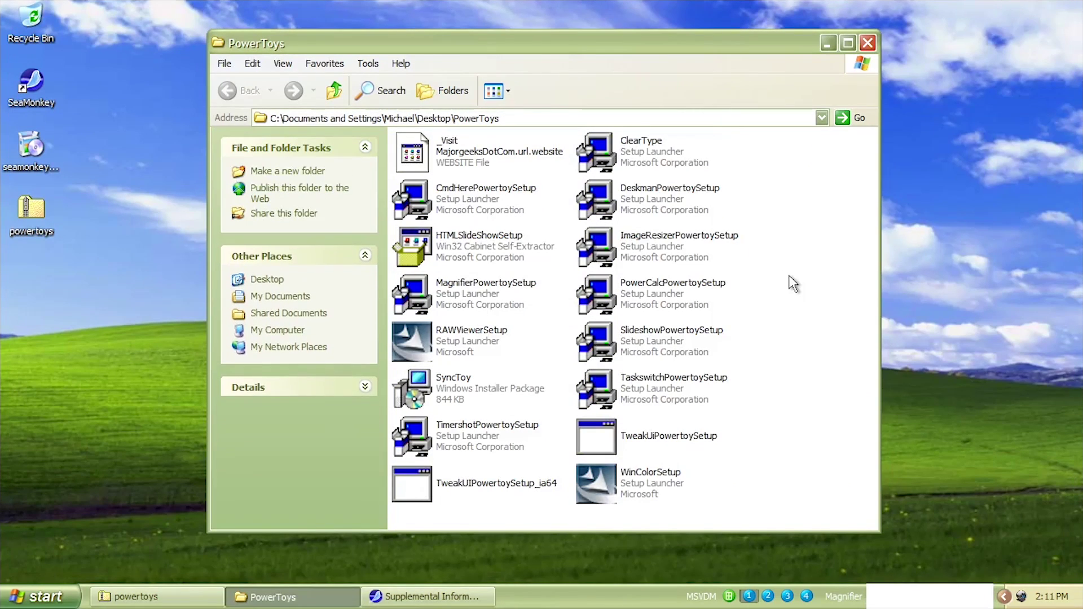